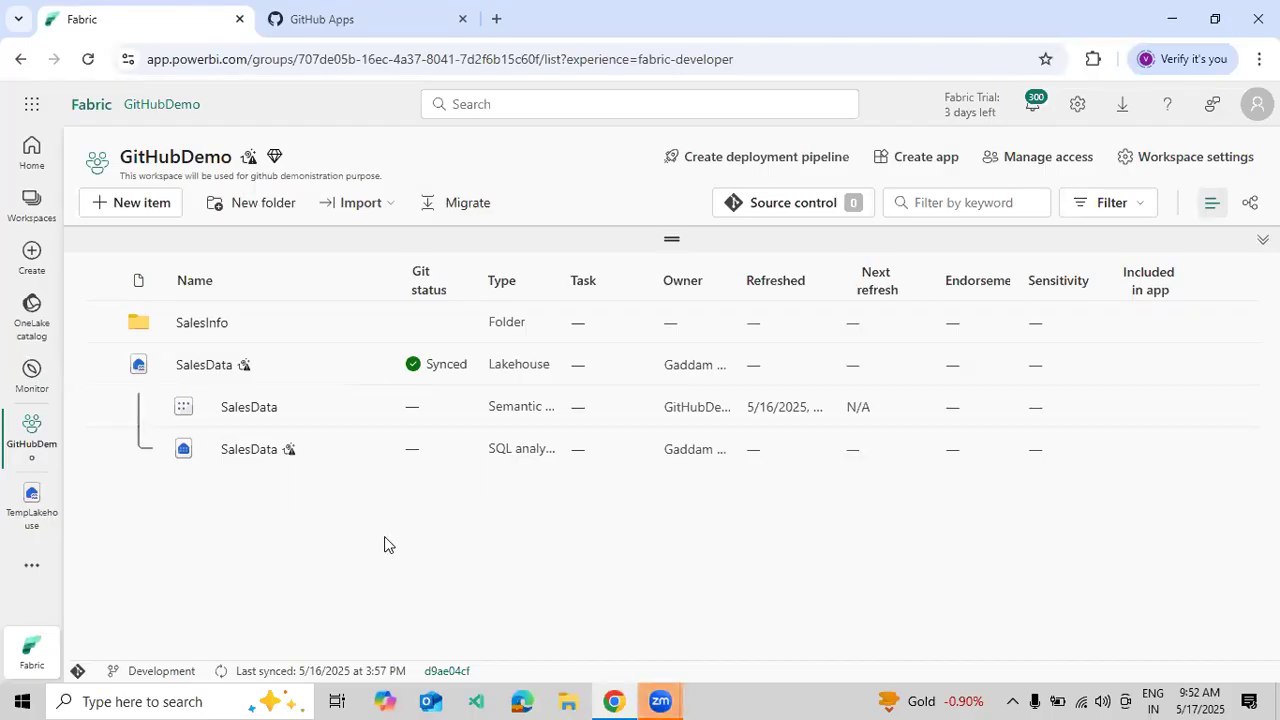
- From the Workspaces list, create workspace TestGitHubDemo with description 'This is Demo Purpose.'
click(28, 218)
scroll(165, 465, down, 2)
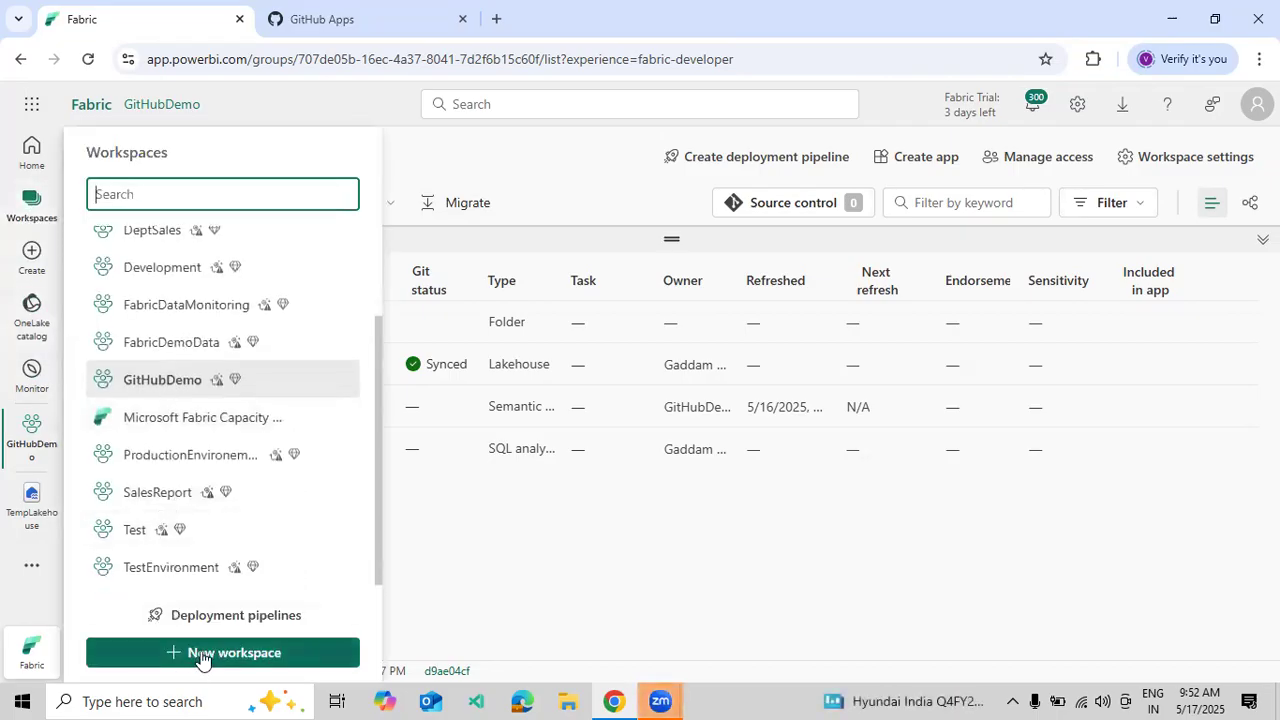
click(201, 653)
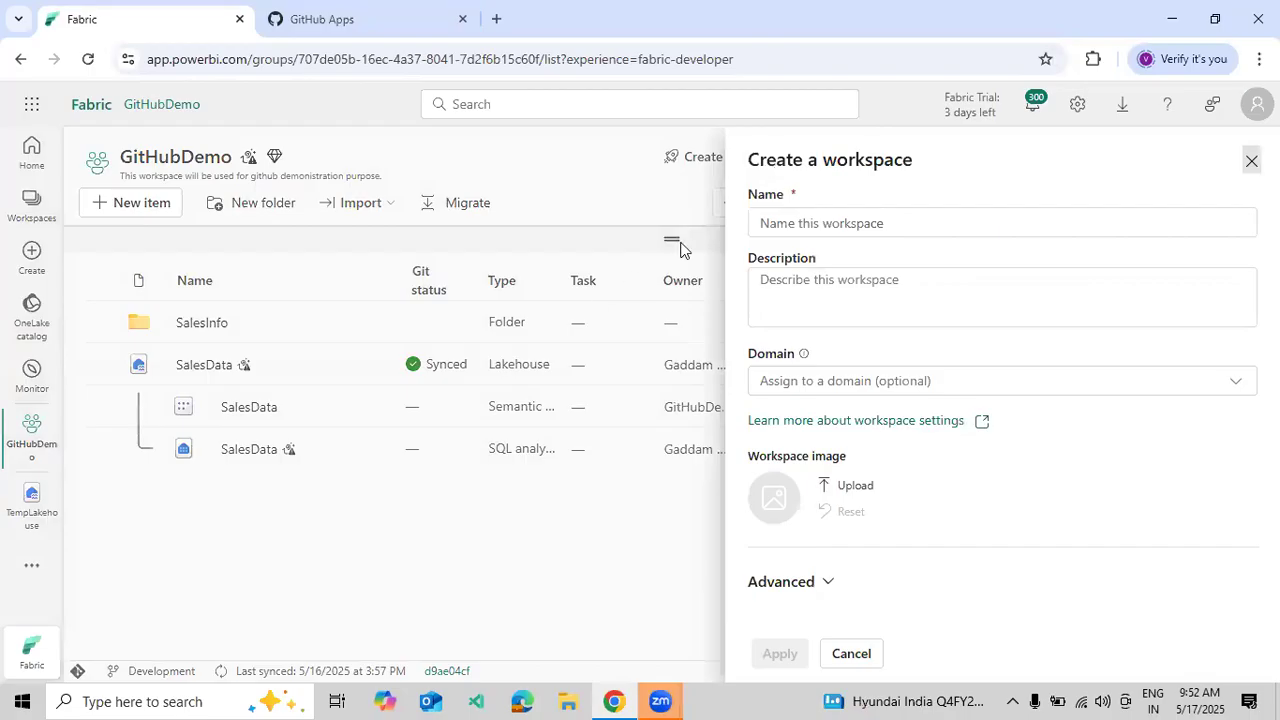
click(790, 223)
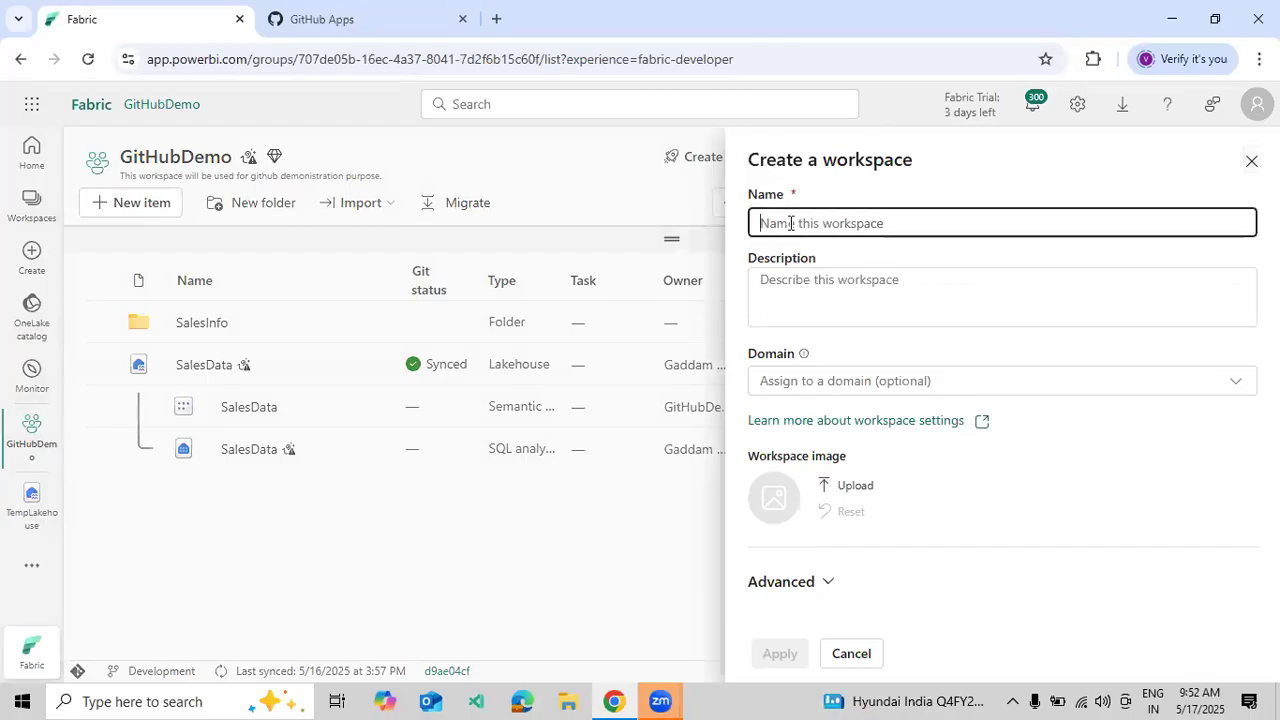
text(TestC)
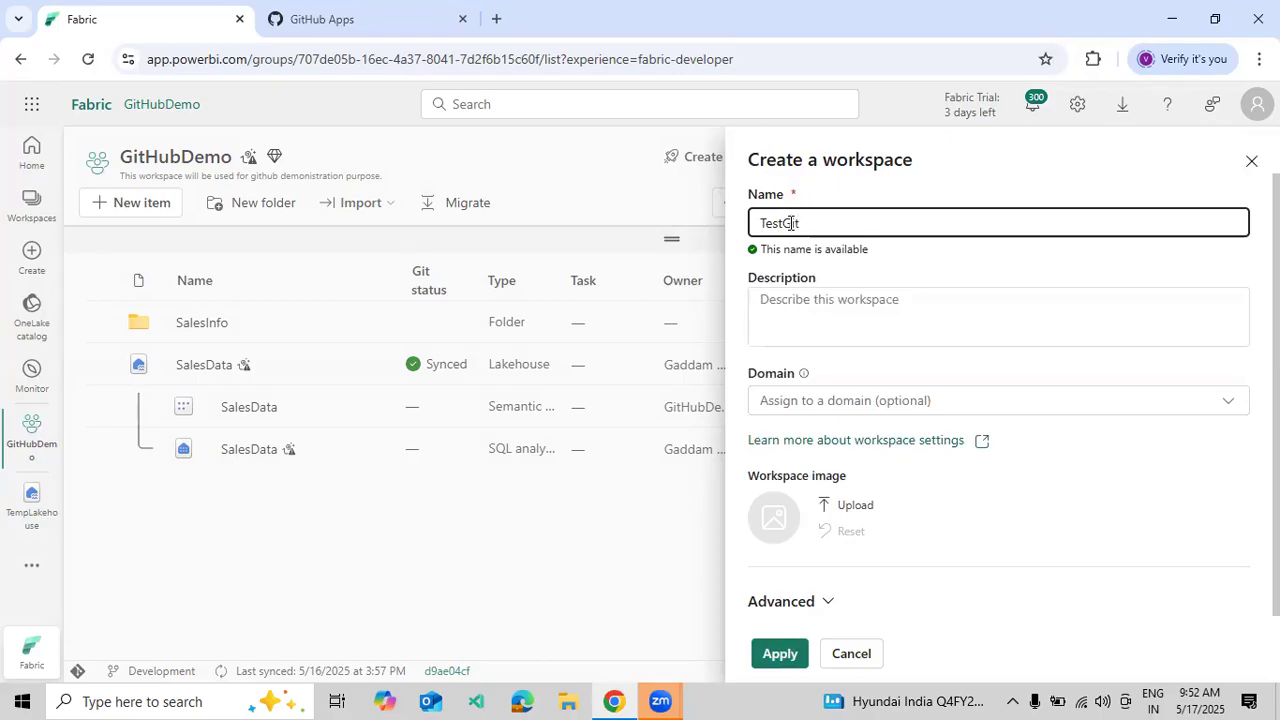
text(itHubDemo)
click(799, 307)
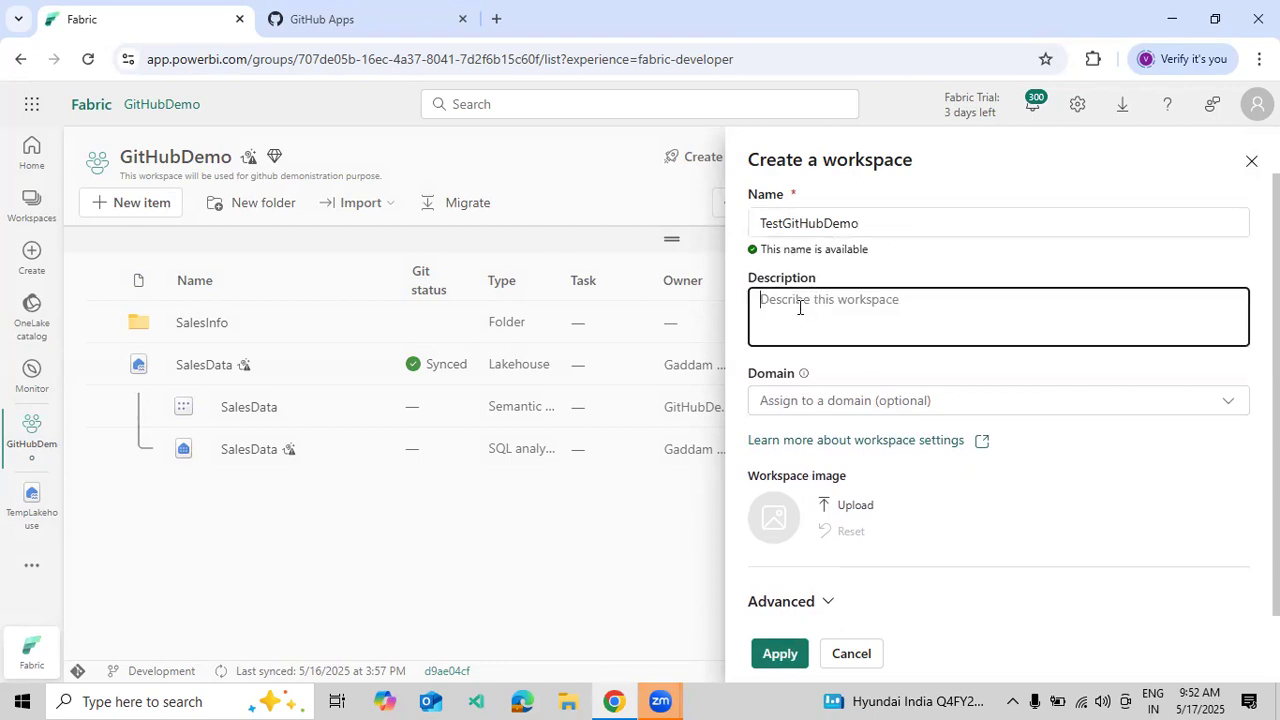
text(This is Demo Purpose.)
scroll(830, 470, down, 1)
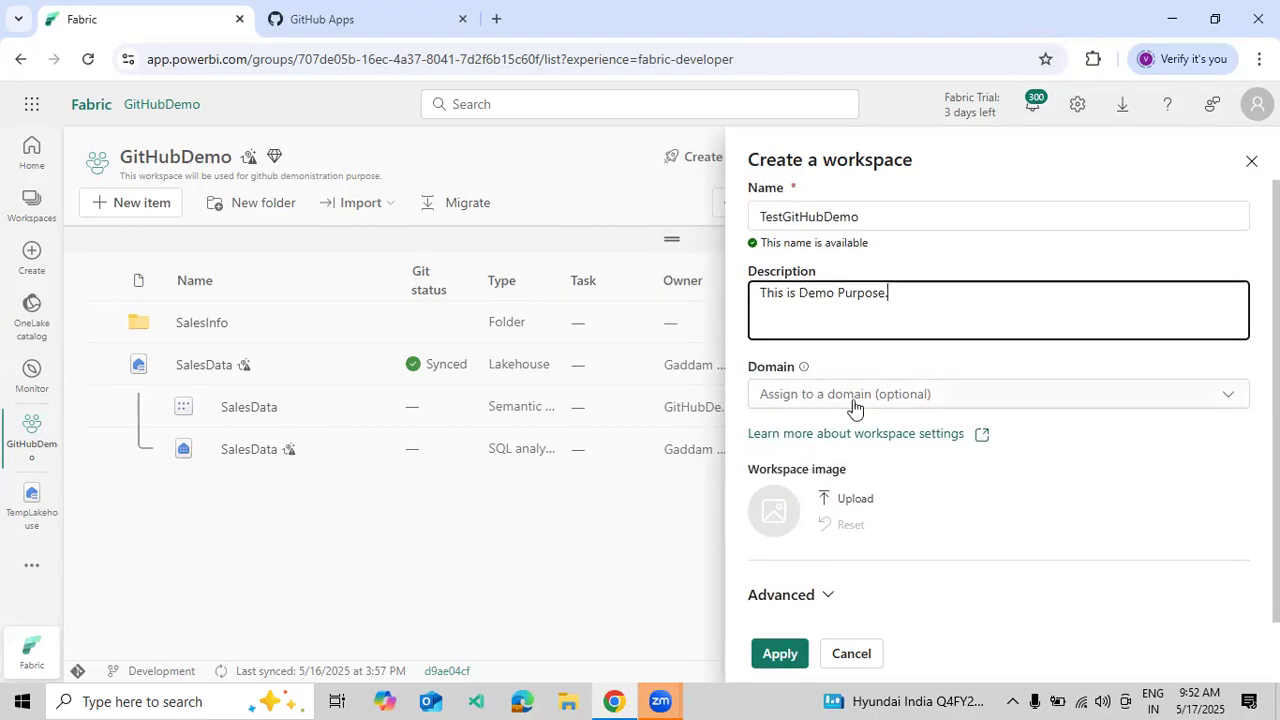
scroll(847, 343, up, 1)
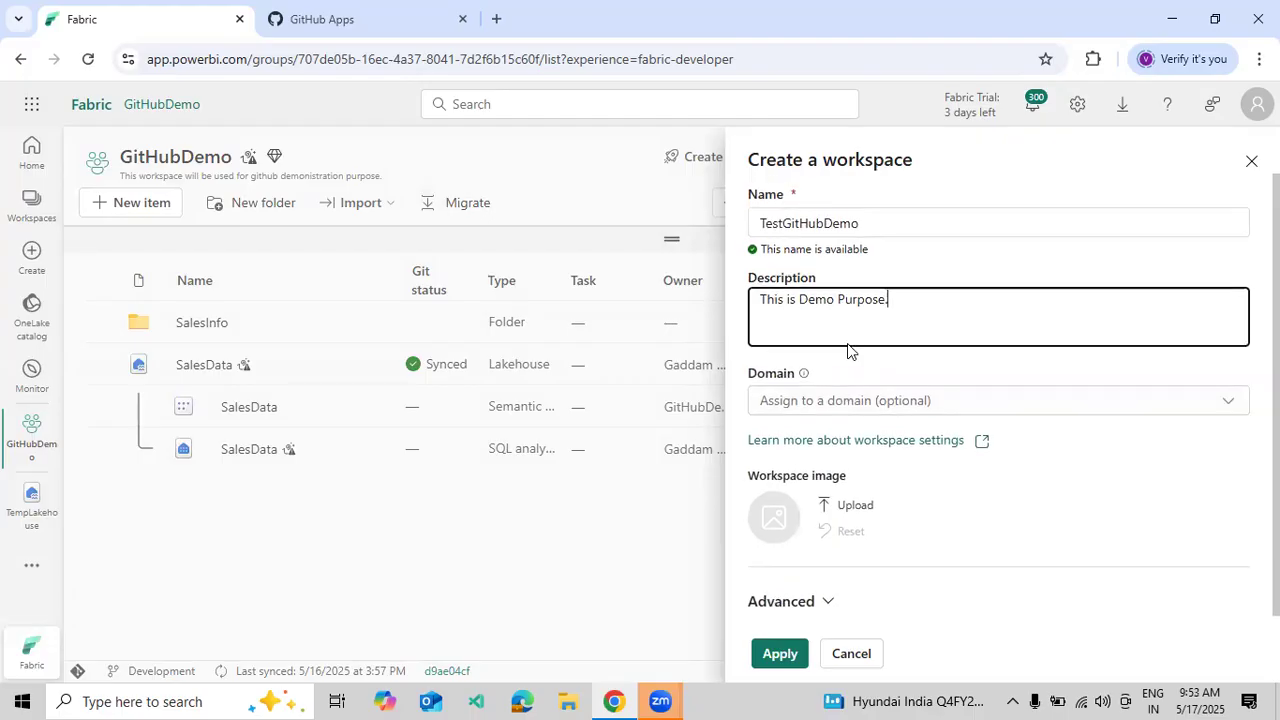
click(762, 655)
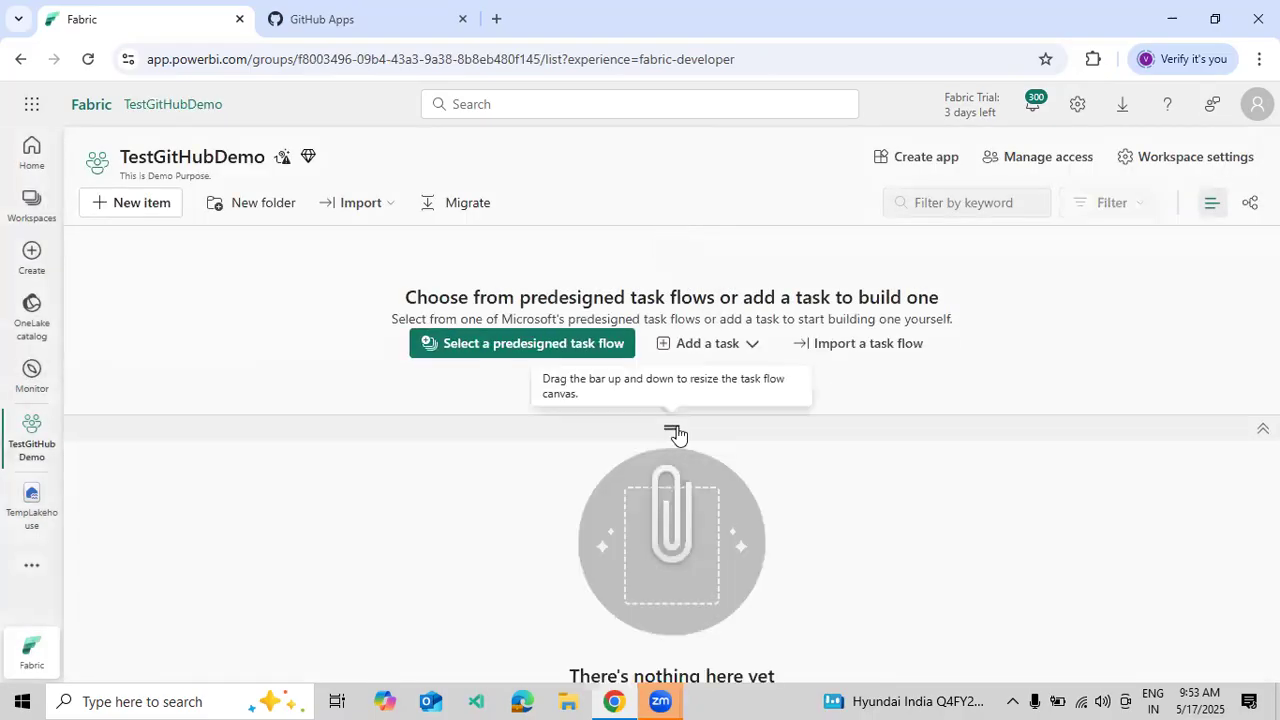
- Collapse the task flow, choose GitHub under Git integration, and start adding a GitHub account
drag(678, 413, 680, 224)
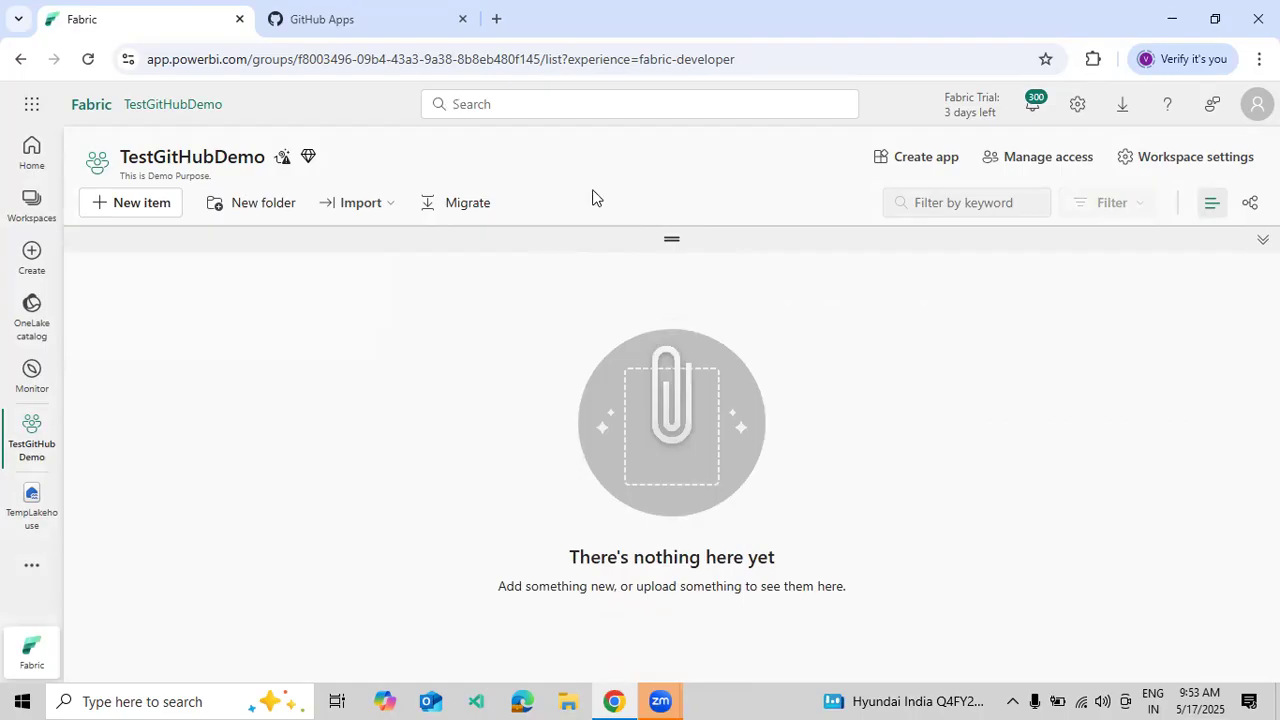
click(1203, 160)
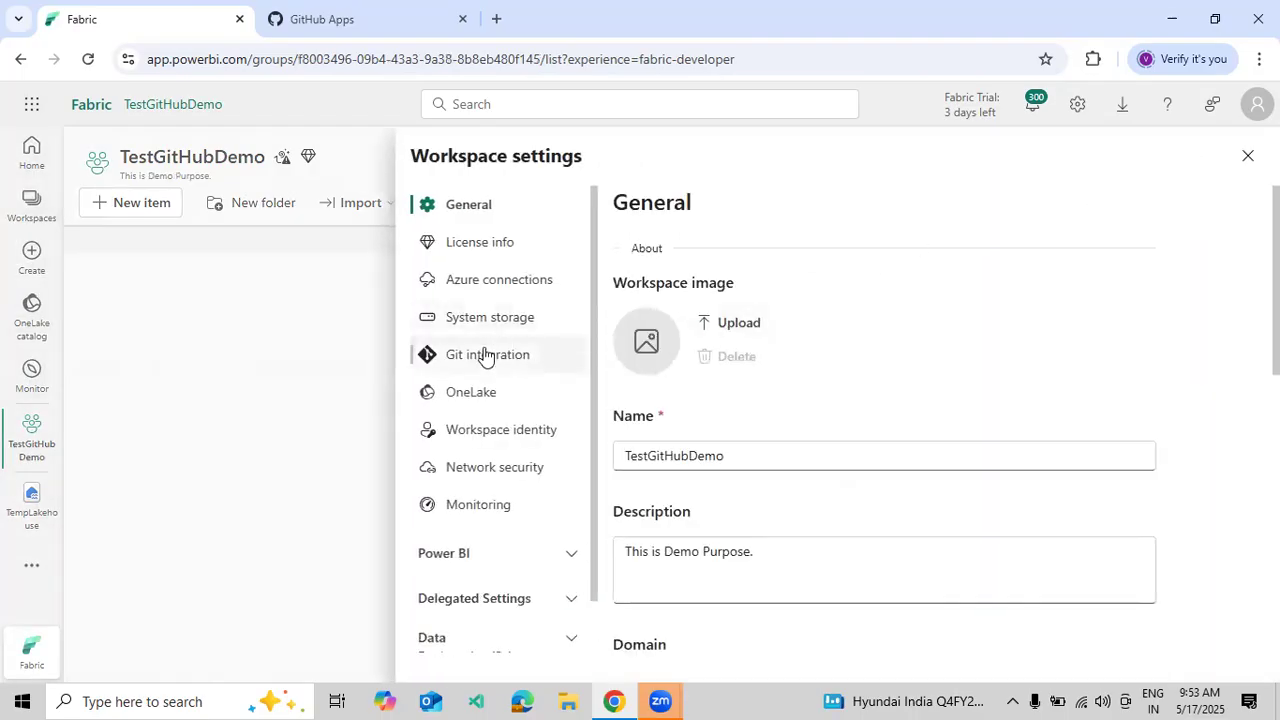
click(485, 357)
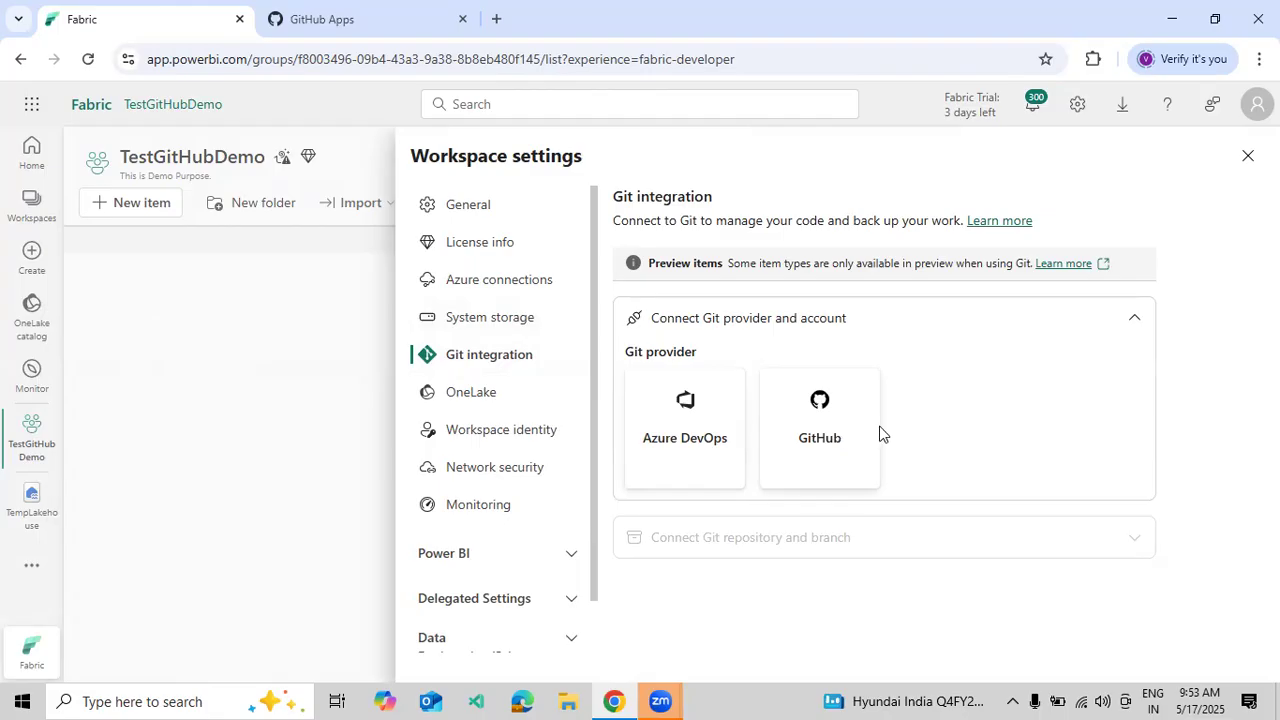
click(841, 446)
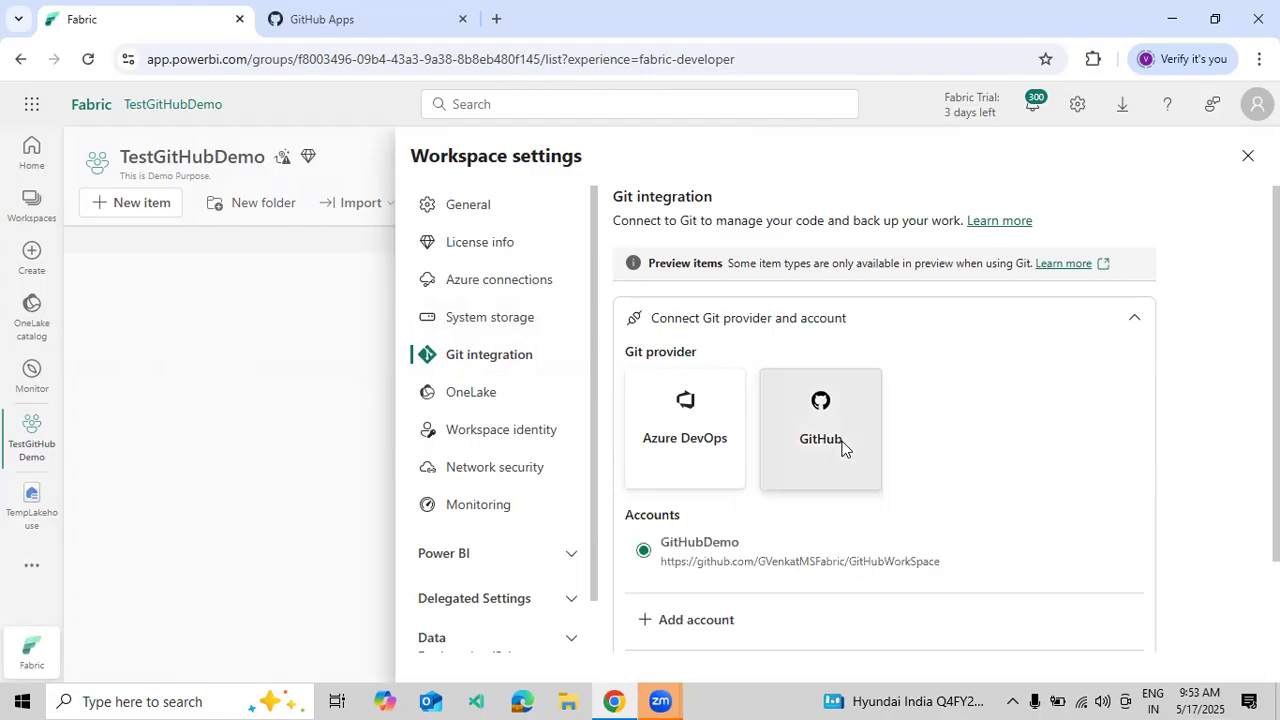
scroll(841, 446, down, 2)
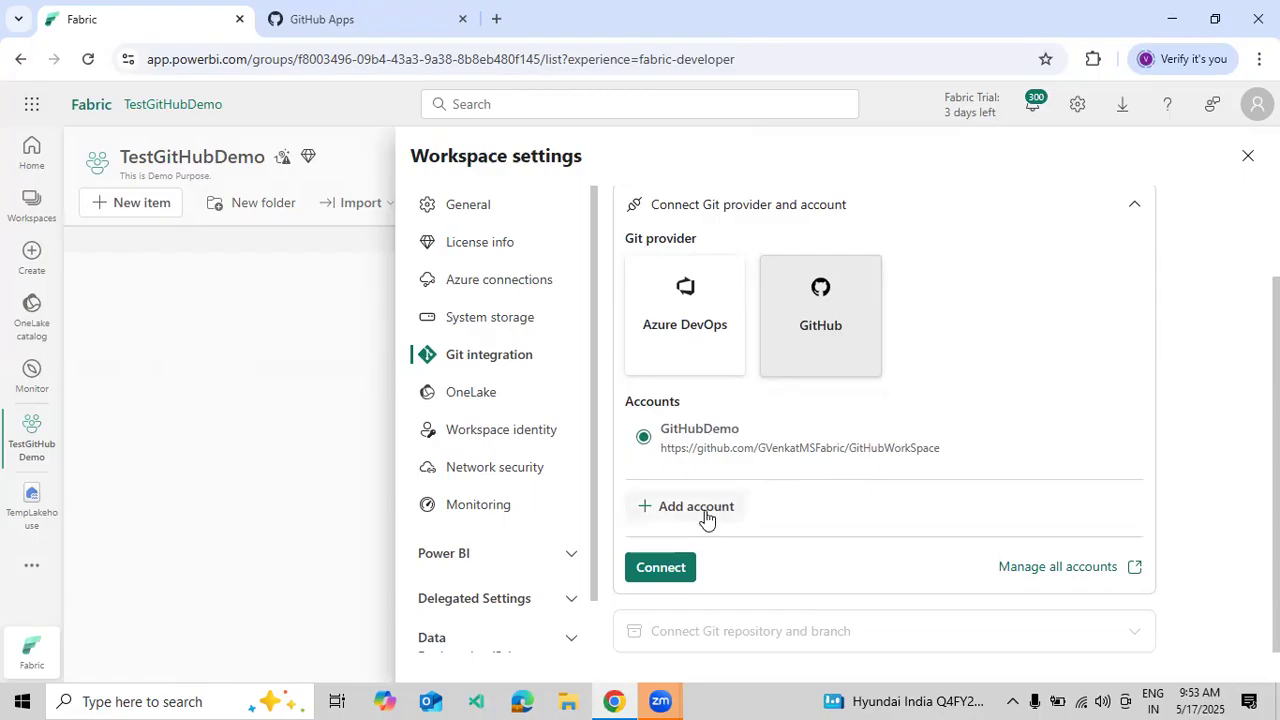
click(700, 510)
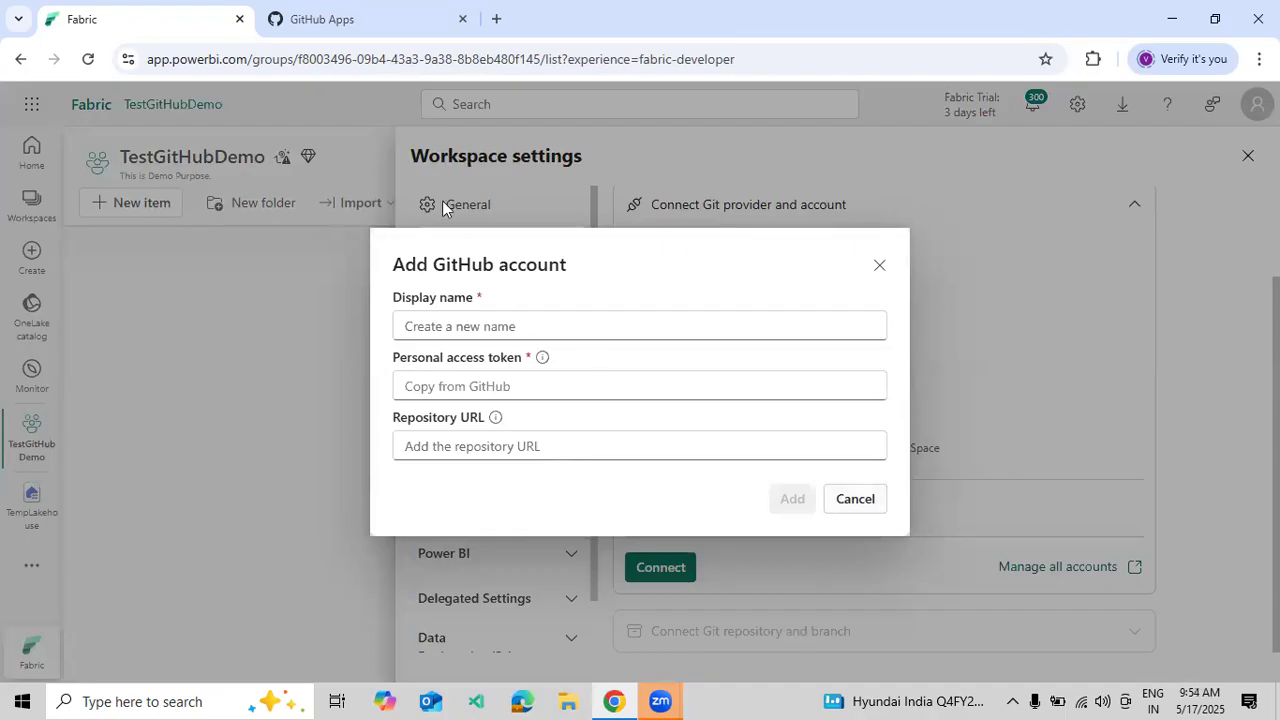
- Go to your GitHub profile's repositories and start a new repository
click(314, 32)
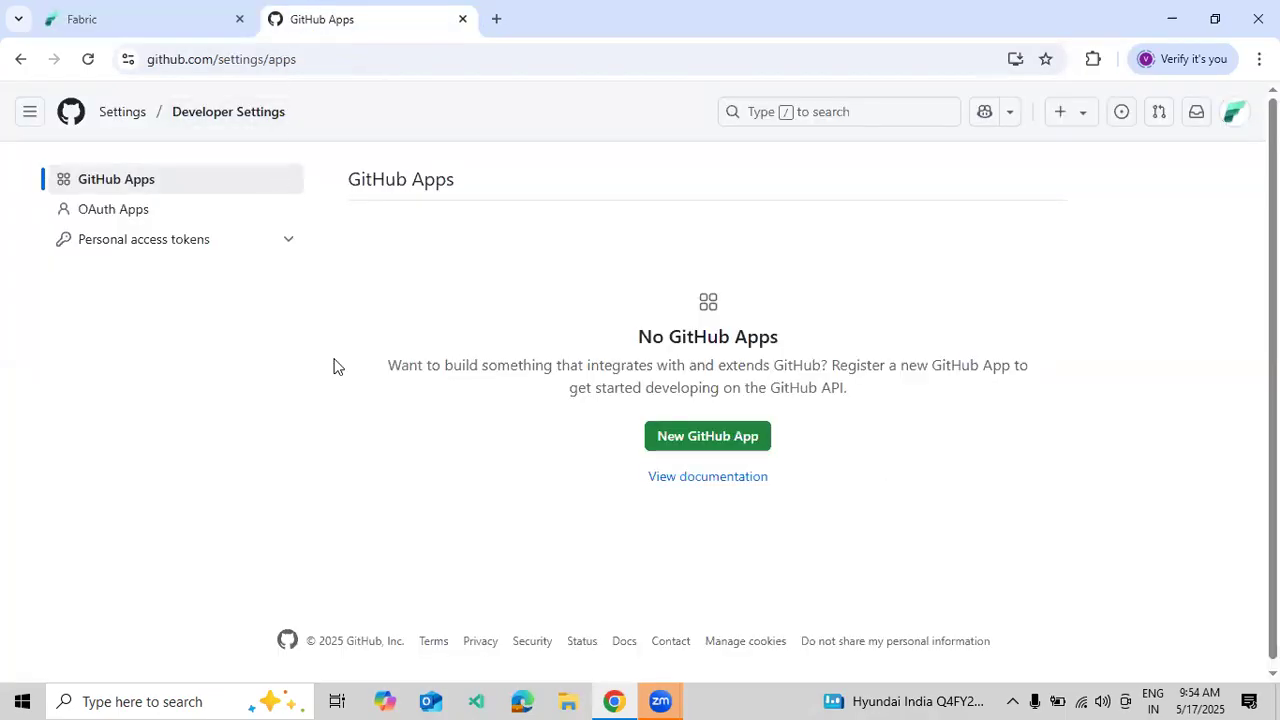
click(118, 129)
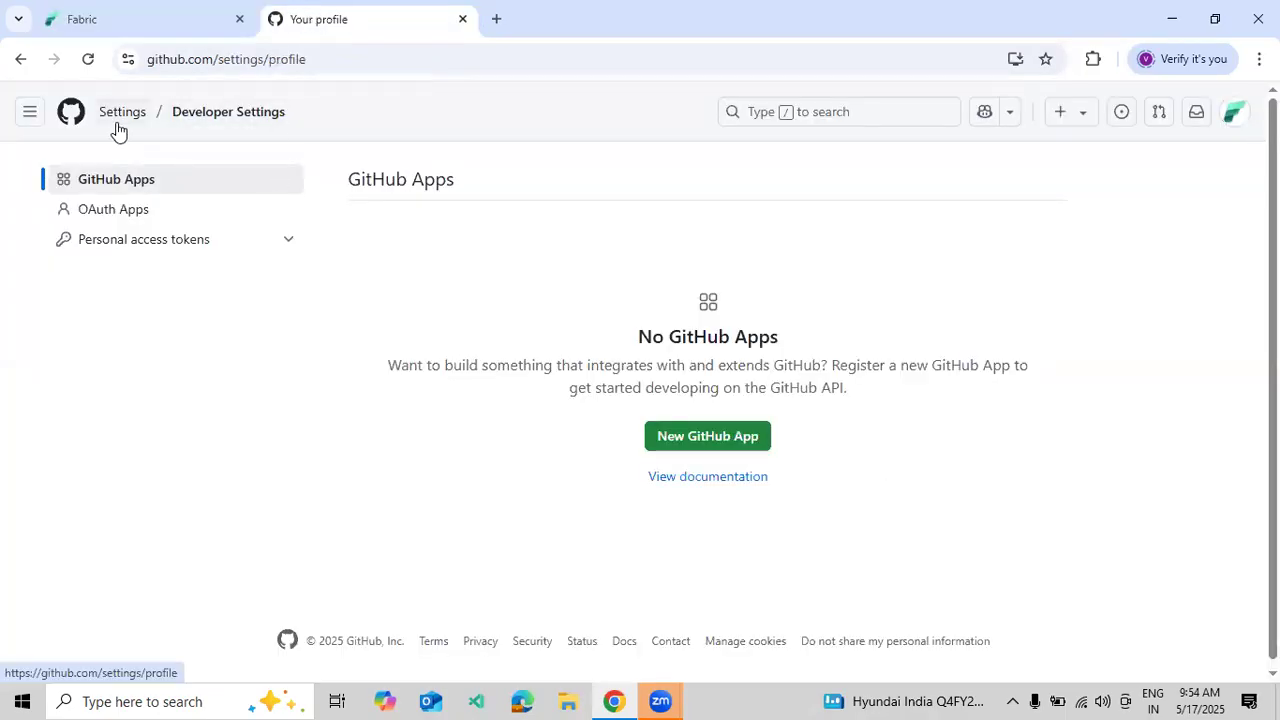
click(120, 181)
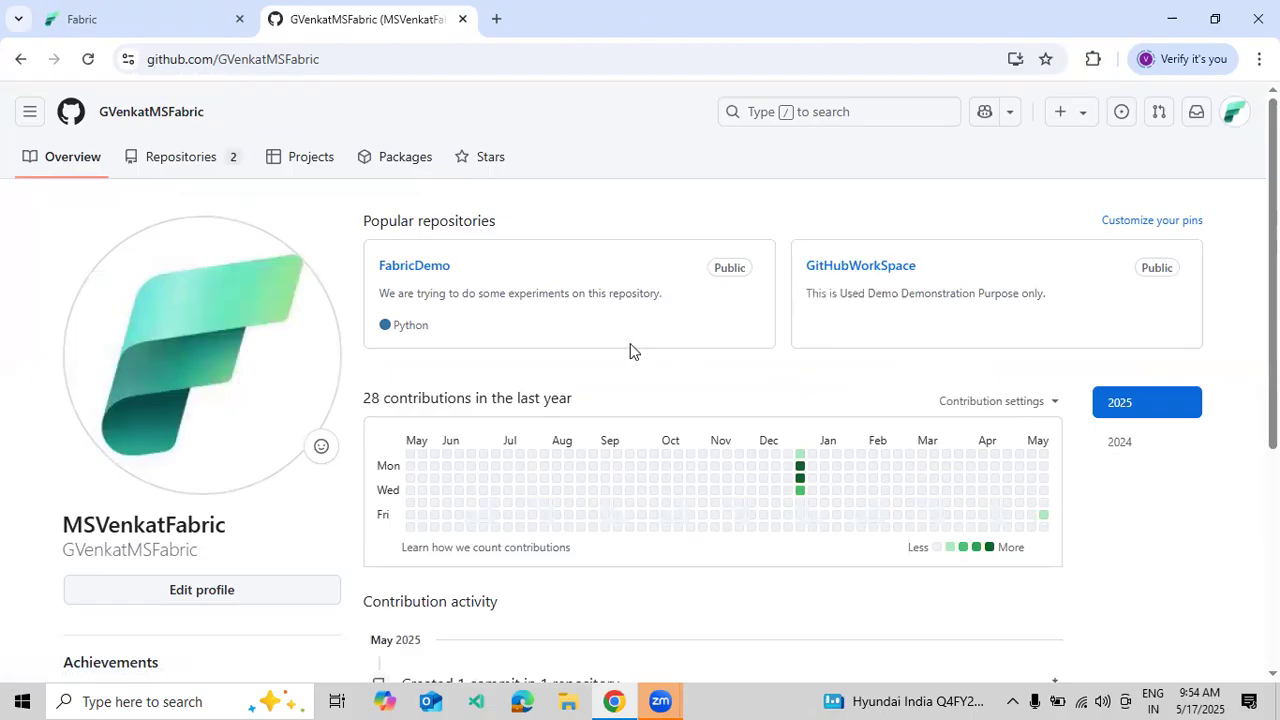
click(206, 158)
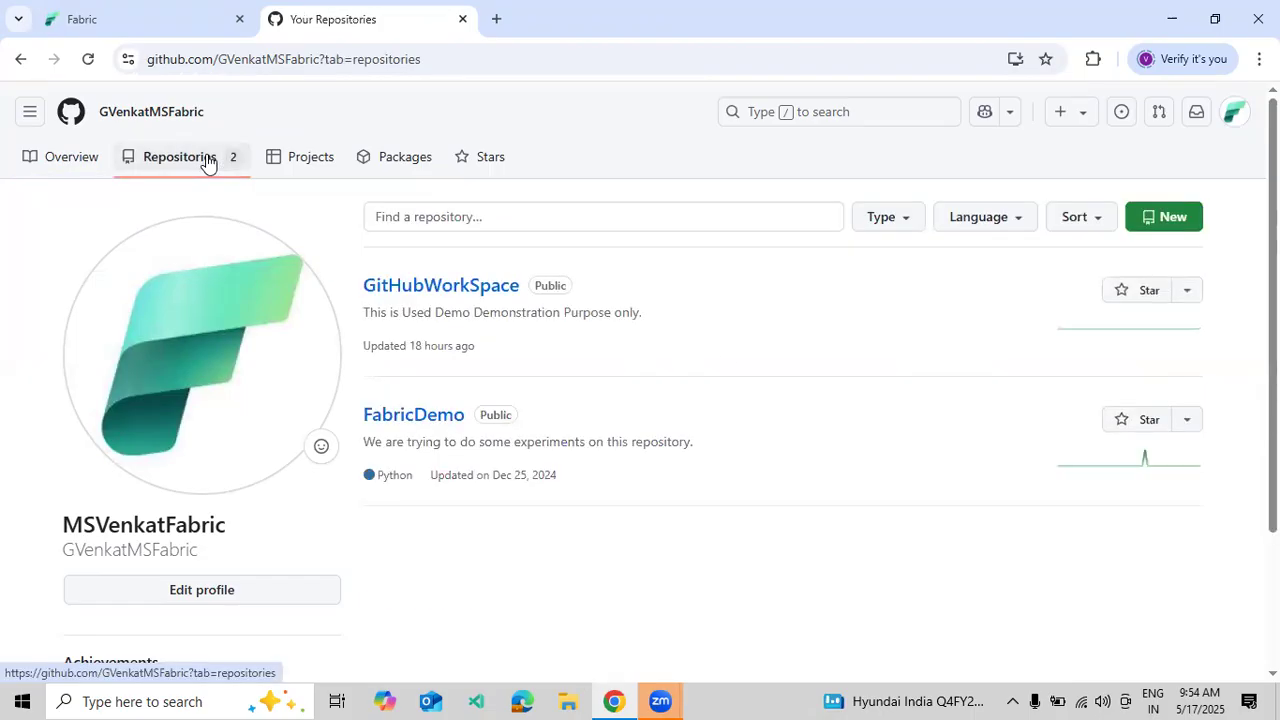
click(1150, 218)
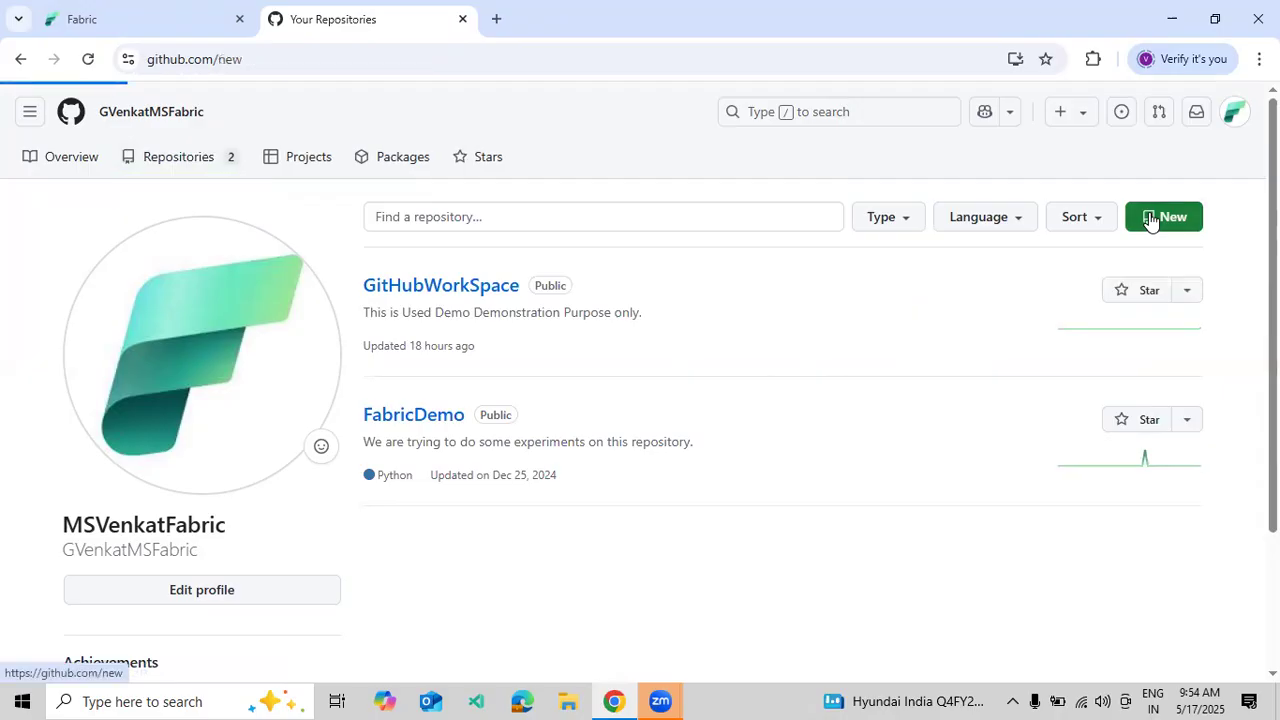
- Create private repo TestDemoGitHub with a README and description 'This is Just for DemoPurpurpose only.'
click(517, 336)
text(Test)
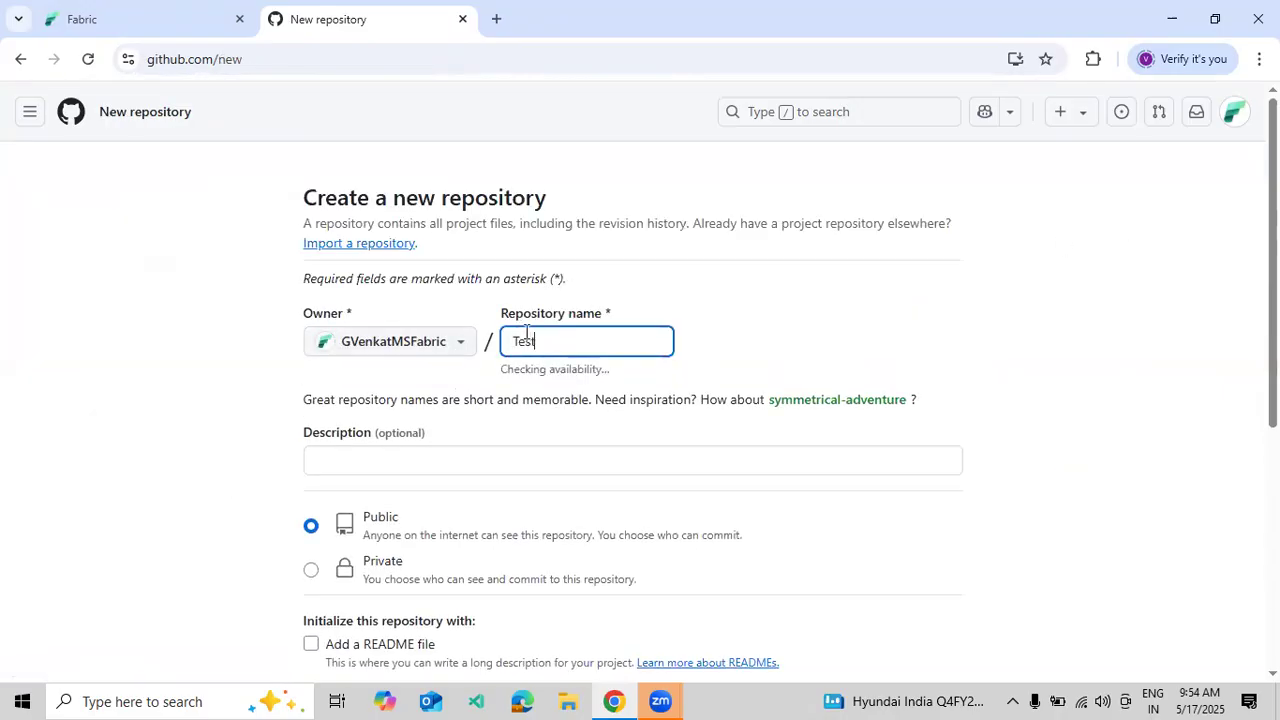
text(DemoGitHub)
click(393, 452)
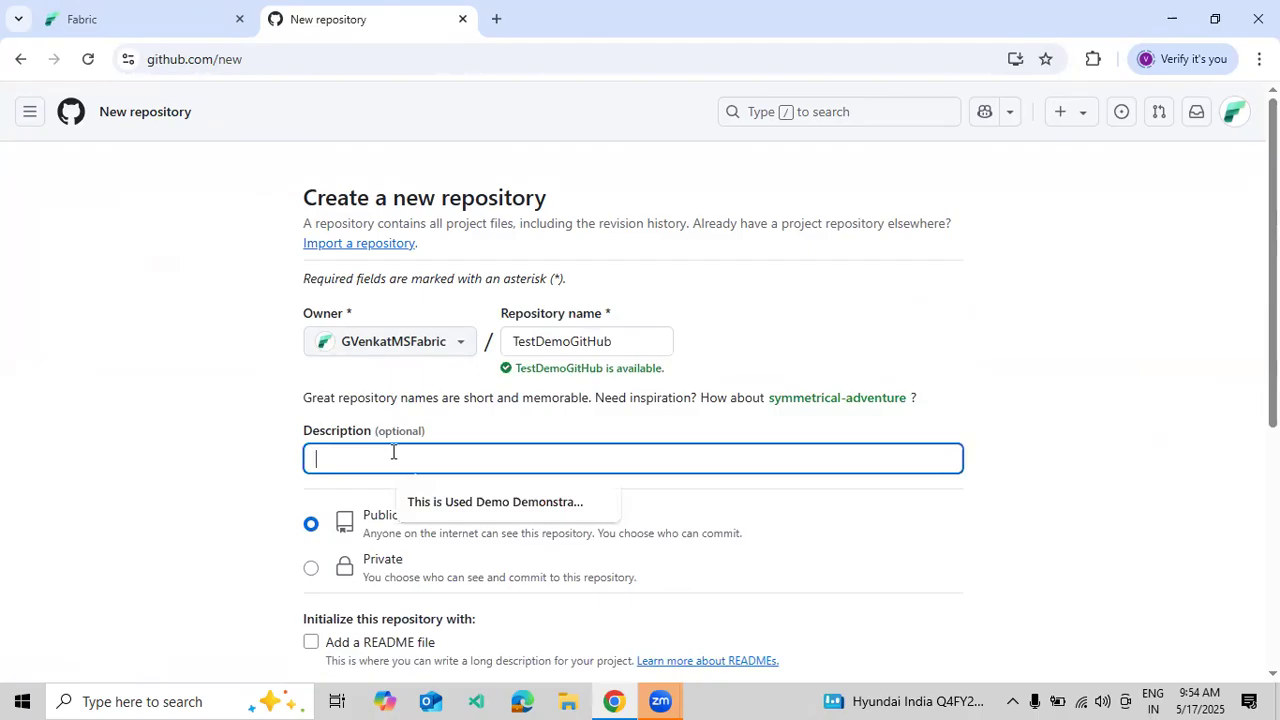
text(This is Just for)
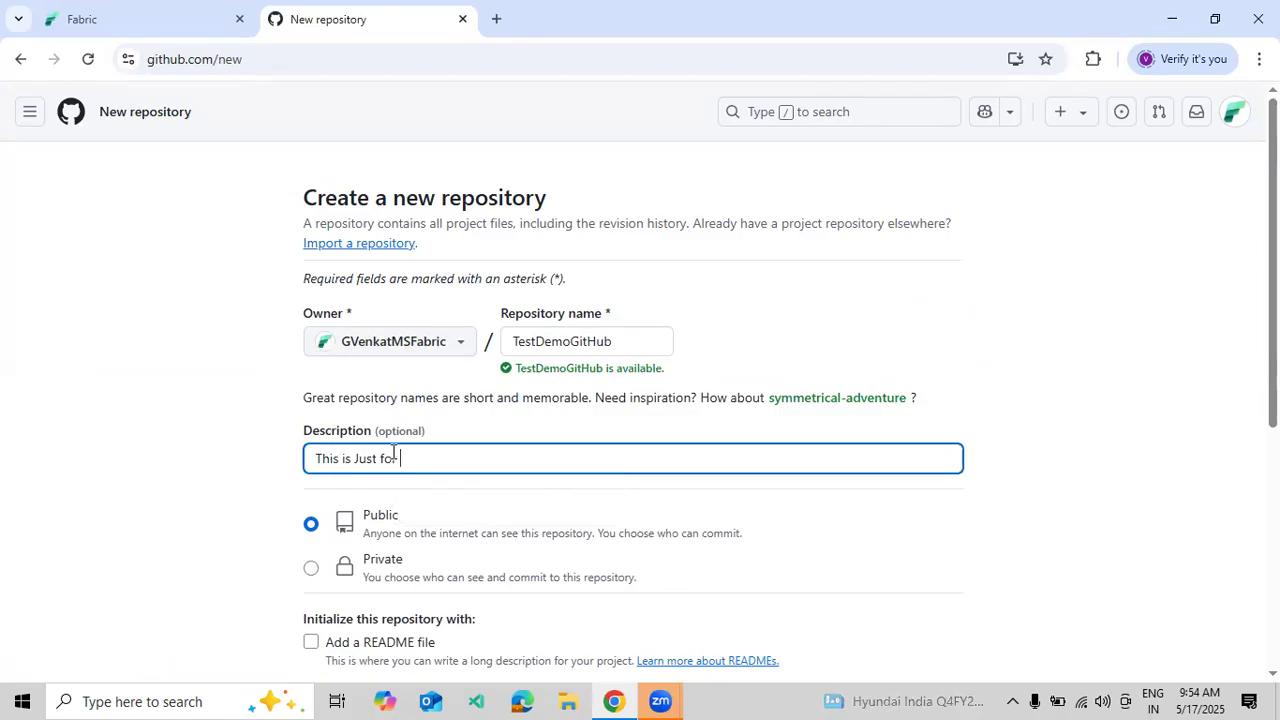
text( DemoPur)
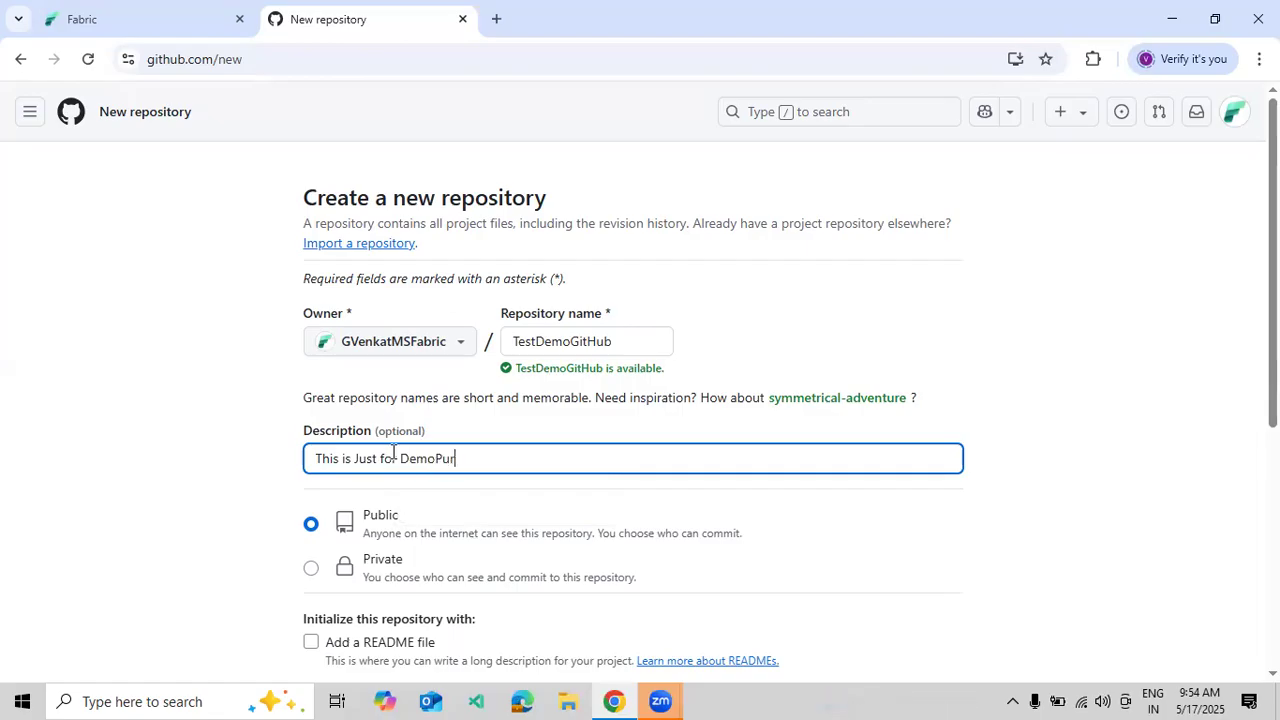
key(BackSpace)
key(BackSpace)
key(BackSpace)
text( purpose only.)
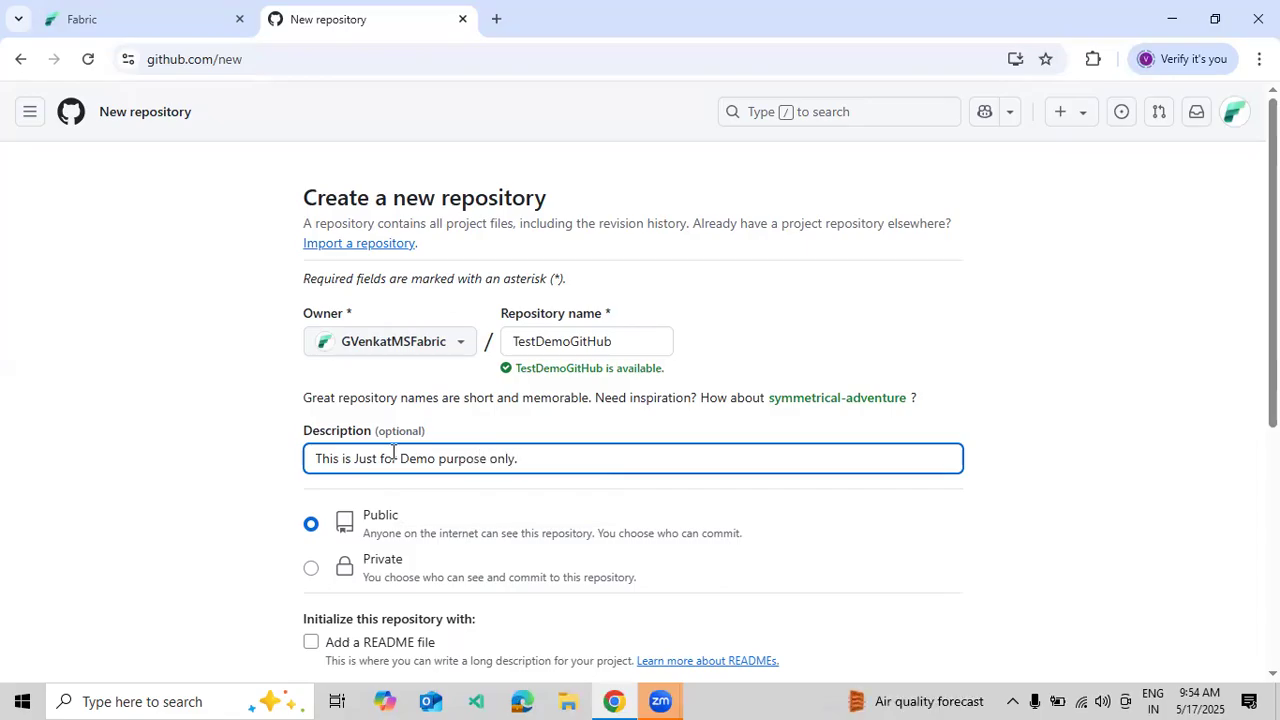
click(310, 569)
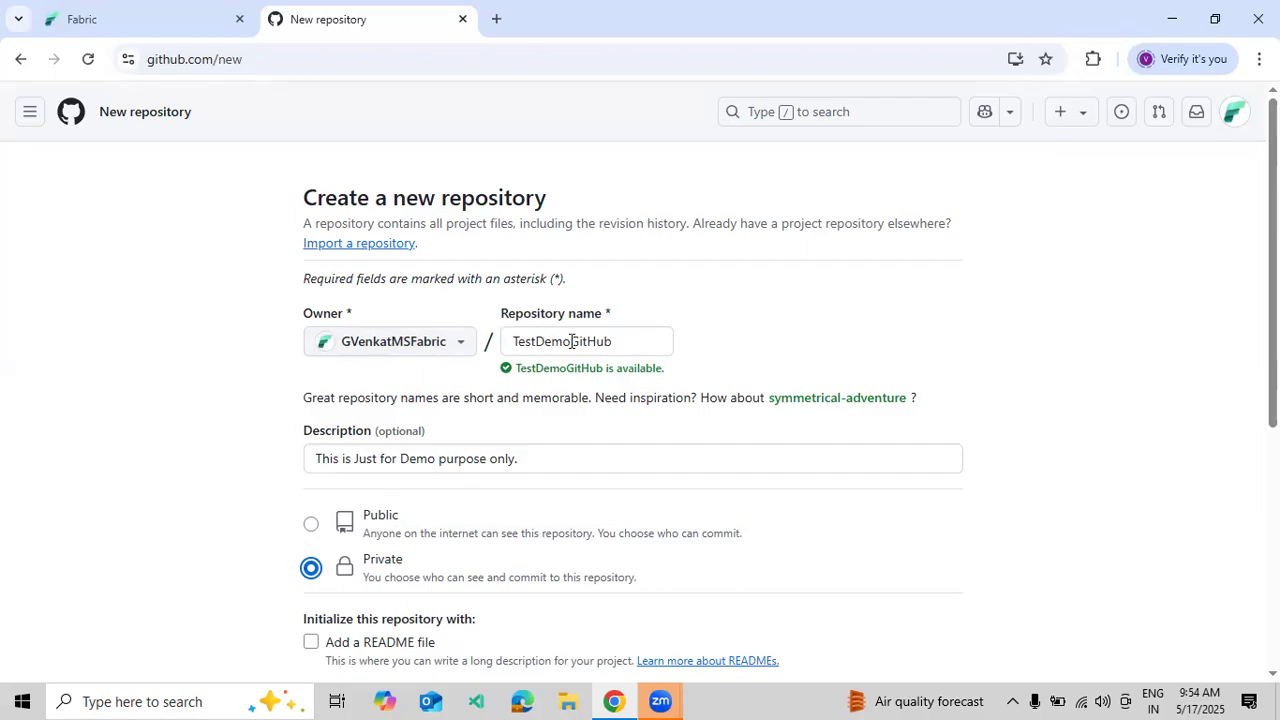
scroll(457, 486, down, 2)
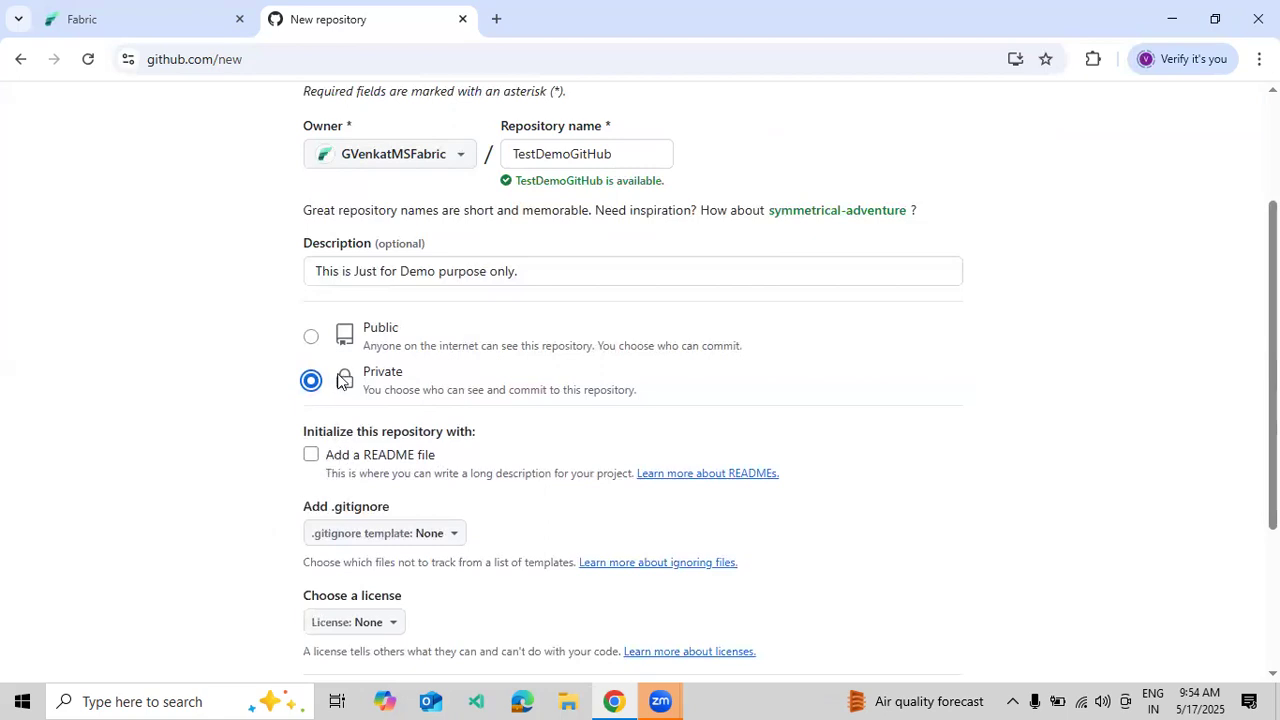
click(312, 455)
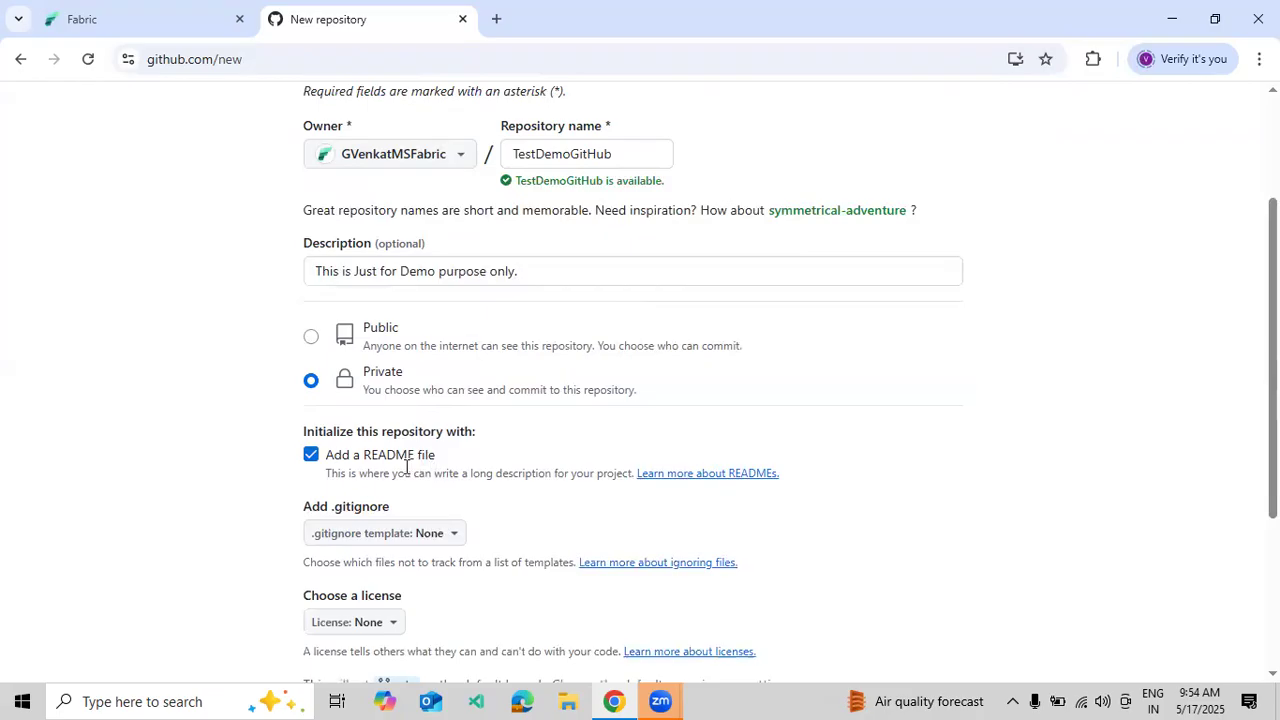
scroll(424, 470, down, 3)
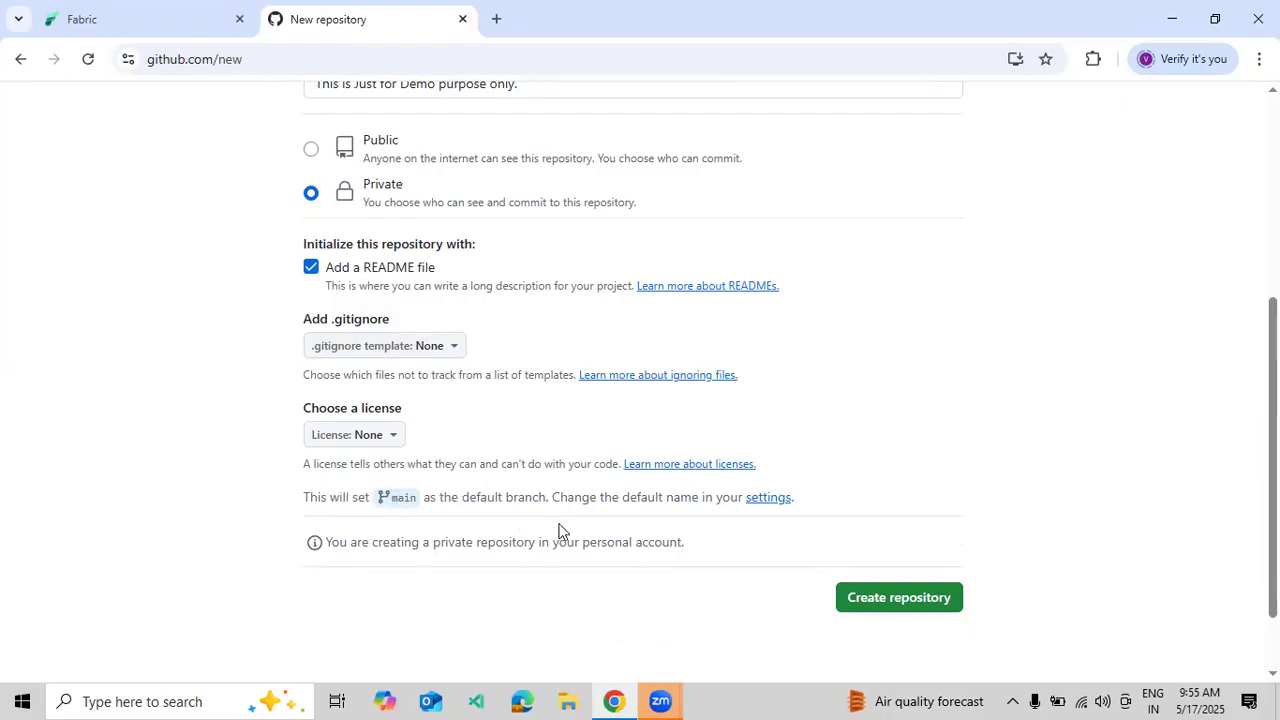
click(912, 596)
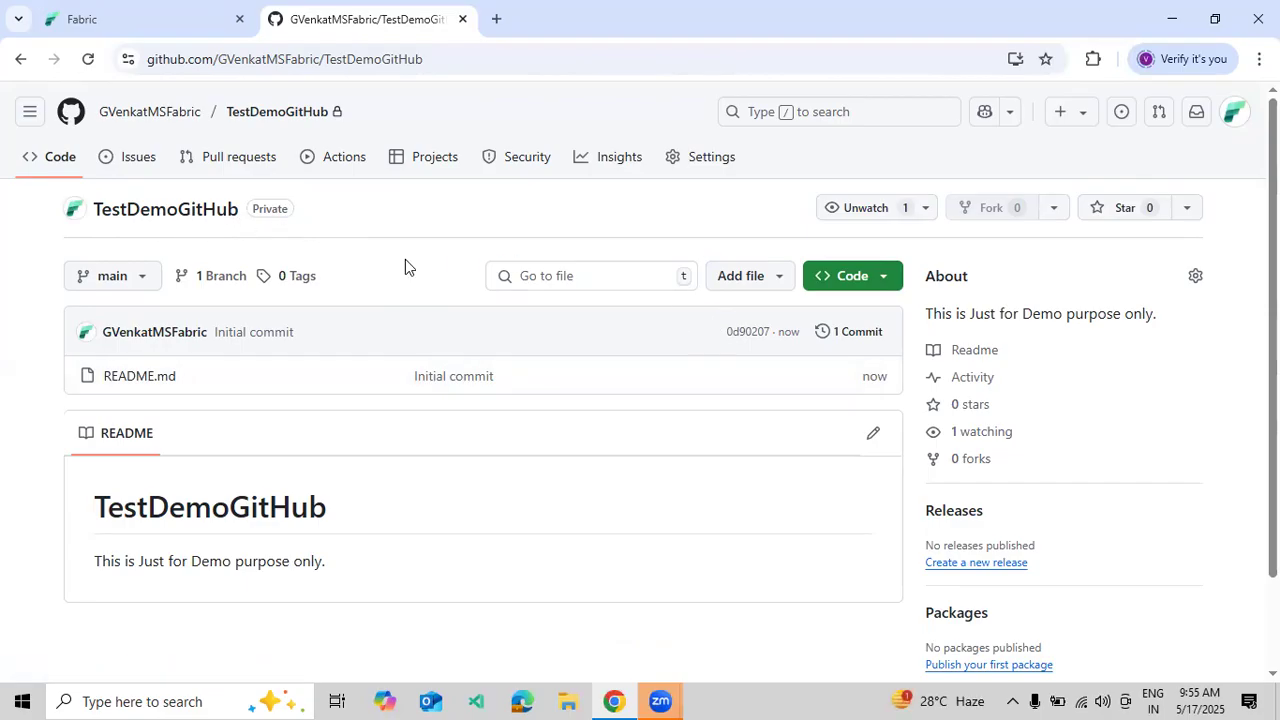
- Copy the repo title TestDemoGitHub into Fabric's Display name field, then return to GitHub
click(107, 23)
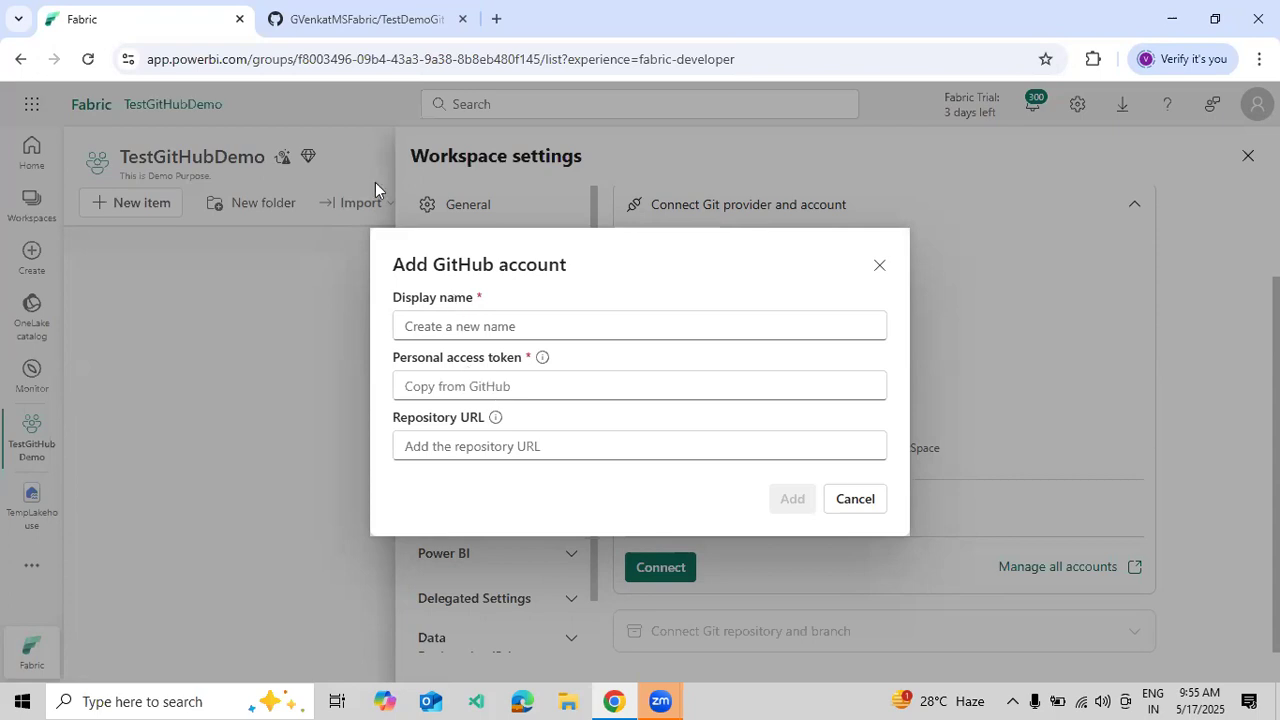
click(315, 39)
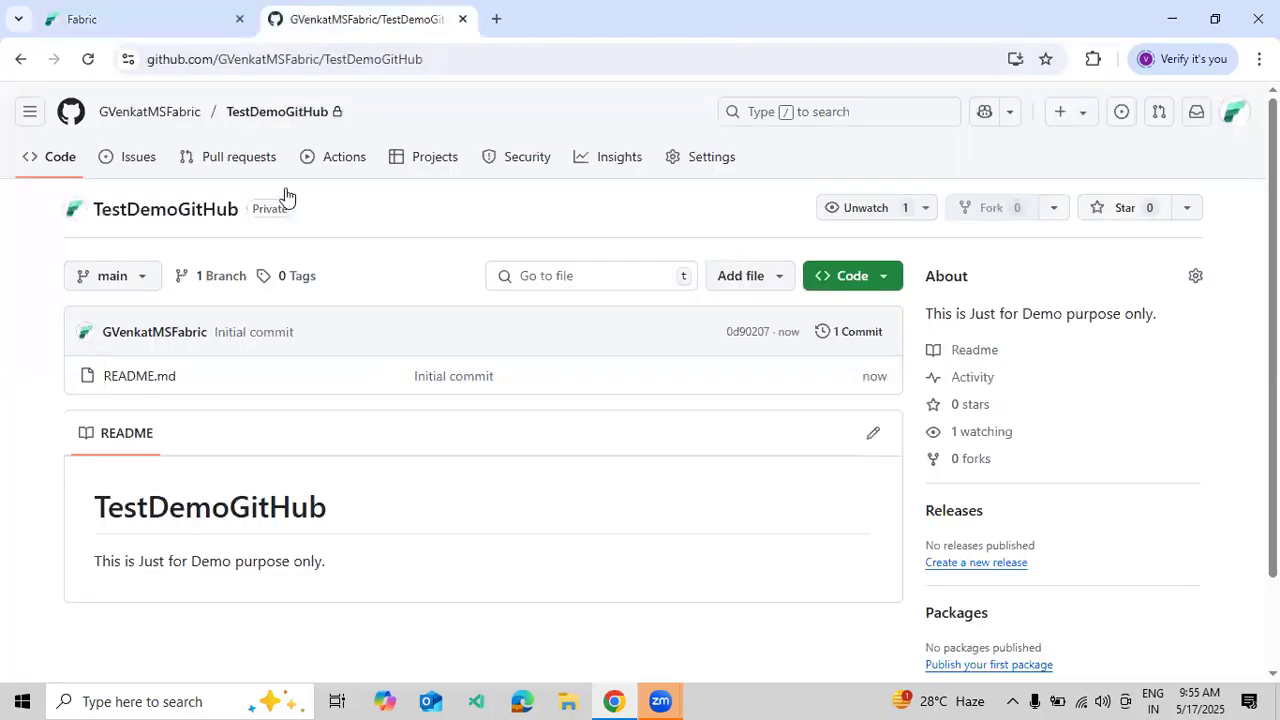
drag(240, 206, 97, 207)
key(ctrl+c)
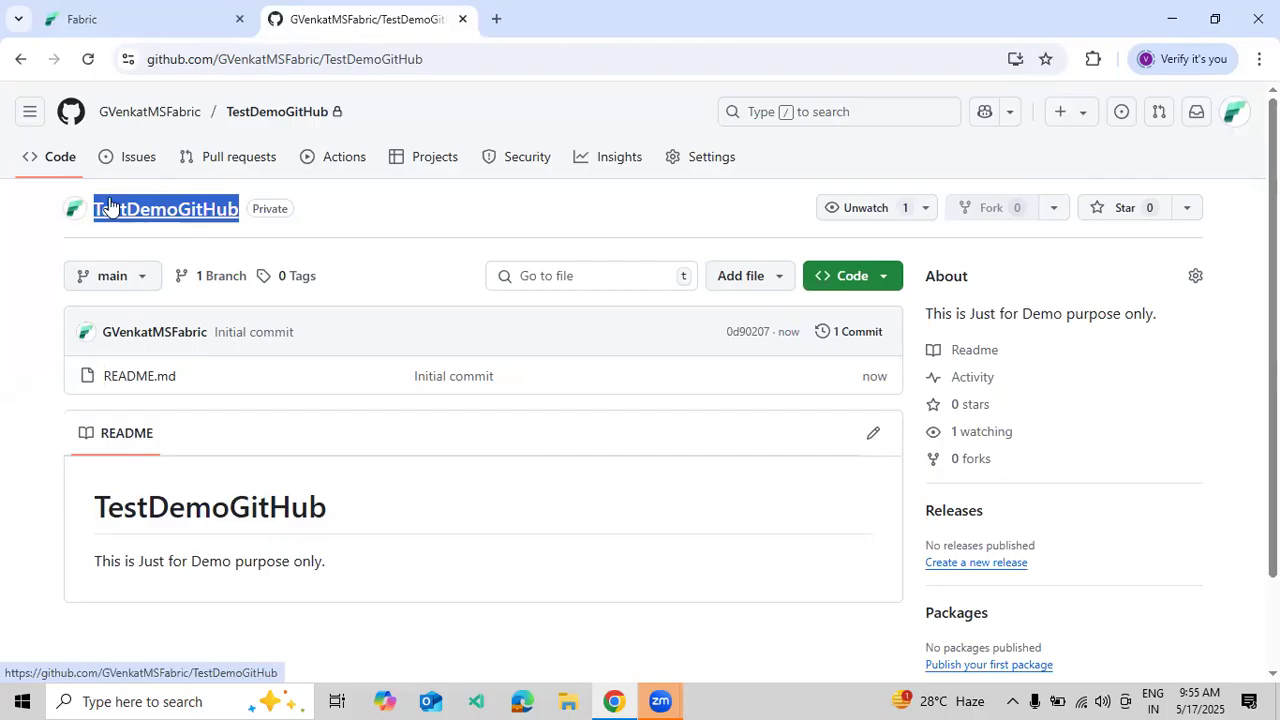
click(150, 20)
click(554, 327)
key(ctrl+v)
click(553, 393)
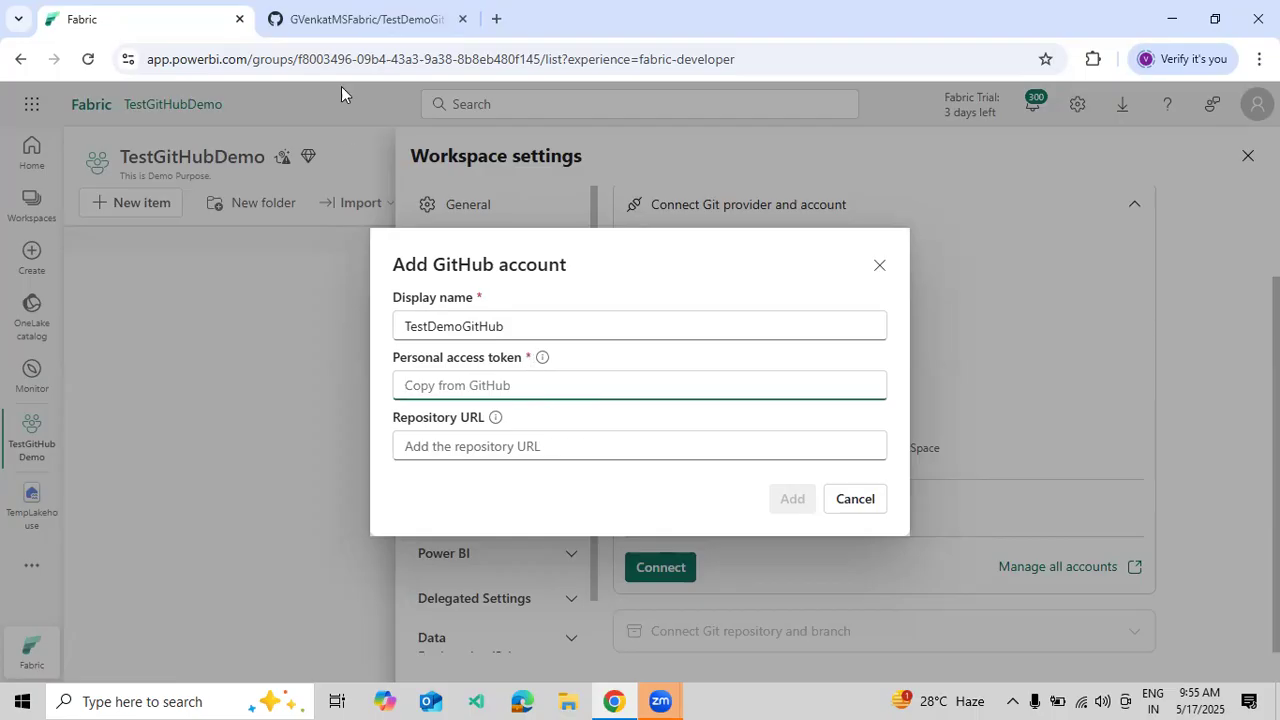
click(318, 28)
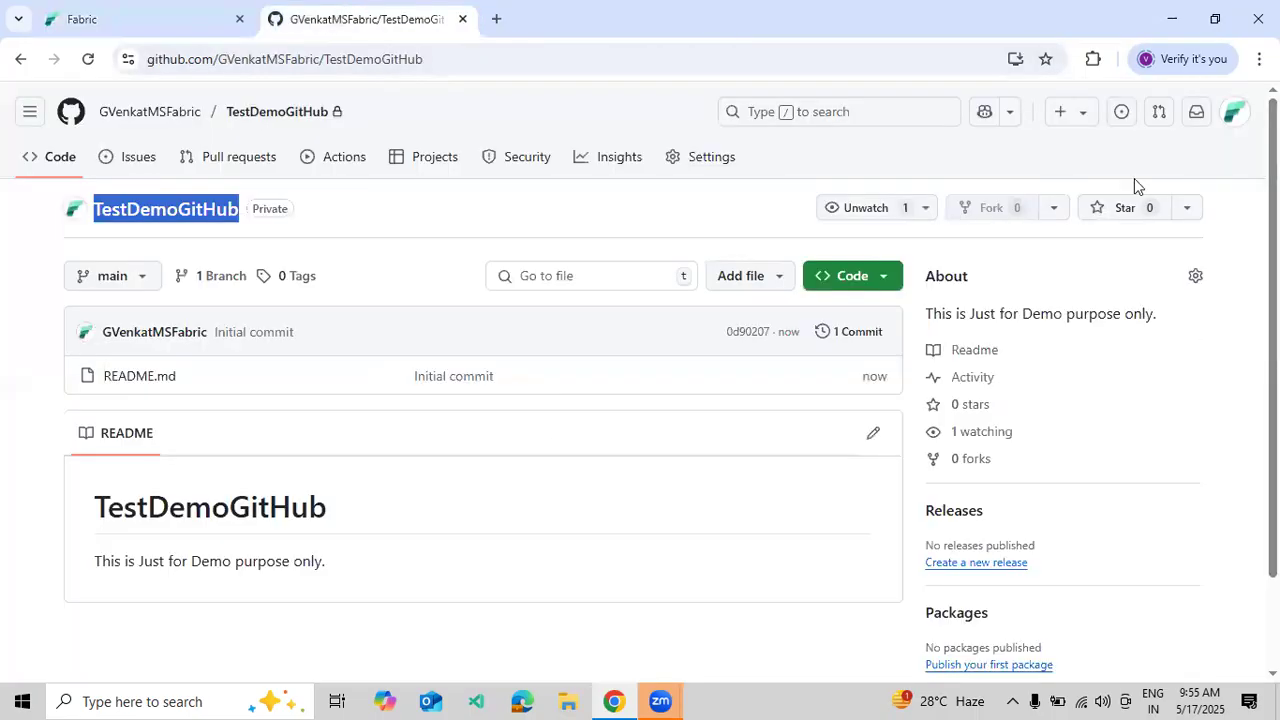
- Open GitHub's Developer settings and start generating a new classic personal access token
click(1235, 120)
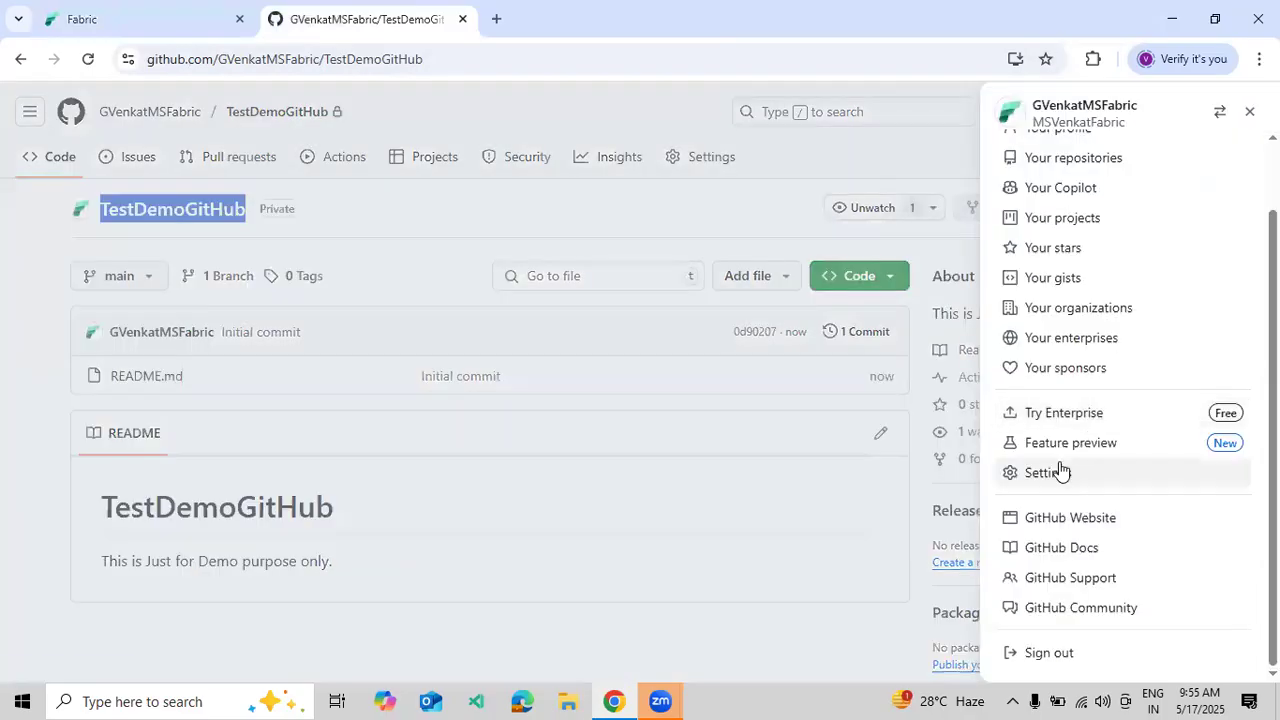
click(1058, 472)
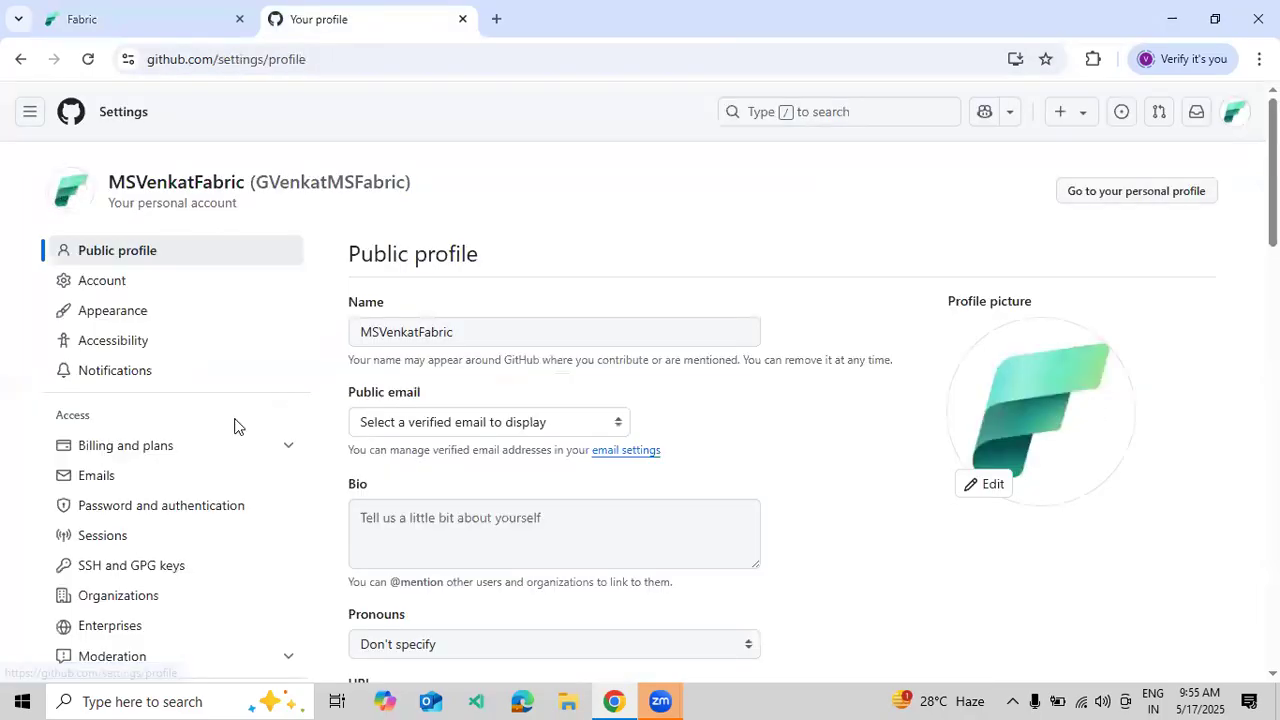
scroll(177, 466, down, 4)
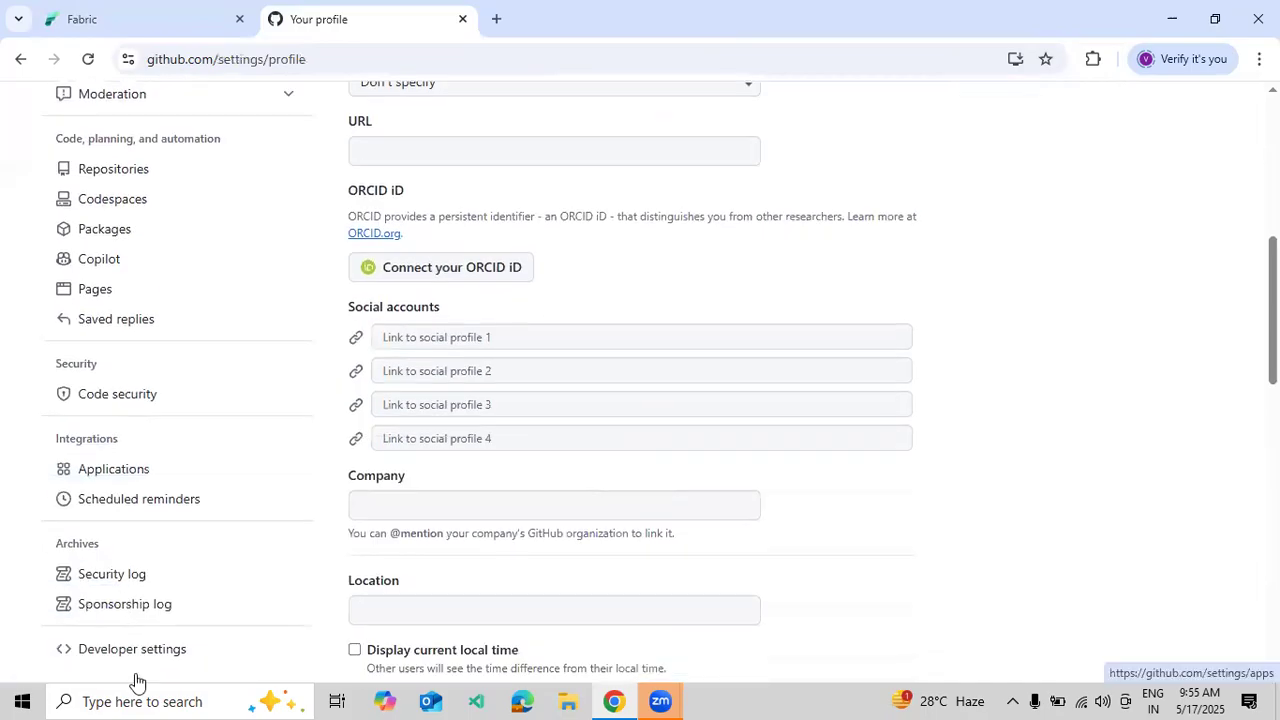
click(151, 662)
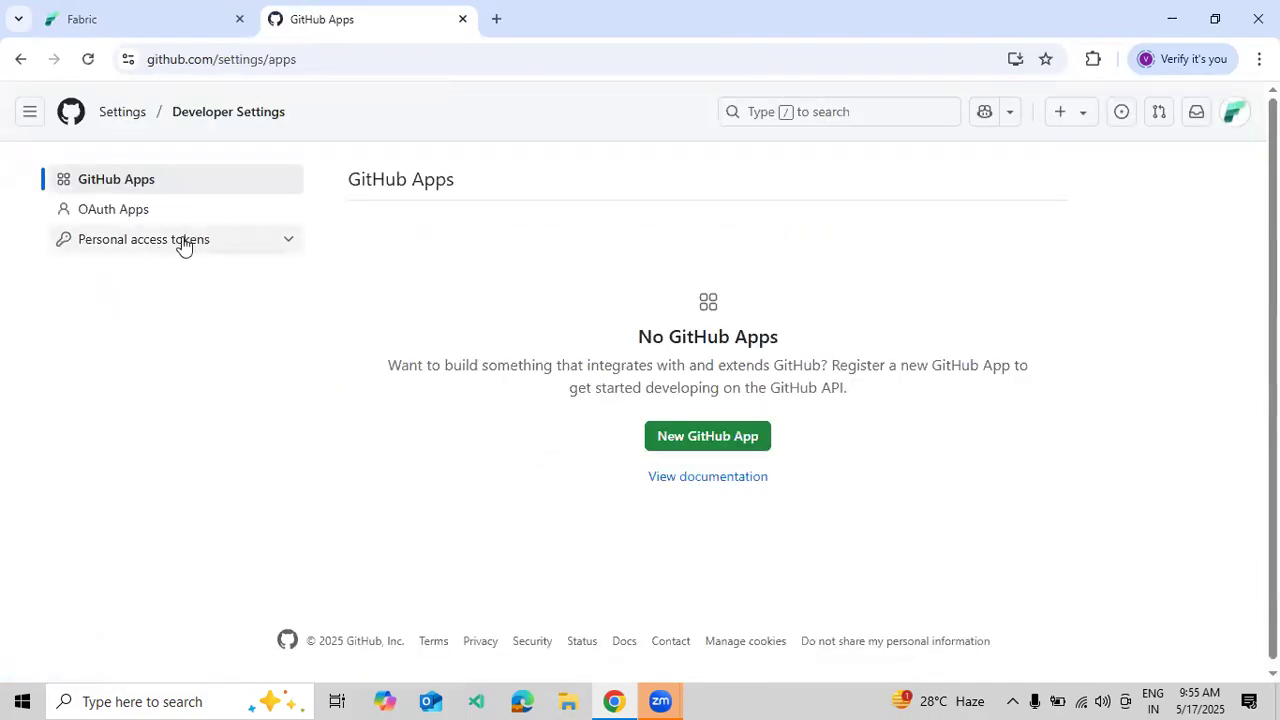
click(180, 241)
click(144, 305)
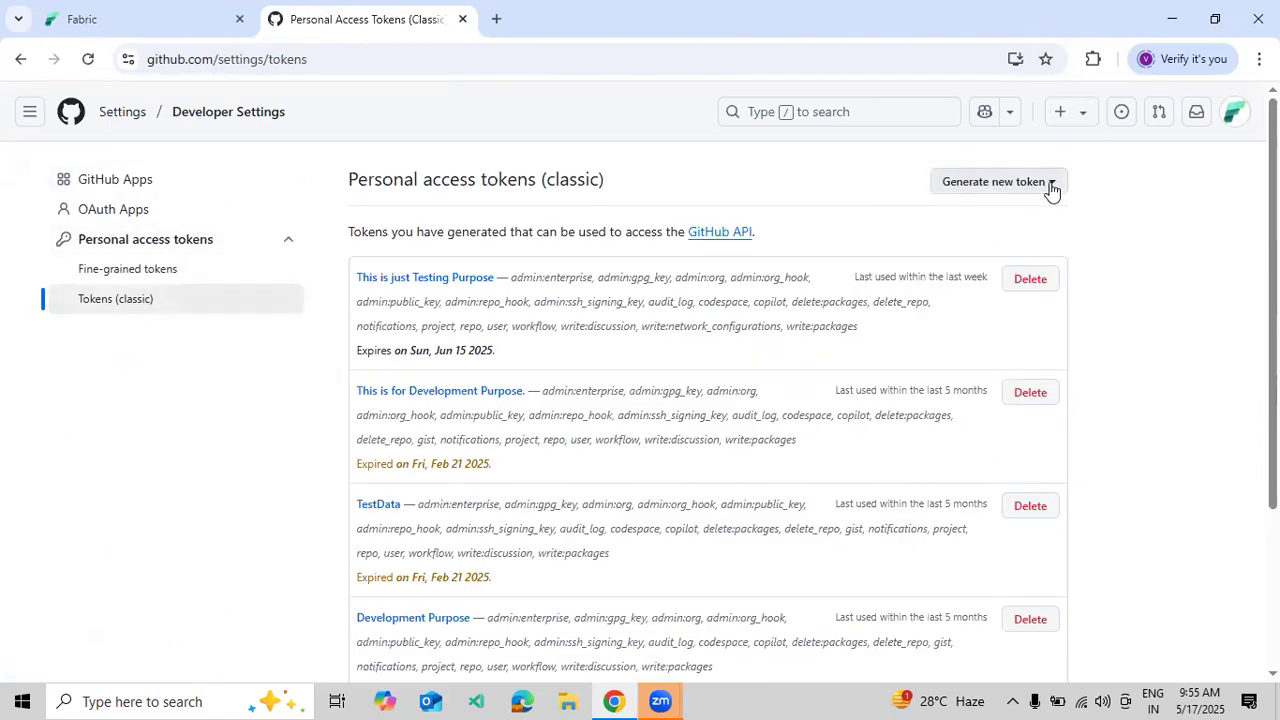
click(1049, 184)
click(872, 280)
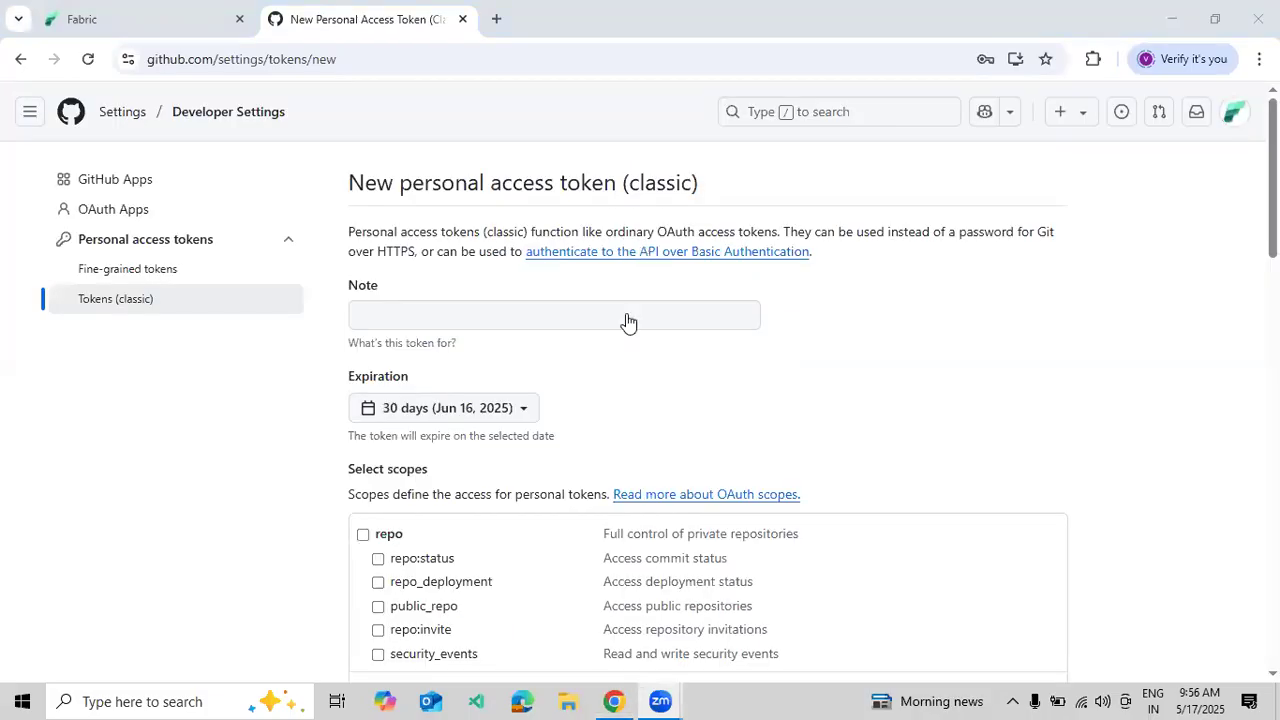
- Give the token the note 'This is just Testing Purpose' with 30-day expiry
click(624, 315)
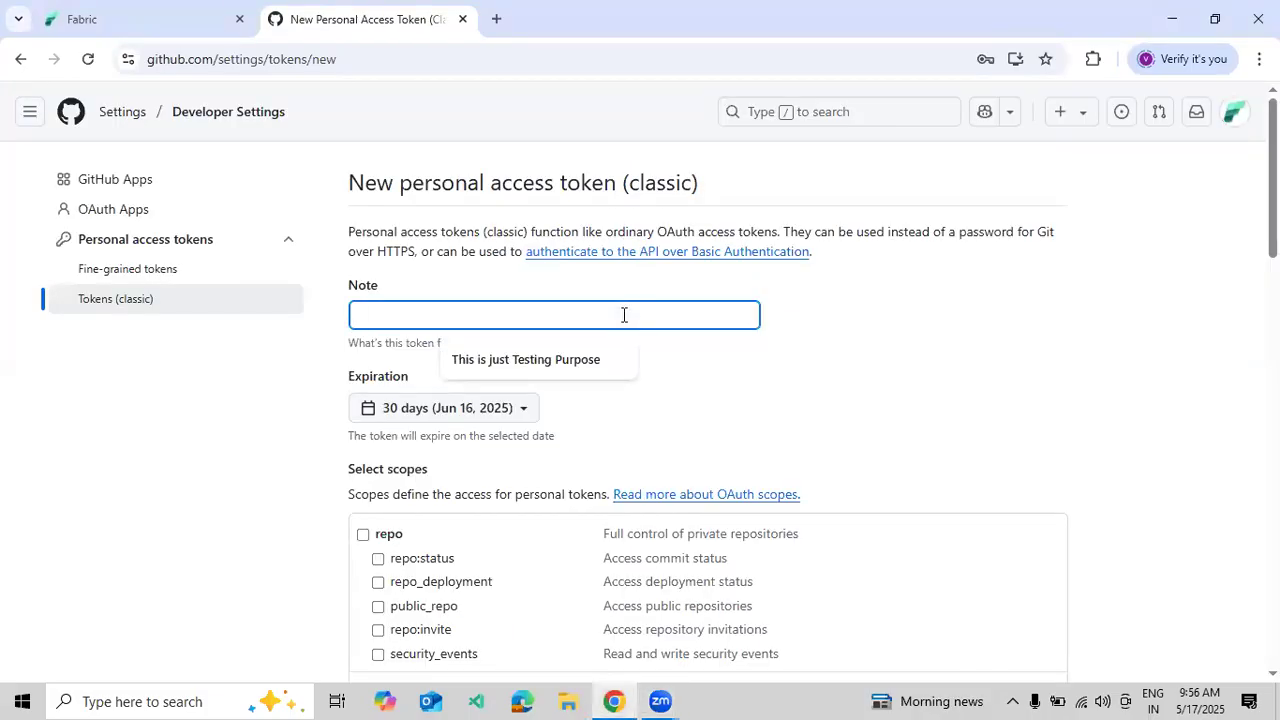
click(586, 360)
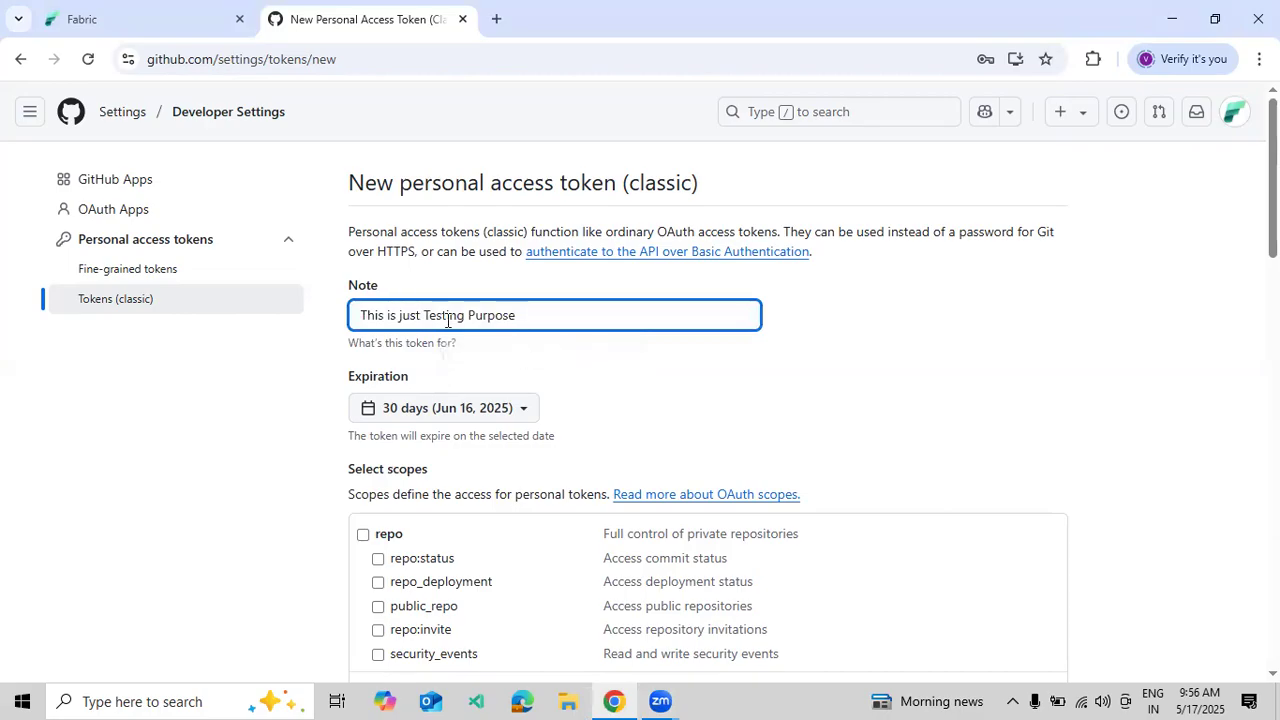
scroll(438, 338, down, 1)
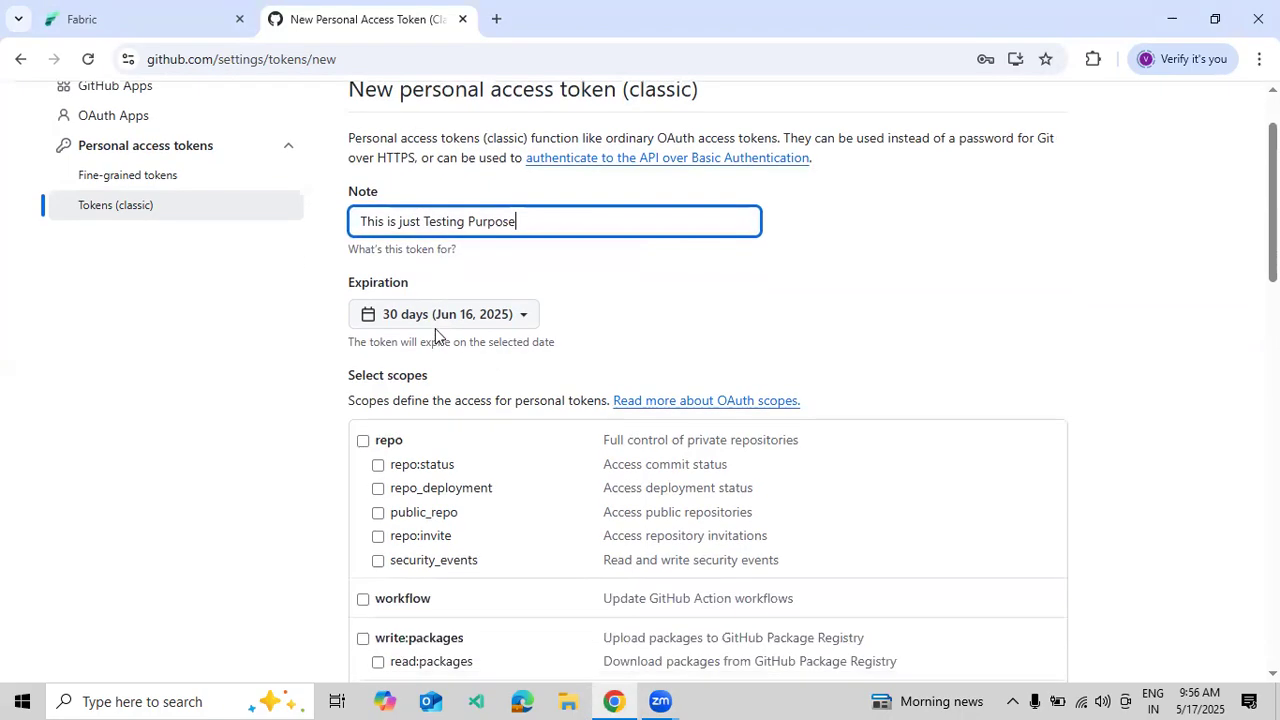
scroll(429, 403, down, 1)
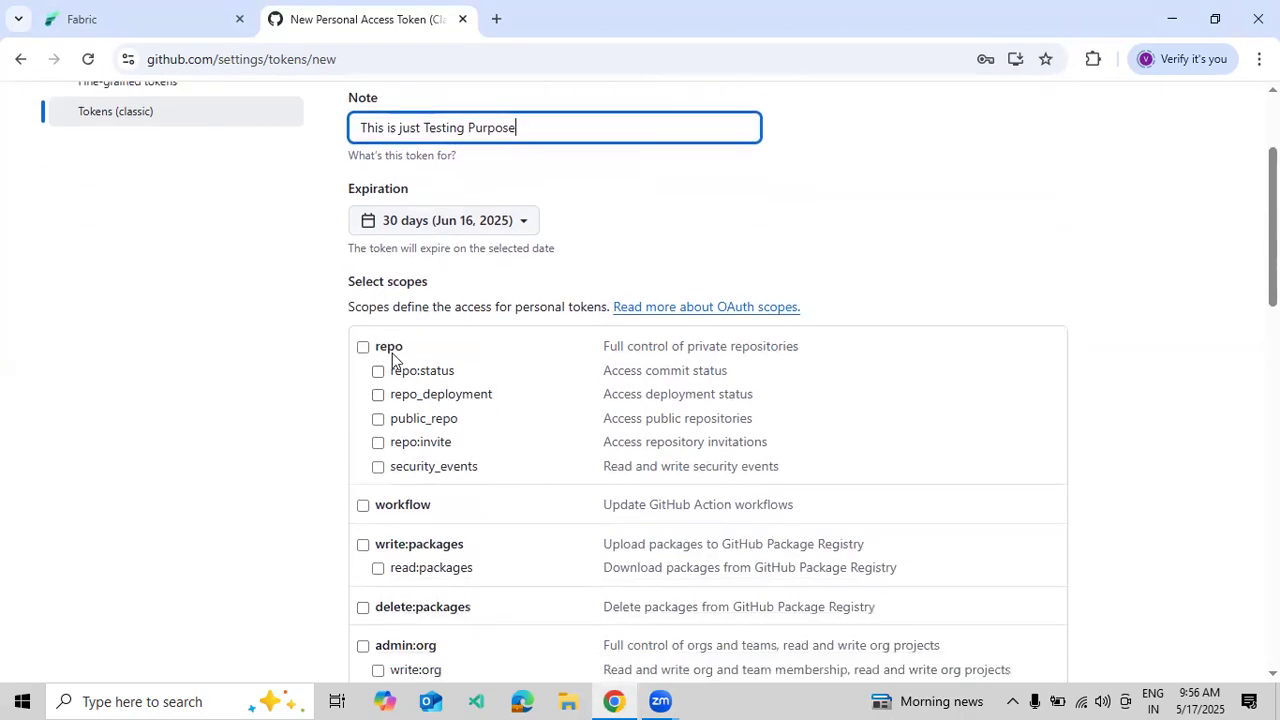
- Tick repo, workflow, package, org hook, org, SSH/GPG key, network, Copilot, codespace and project scopes
click(363, 348)
scroll(363, 437, down, 1)
click(363, 411)
click(363, 451)
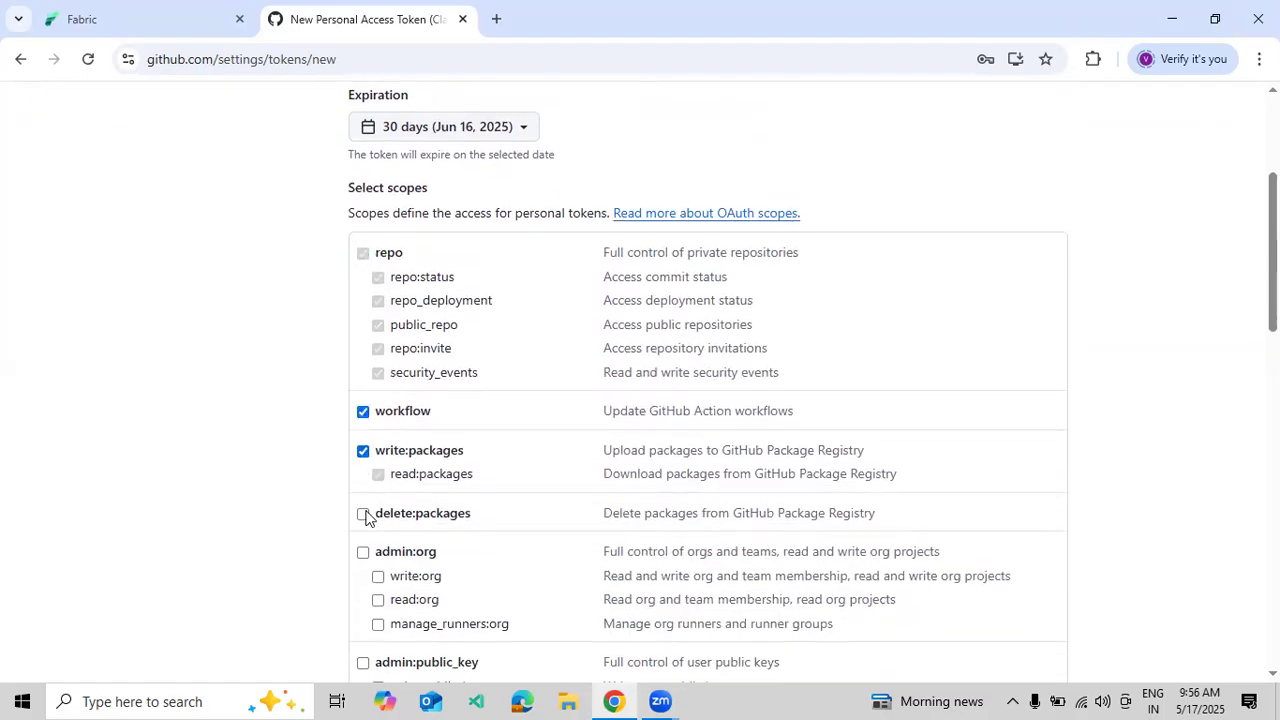
click(364, 513)
scroll(366, 509, down, 4)
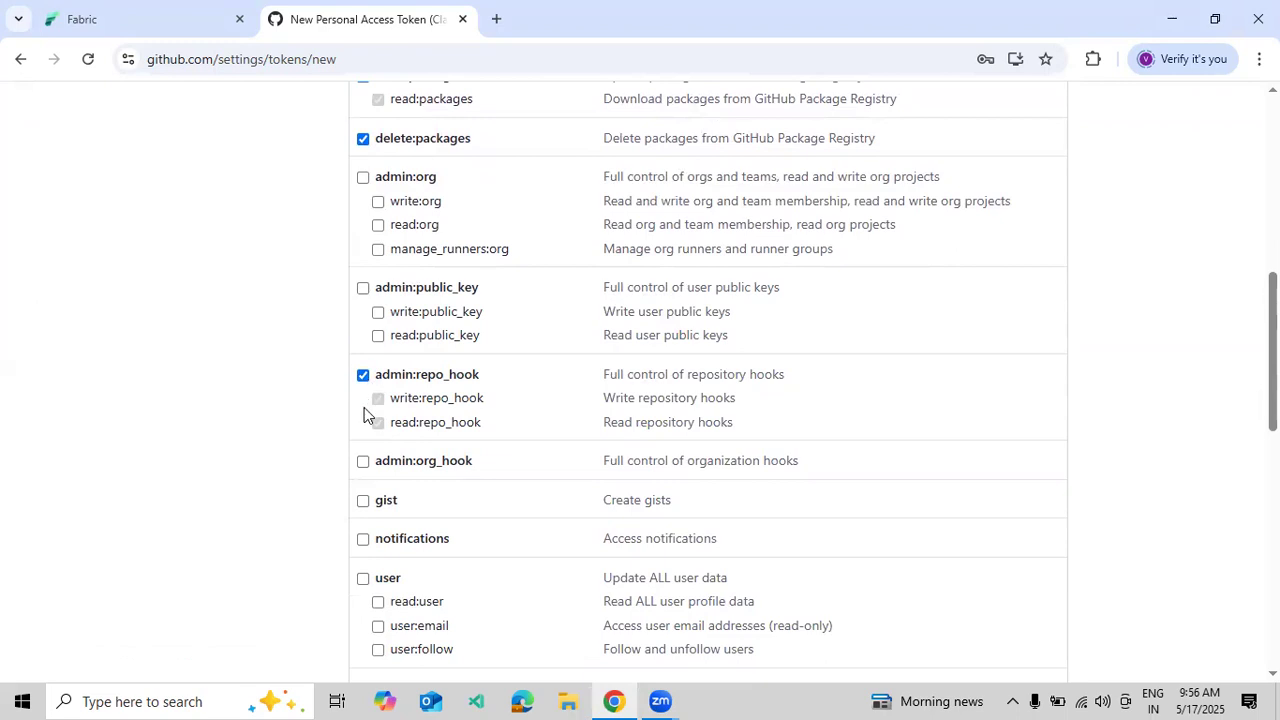
click(363, 461)
click(363, 178)
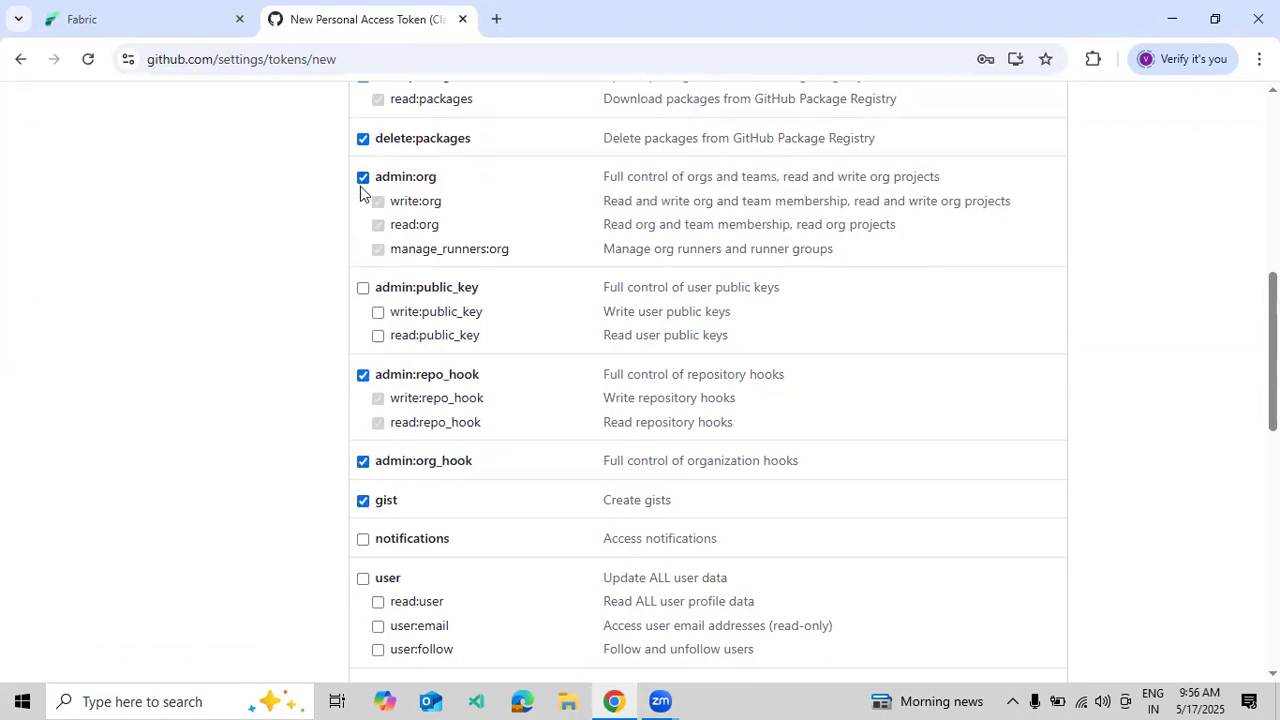
scroll(400, 250, down, 8)
click(363, 483)
click(363, 396)
click(363, 270)
click(363, 207)
click(363, 144)
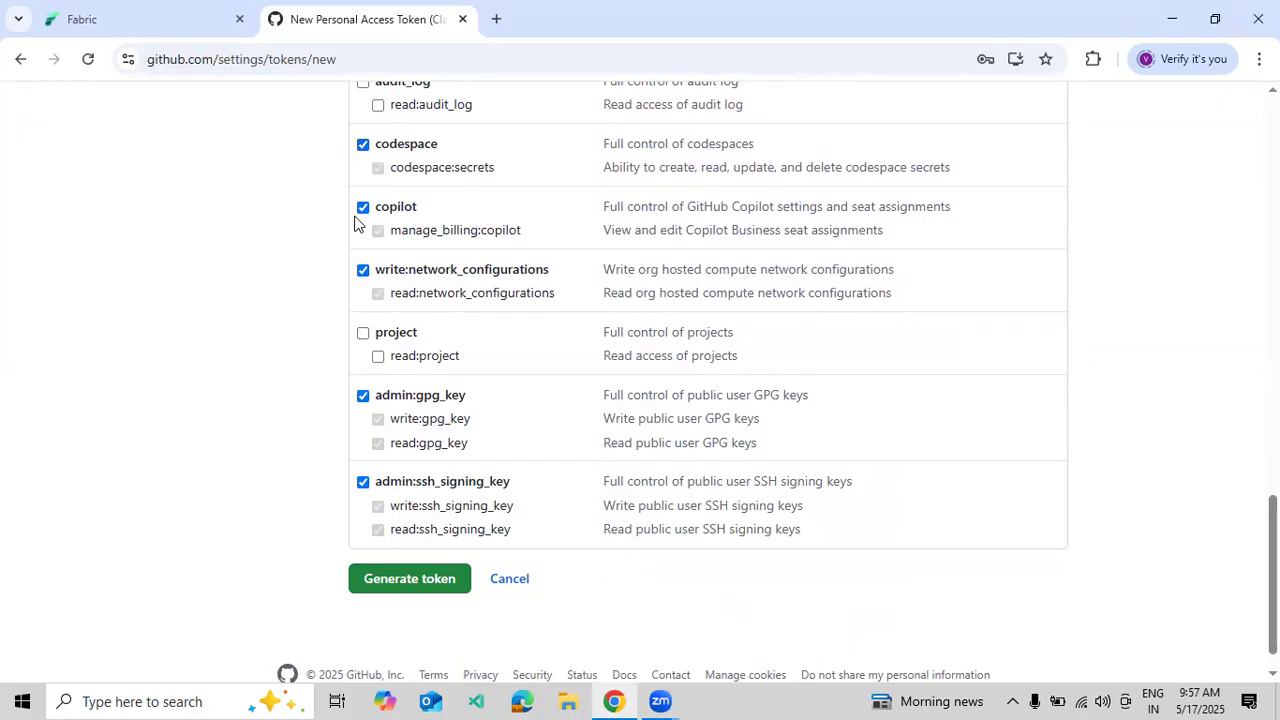
click(364, 333)
- Also tick user, delete repo, discussion, enterprise and public key scopes
scroll(366, 334, up, 5)
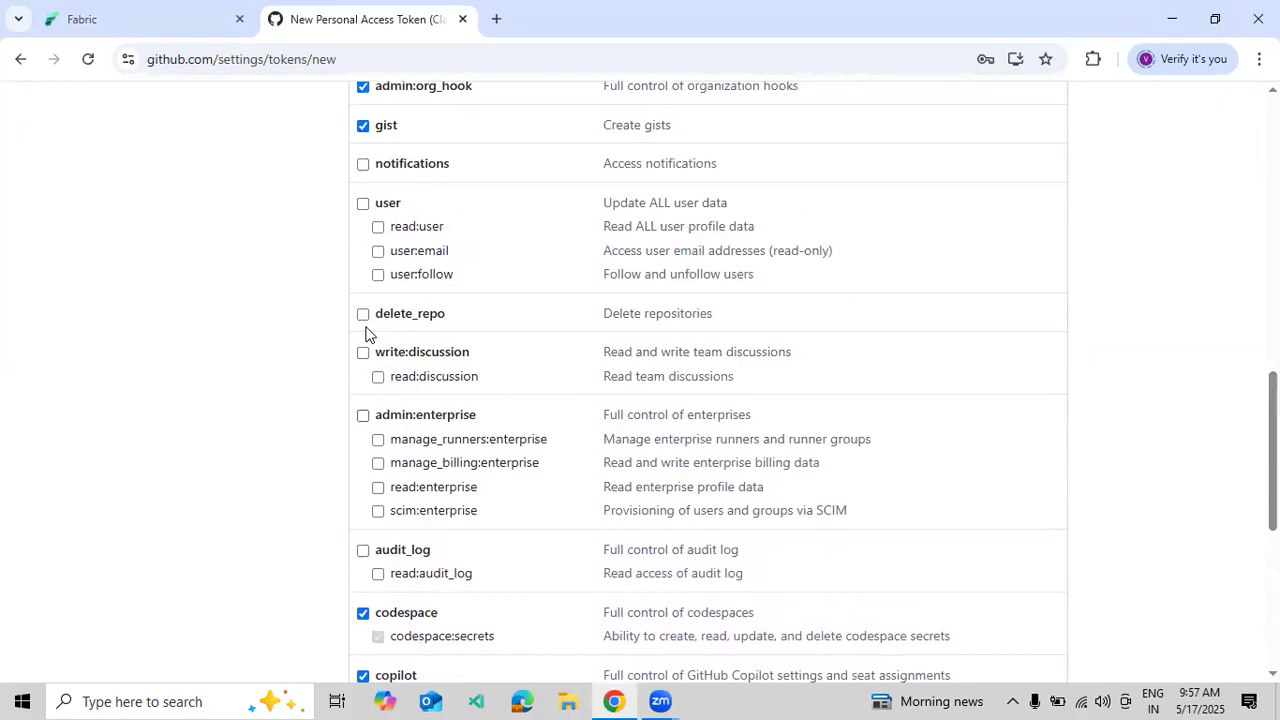
scroll(365, 333, up, 1)
click(363, 299)
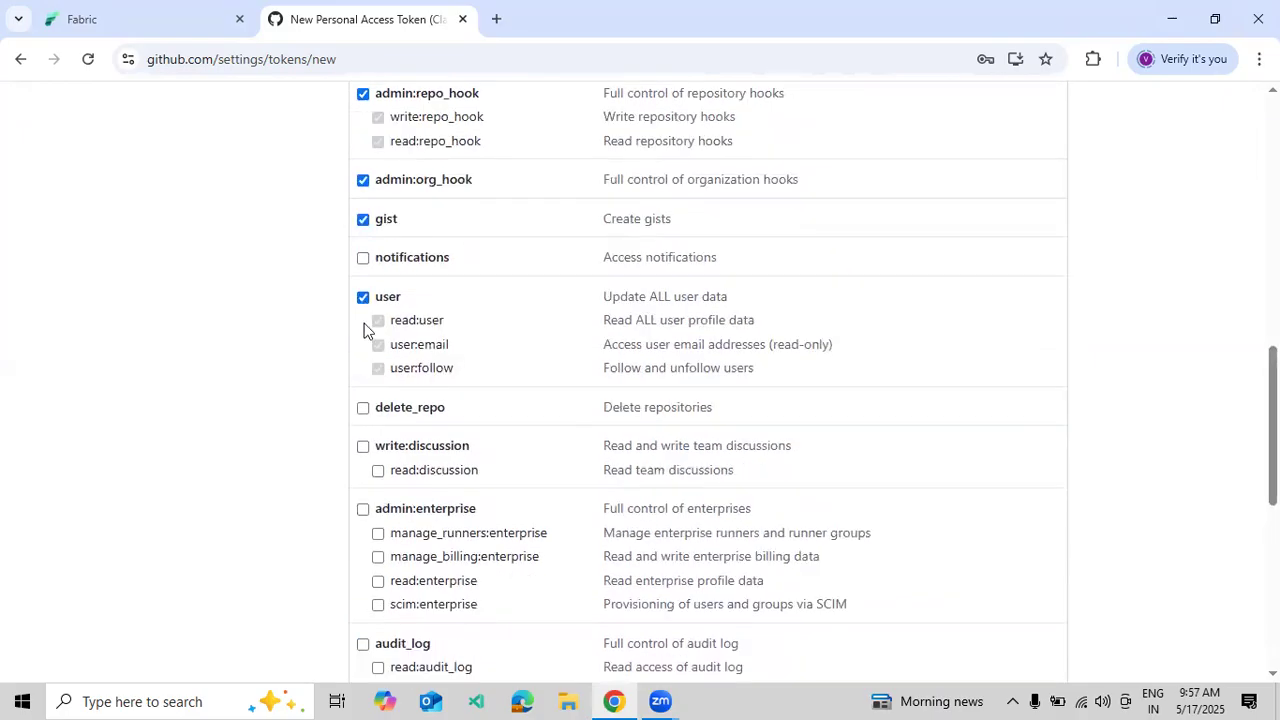
click(363, 410)
click(362, 447)
click(362, 510)
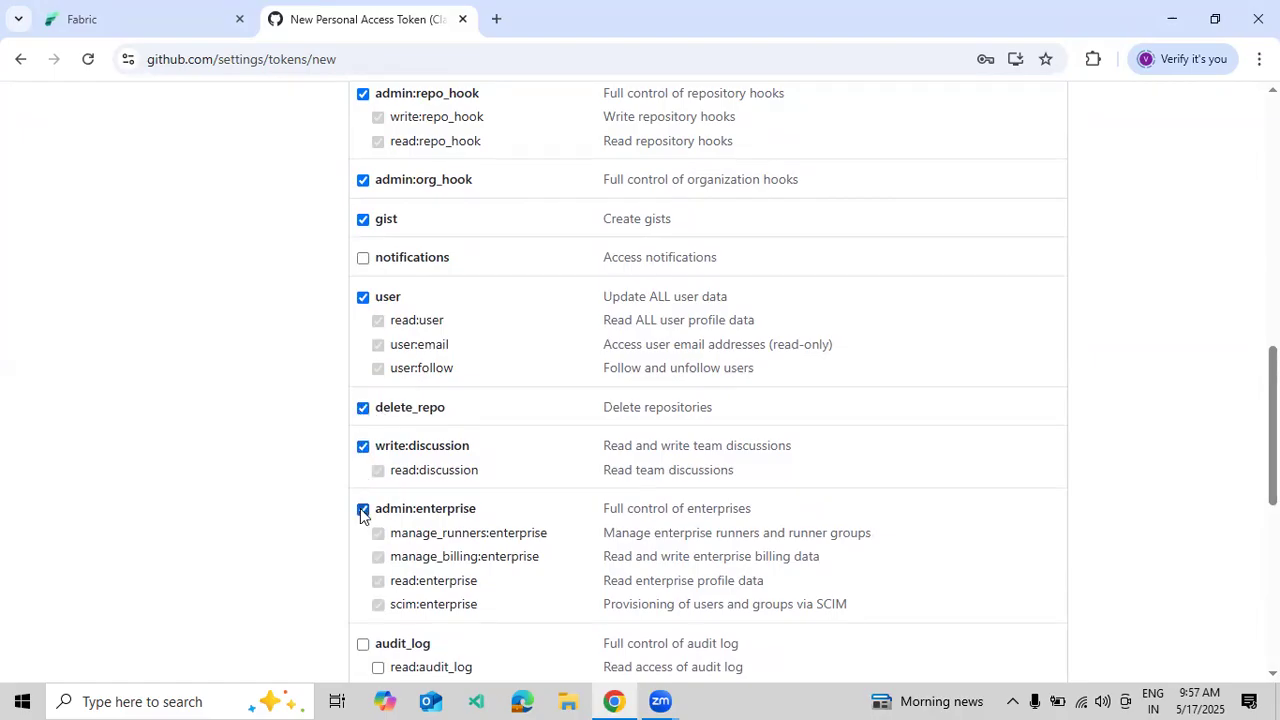
scroll(400, 475, down, 5)
scroll(440, 430, up, 3)
scroll(443, 428, up, 5)
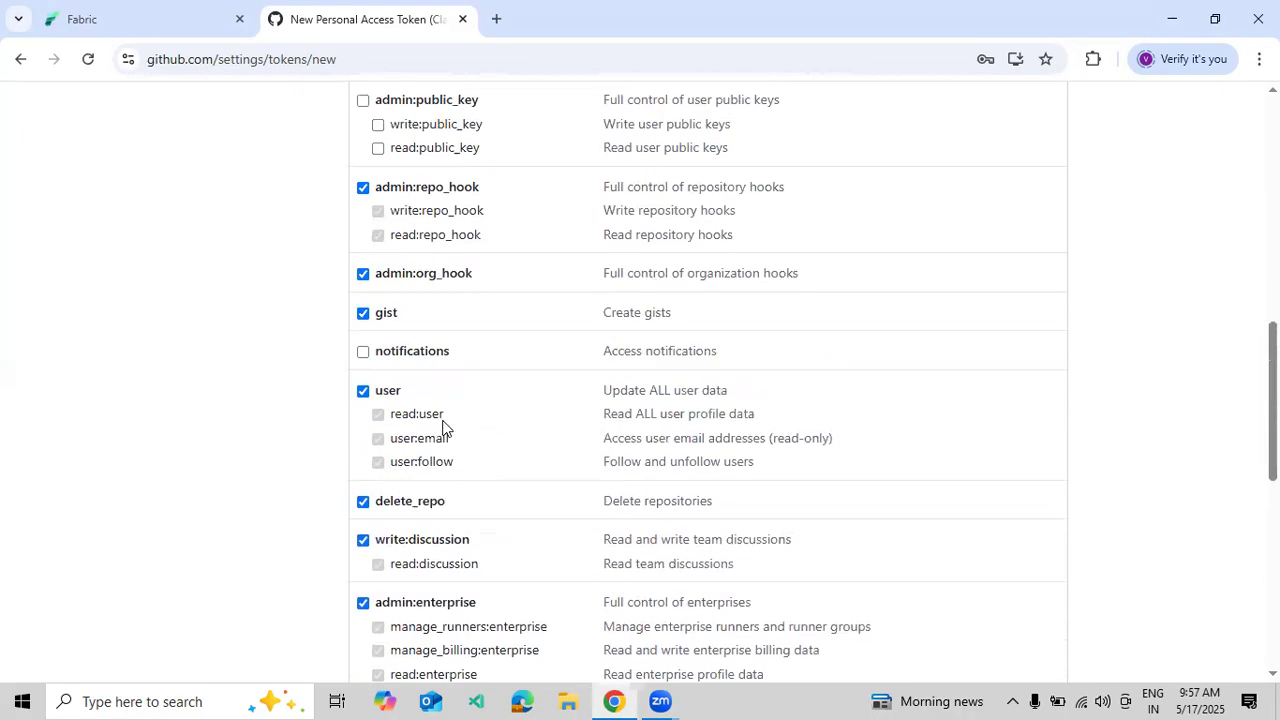
click(363, 288)
scroll(461, 318, up, 5)
scroll(461, 320, up, 1)
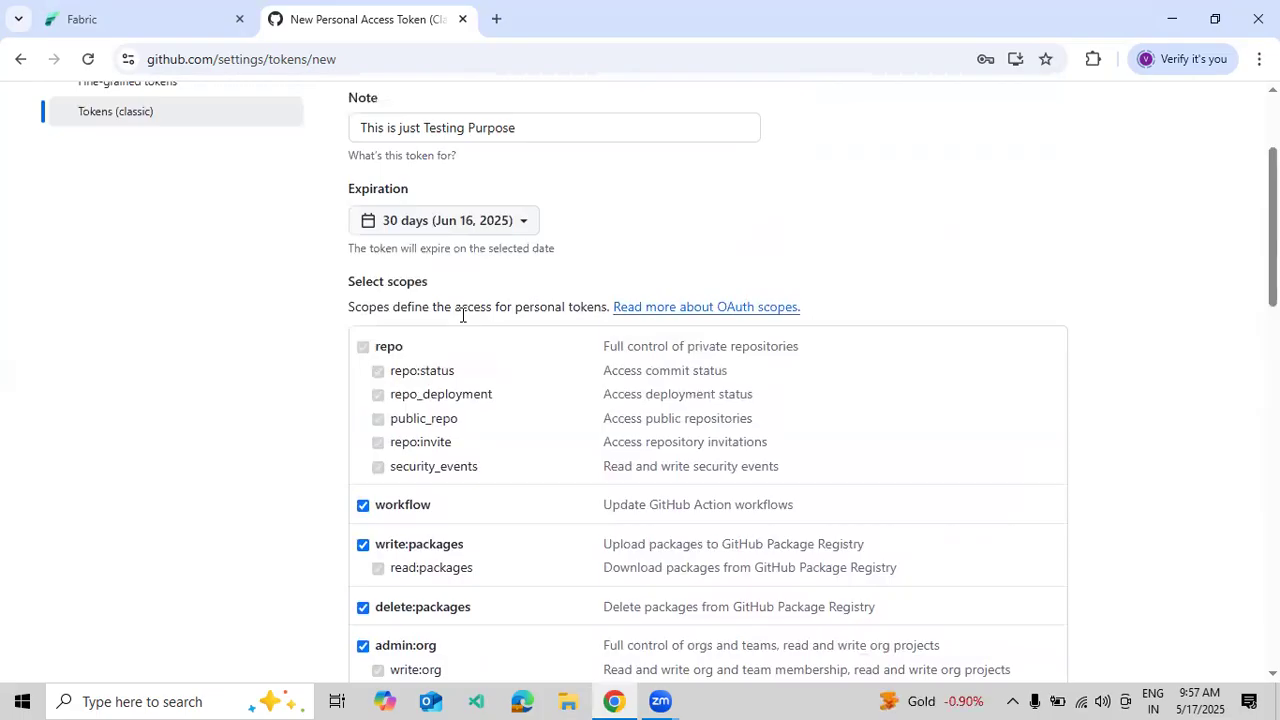
scroll(462, 315, up, 2)
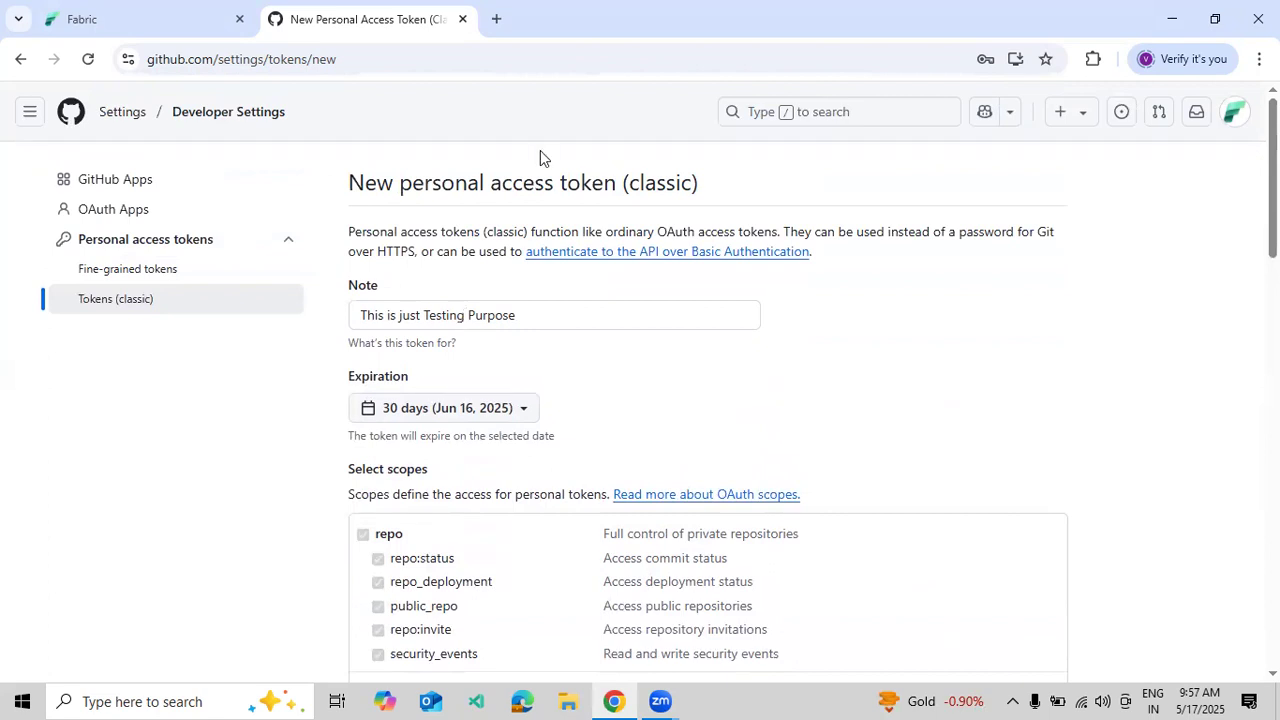
scroll(729, 397, down, 15)
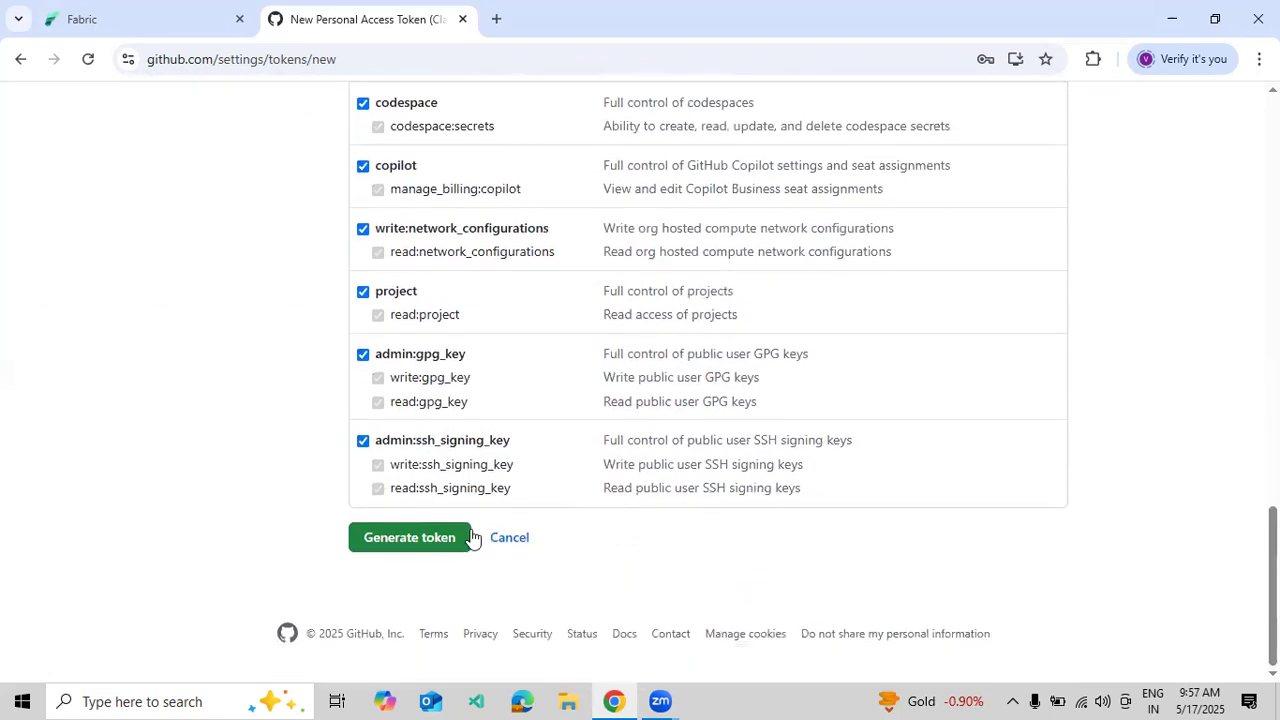
- Append 'Test' to the token note, generate the classic token, and copy it
click(432, 543)
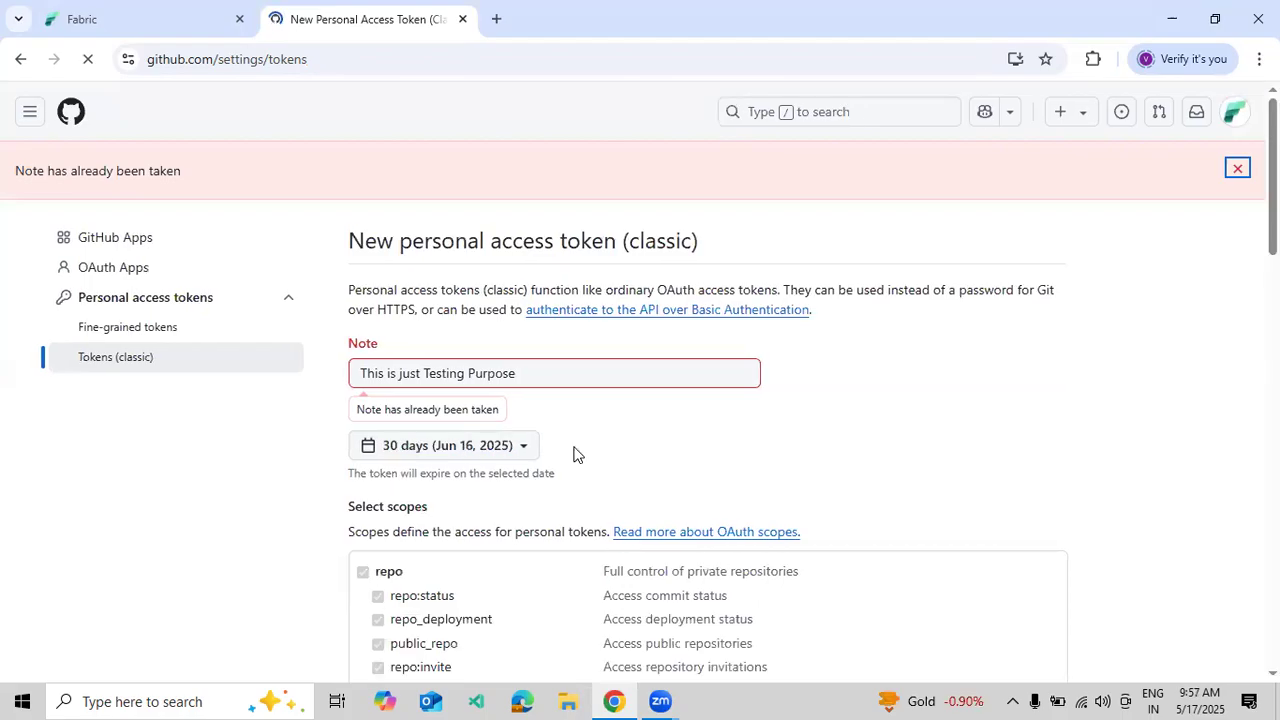
click(552, 380)
text(Test)
click(877, 446)
scroll(877, 446, down, 2)
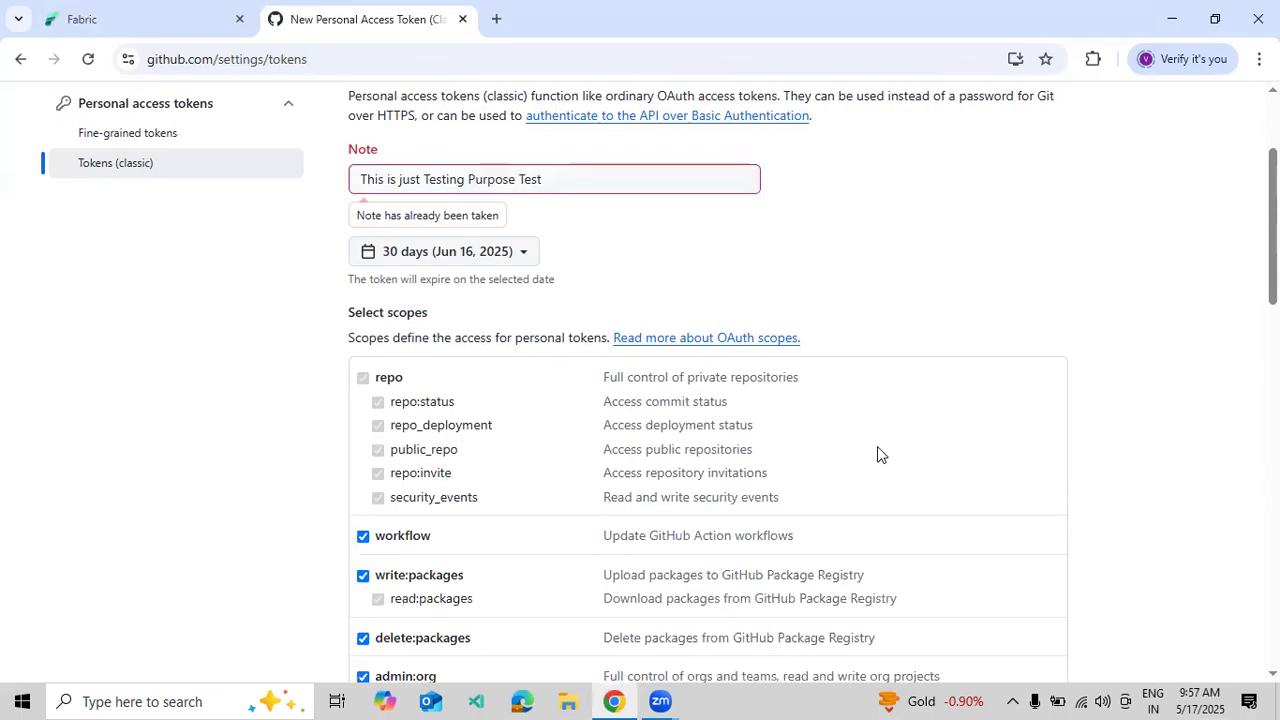
scroll(877, 454, down, 15)
click(427, 541)
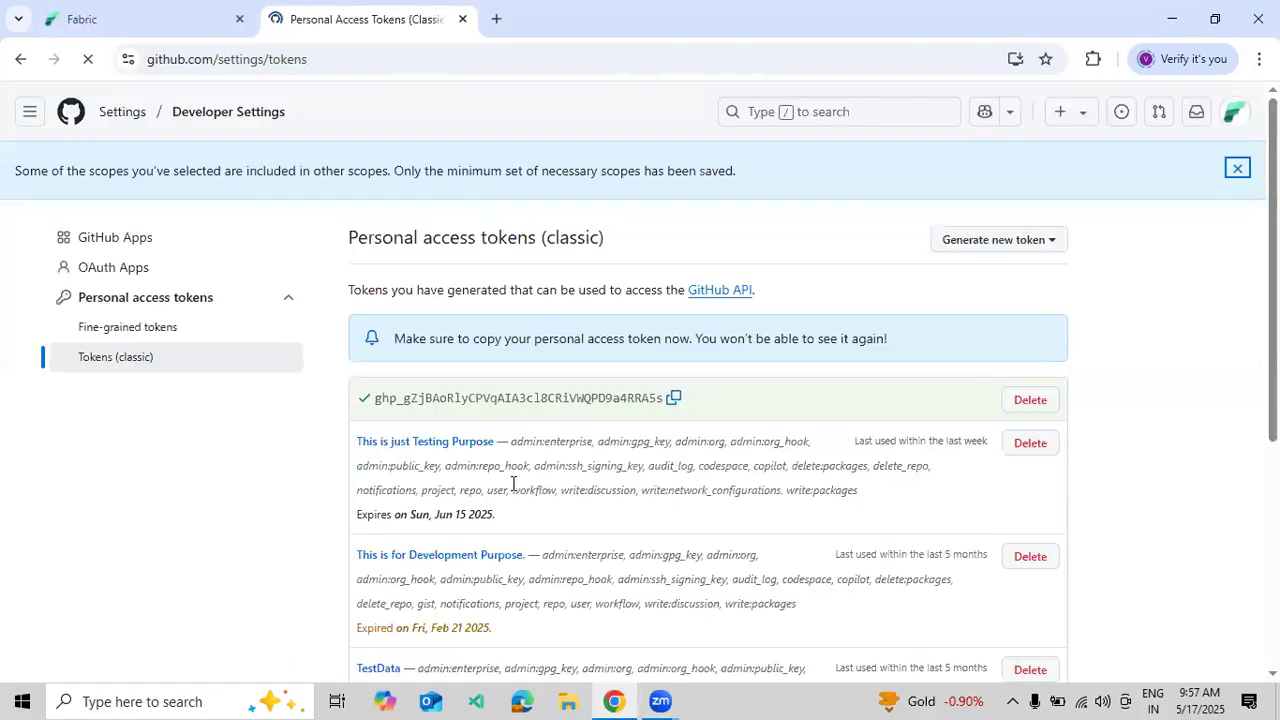
click(673, 400)
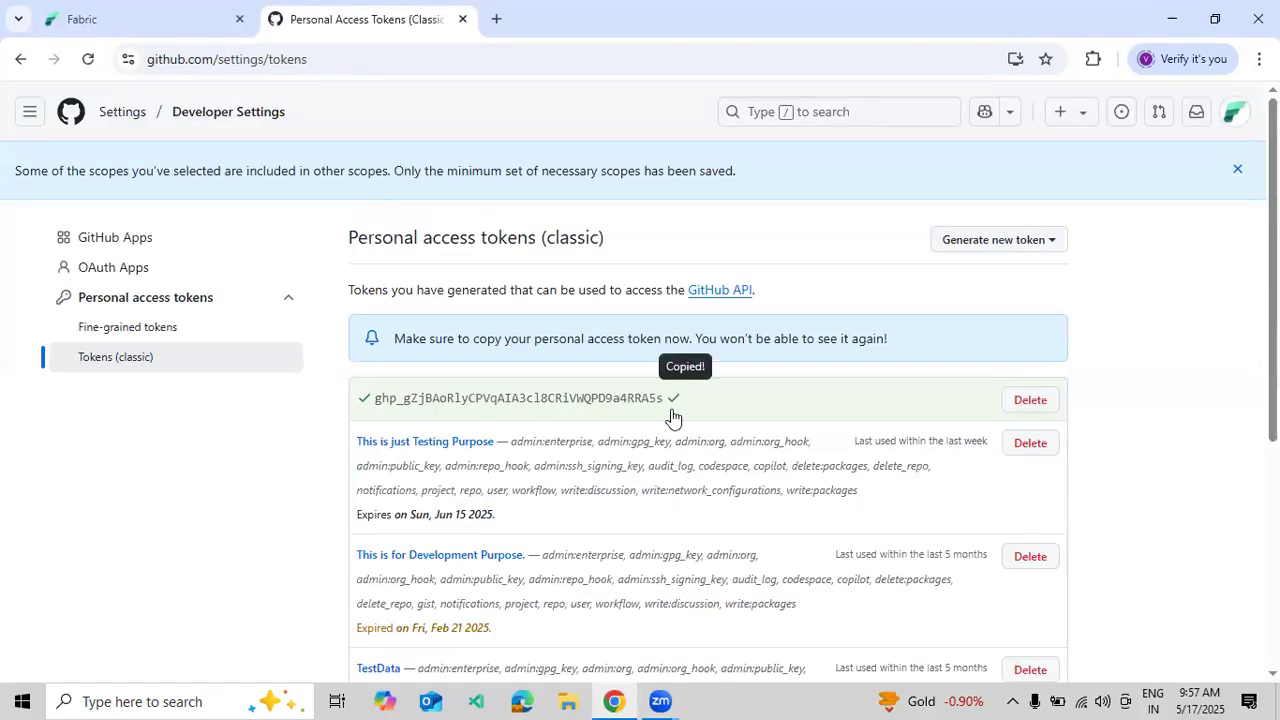
click(91, 16)
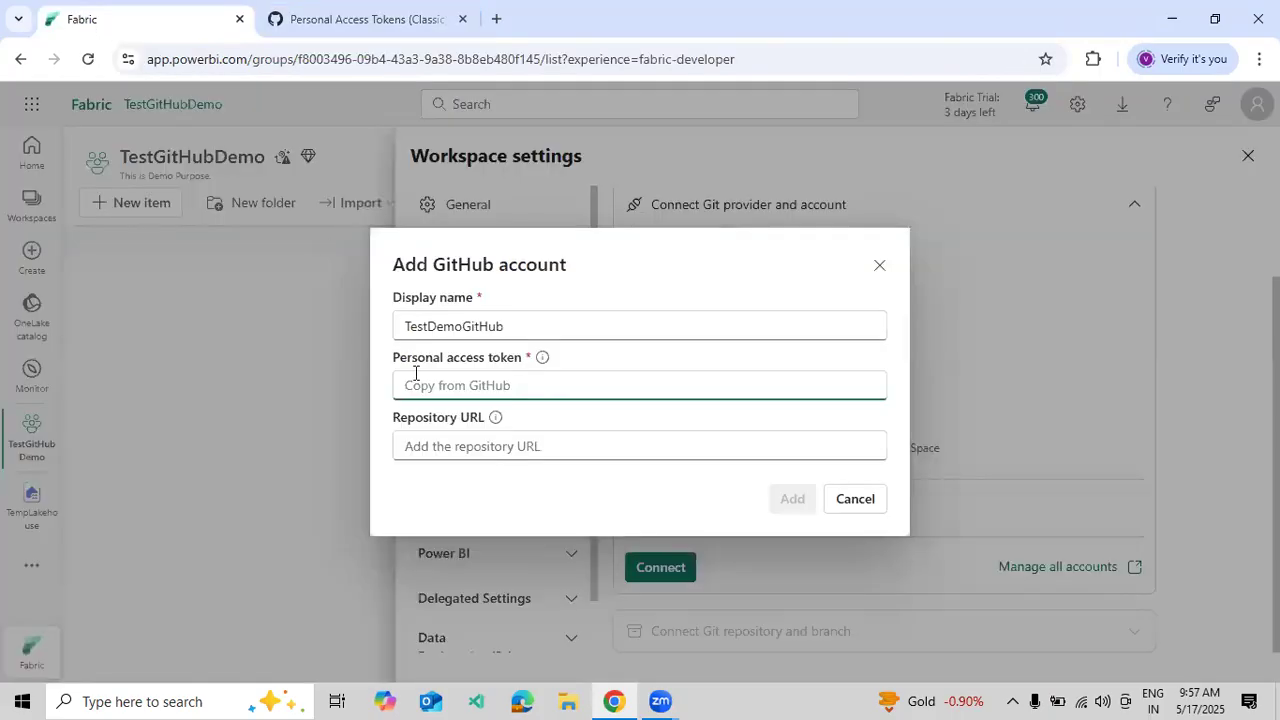
- Paste the copied token into Fabric's Personal access token field, then return to GitHub settings
key(ctrl+v)
click(439, 446)
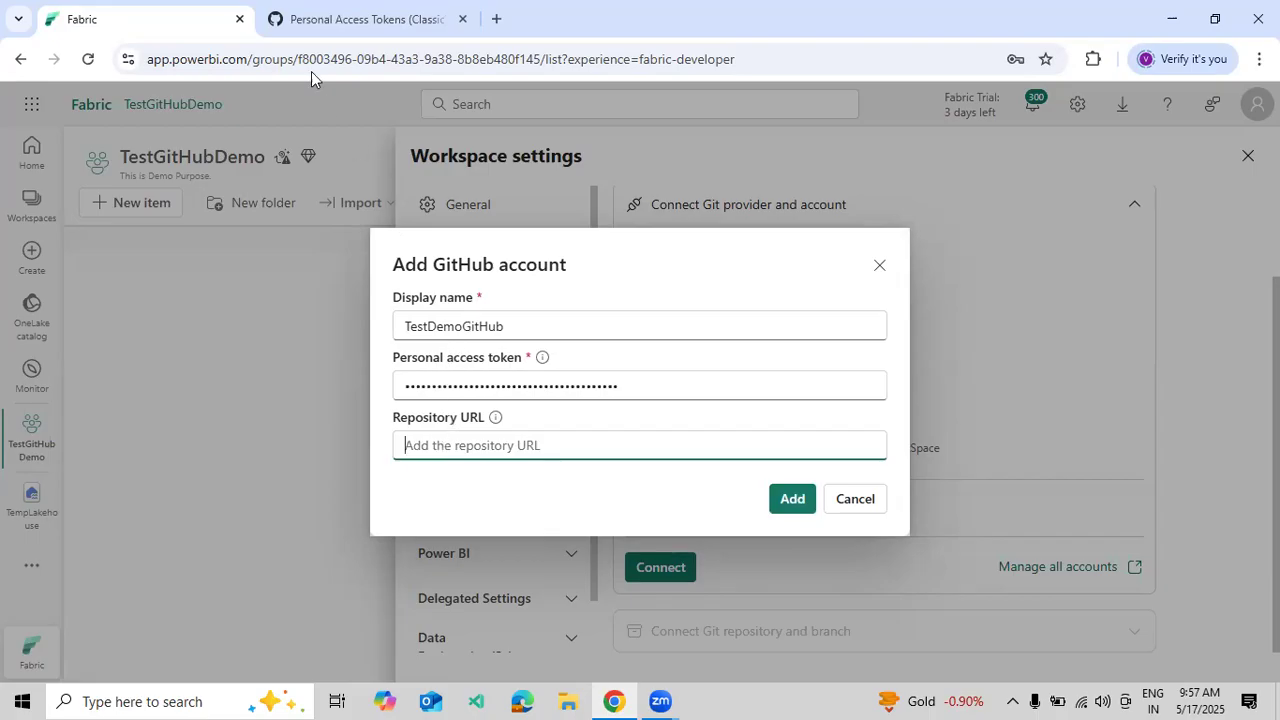
click(300, 24)
click(137, 114)
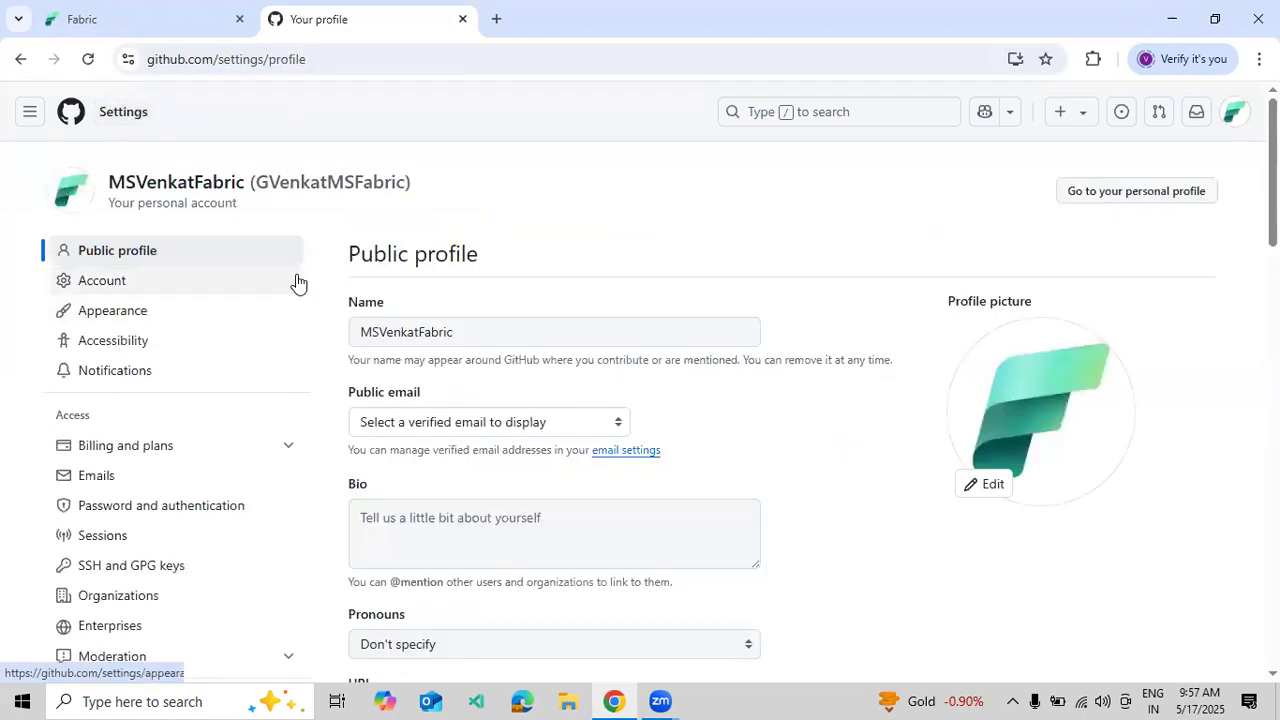
- Open TestDemoGitHub from your repositories and copy its HTTPS clone URL from the Code menu
click(124, 115)
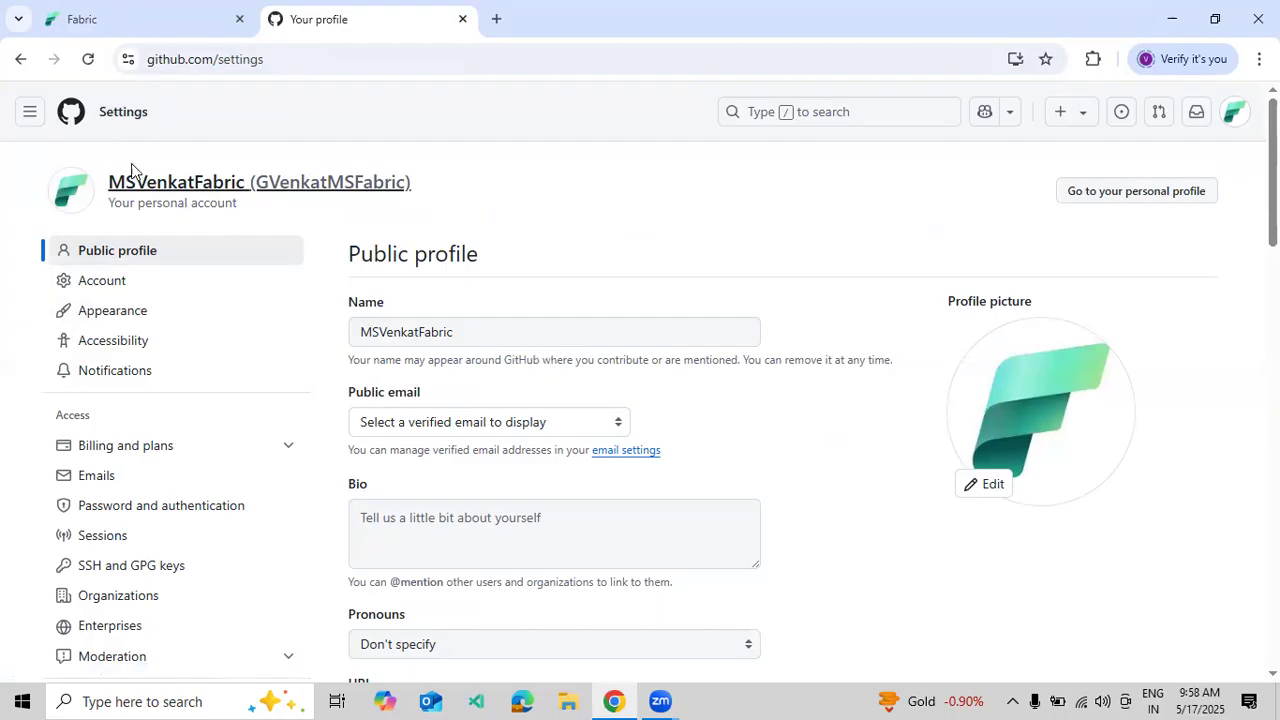
click(180, 188)
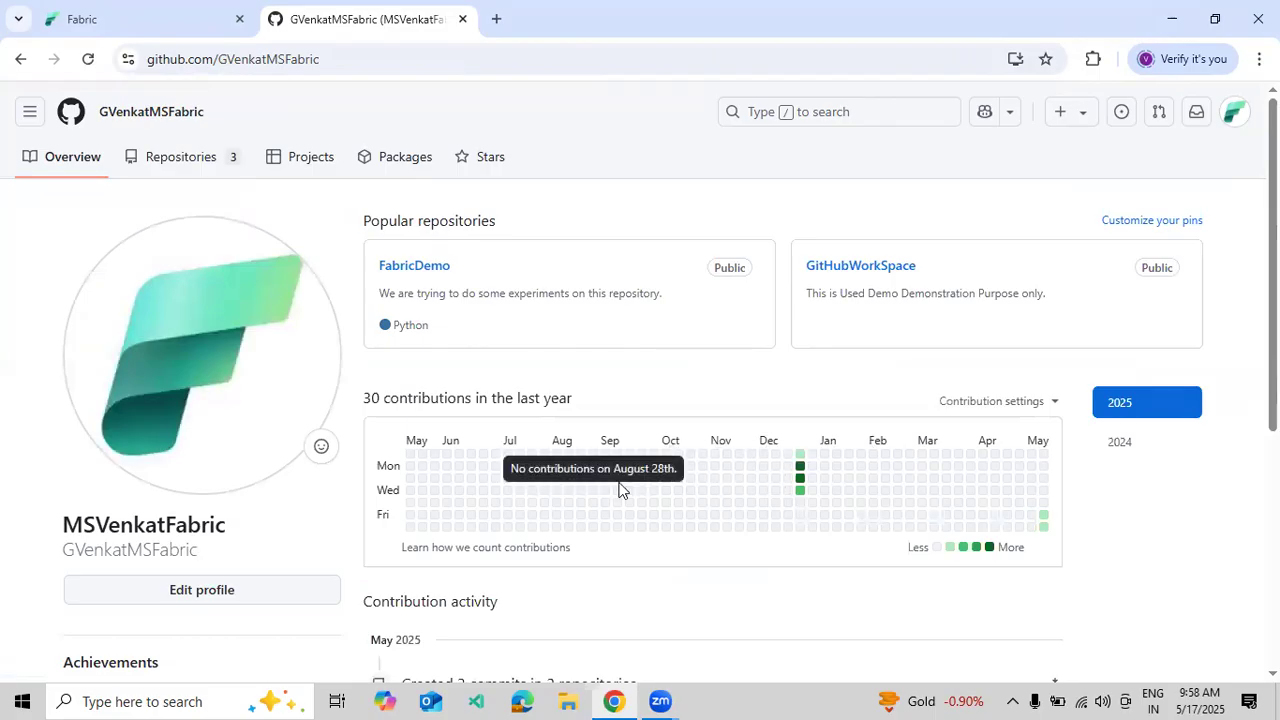
scroll(640, 335, down, 5)
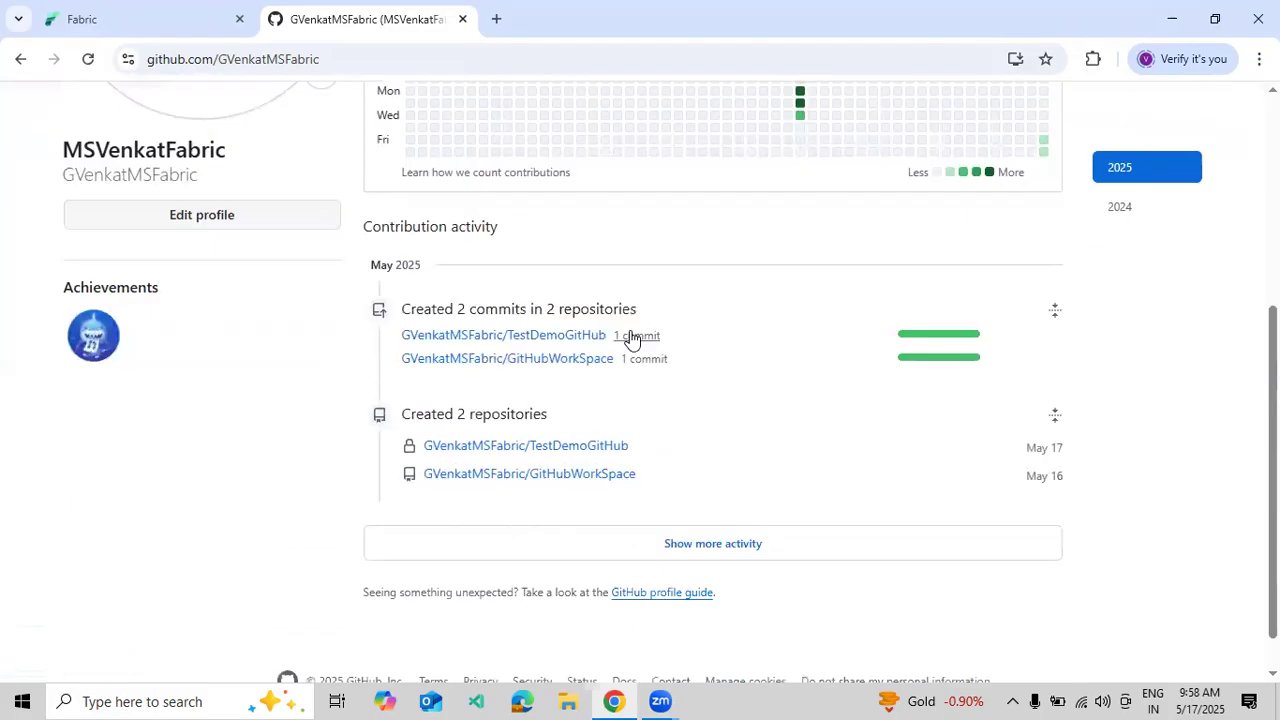
scroll(587, 383, up, 5)
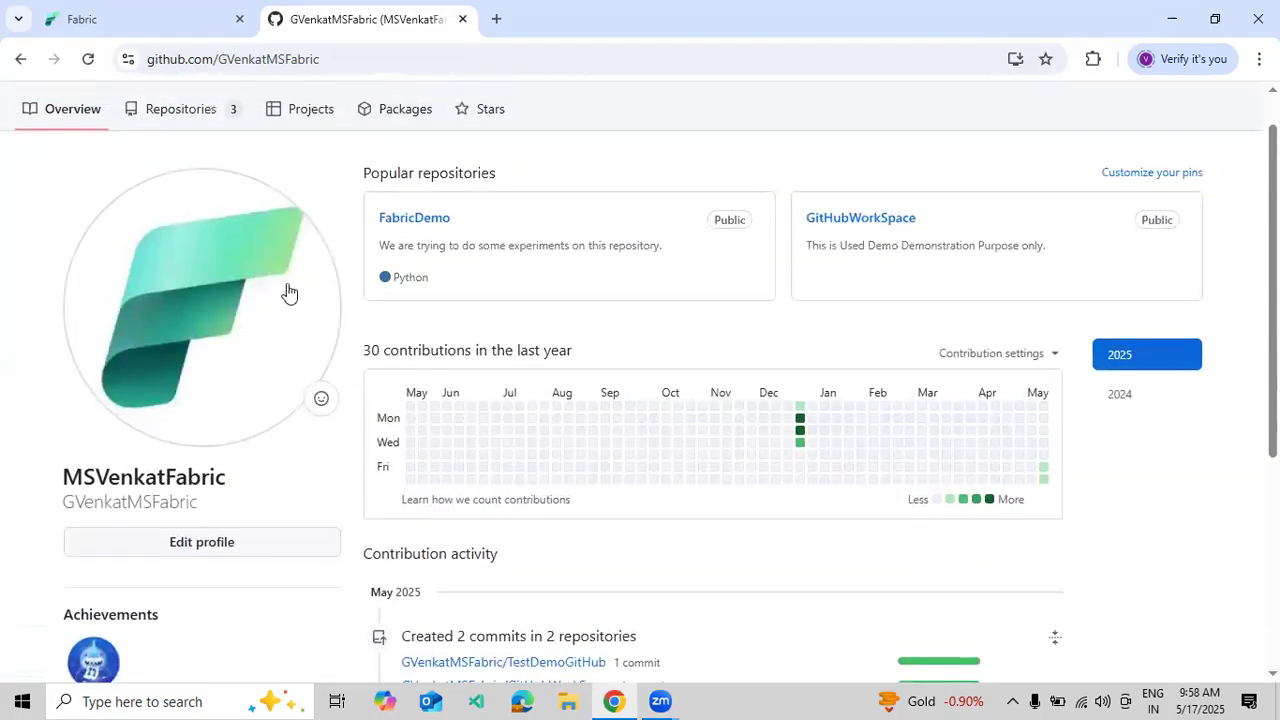
click(181, 112)
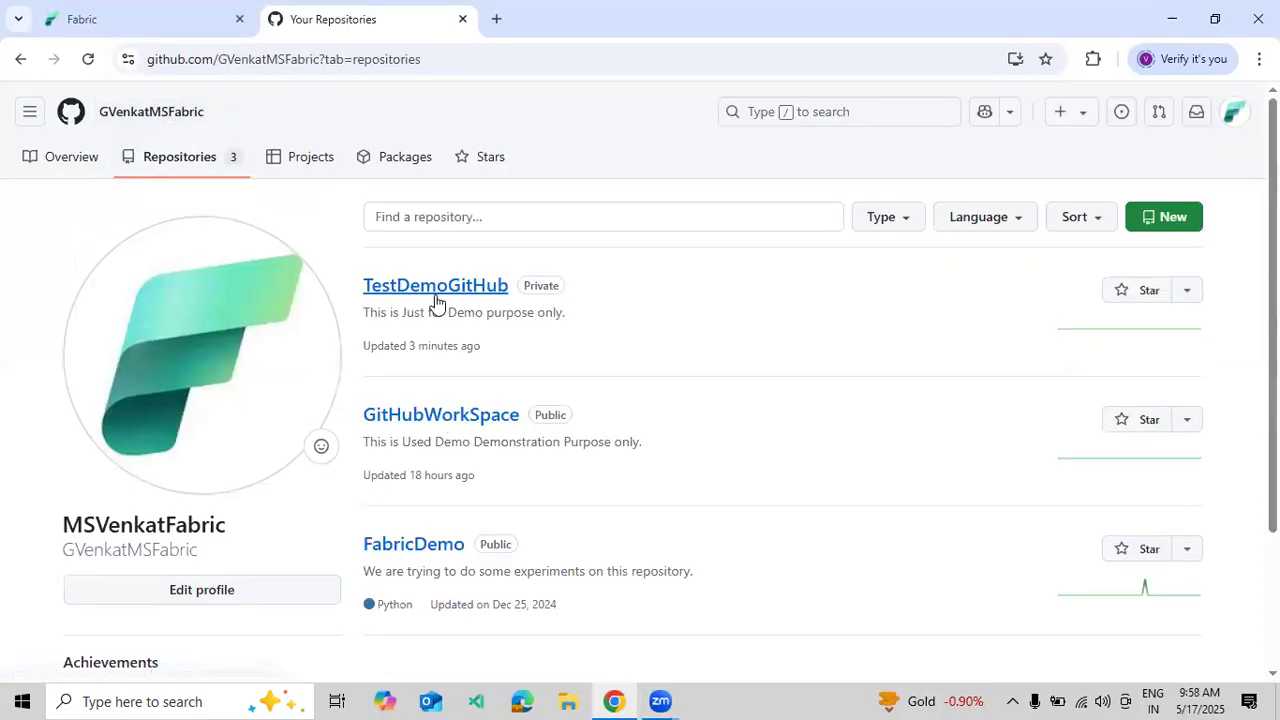
click(437, 289)
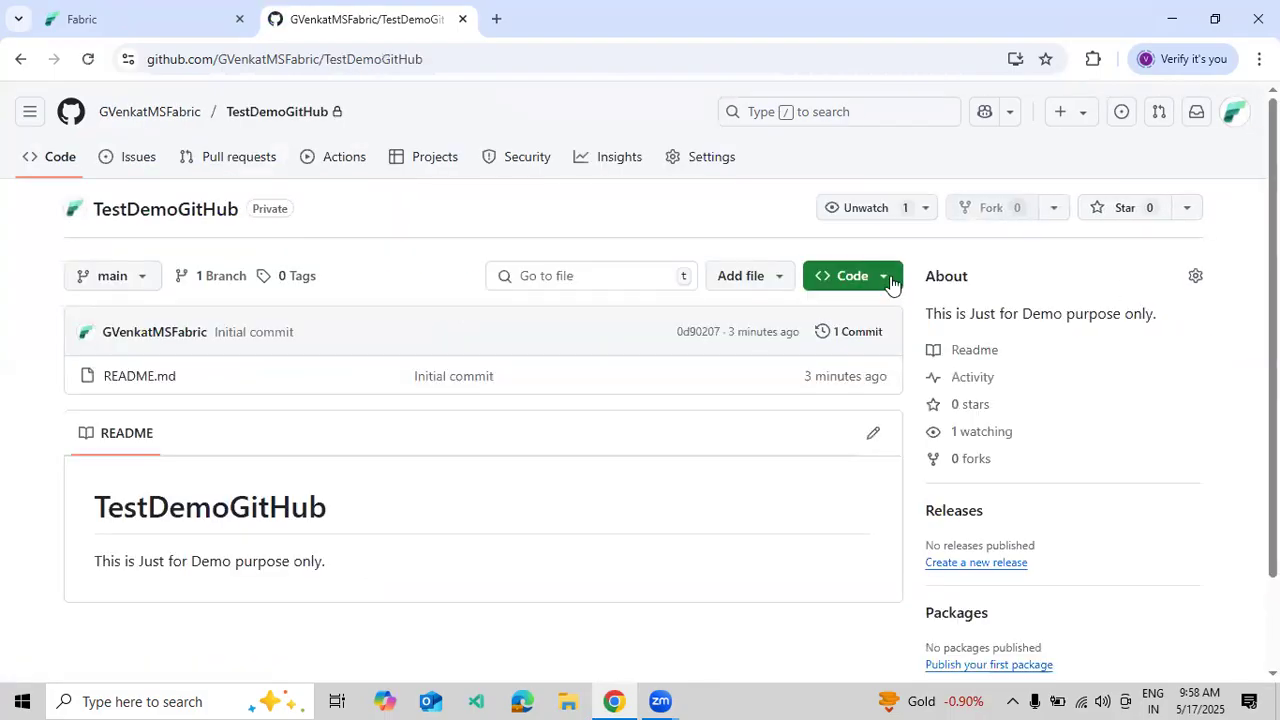
click(886, 281)
click(873, 441)
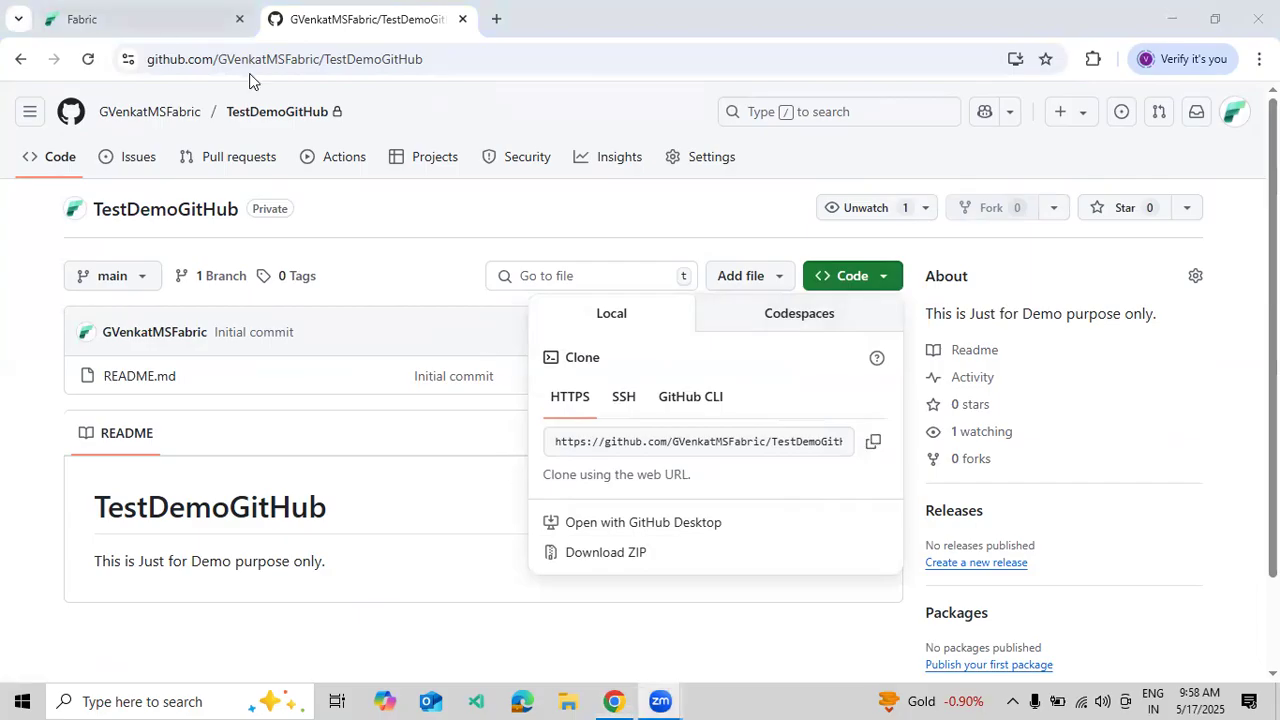
click(188, 20)
- Paste the clone URL as Repository URL, add the account, and dismiss the save-password prompt
key(ctrl+v)
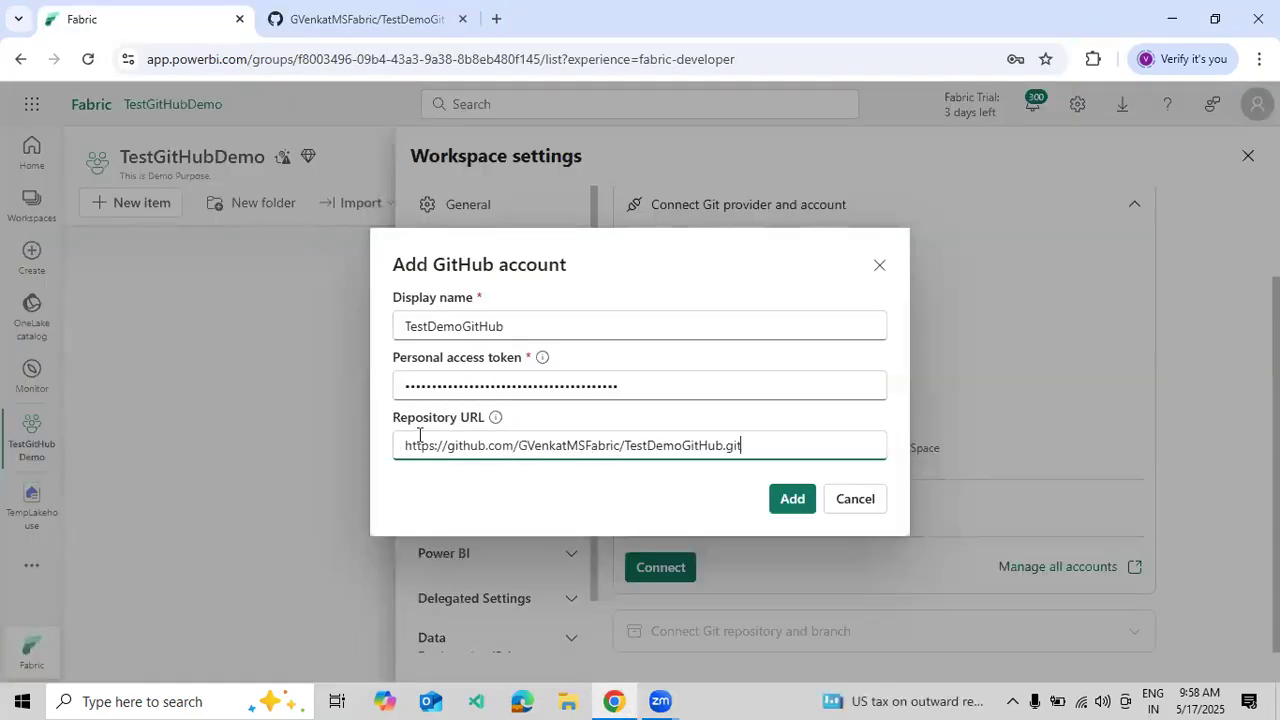
click(474, 493)
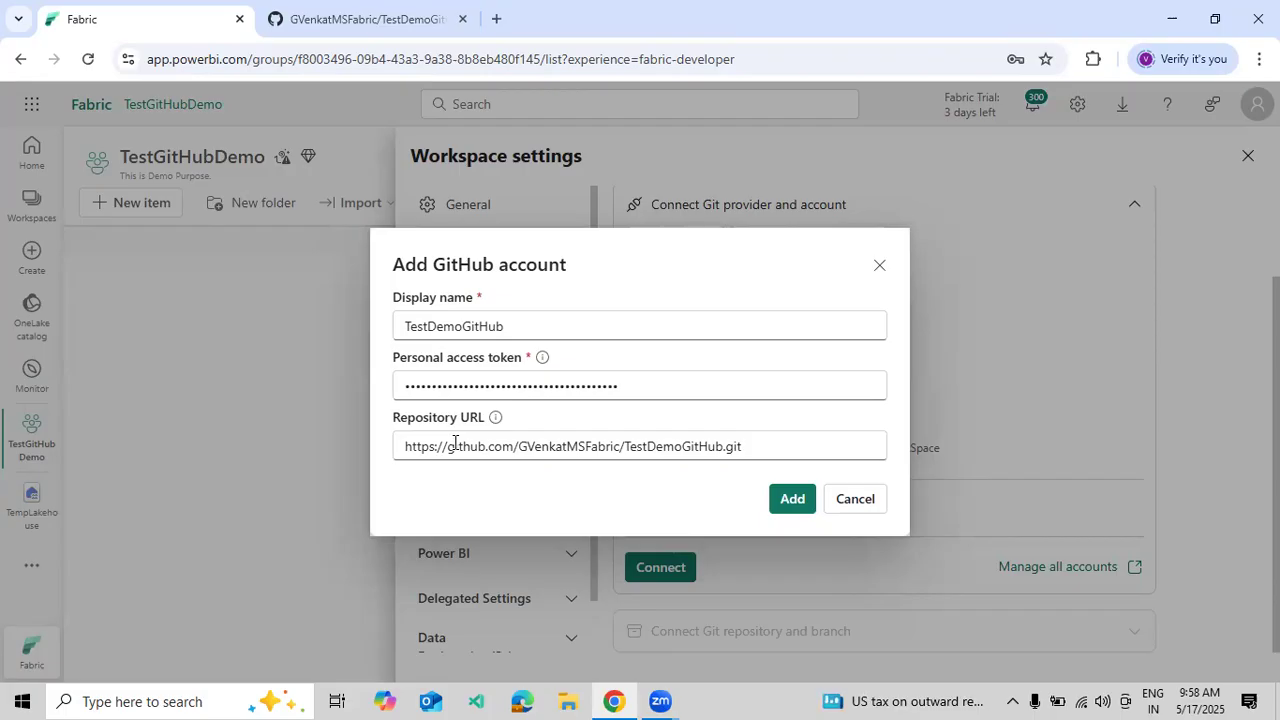
click(790, 499)
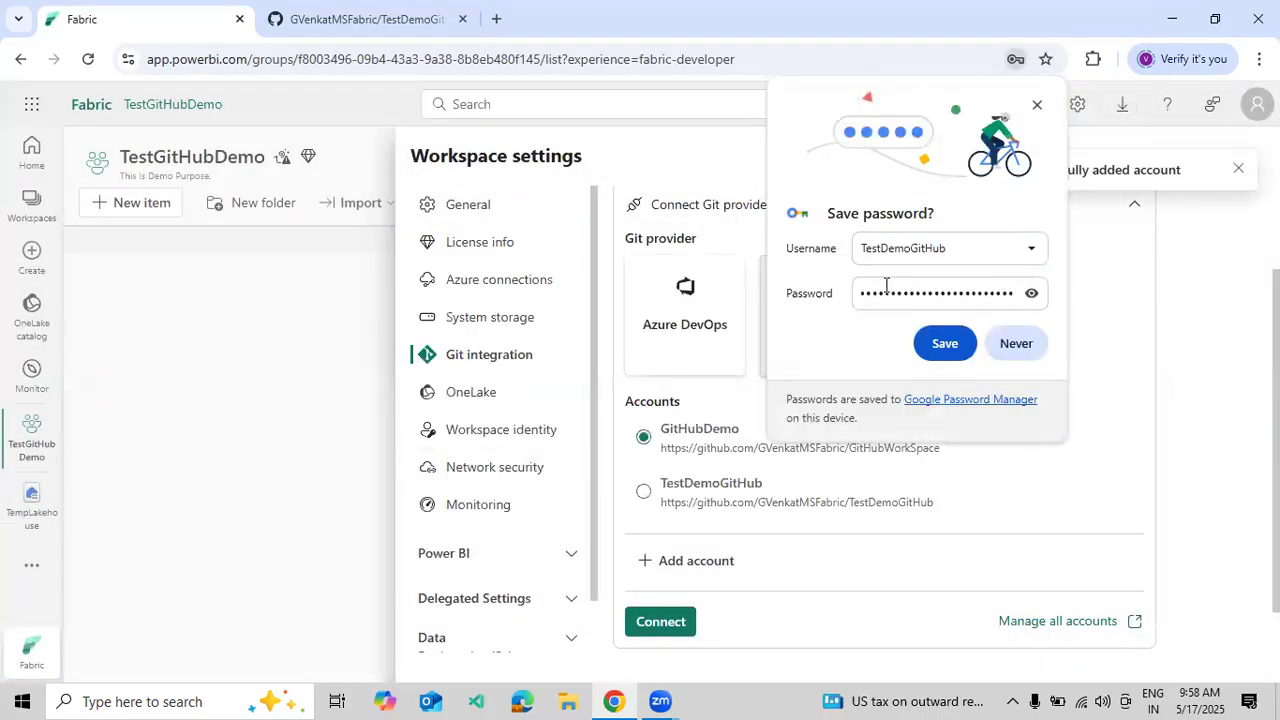
click(1034, 106)
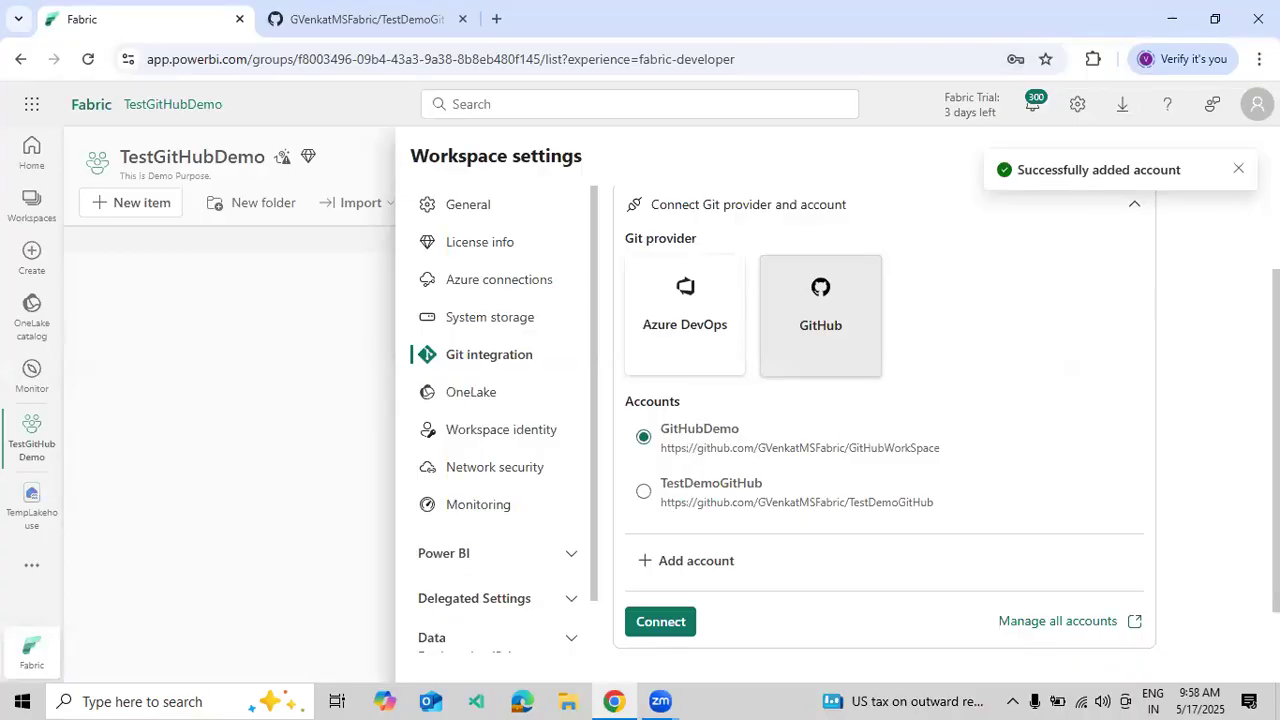
- Connect the workspace with the GitHub account and check the branch list without choosing one
click(1240, 170)
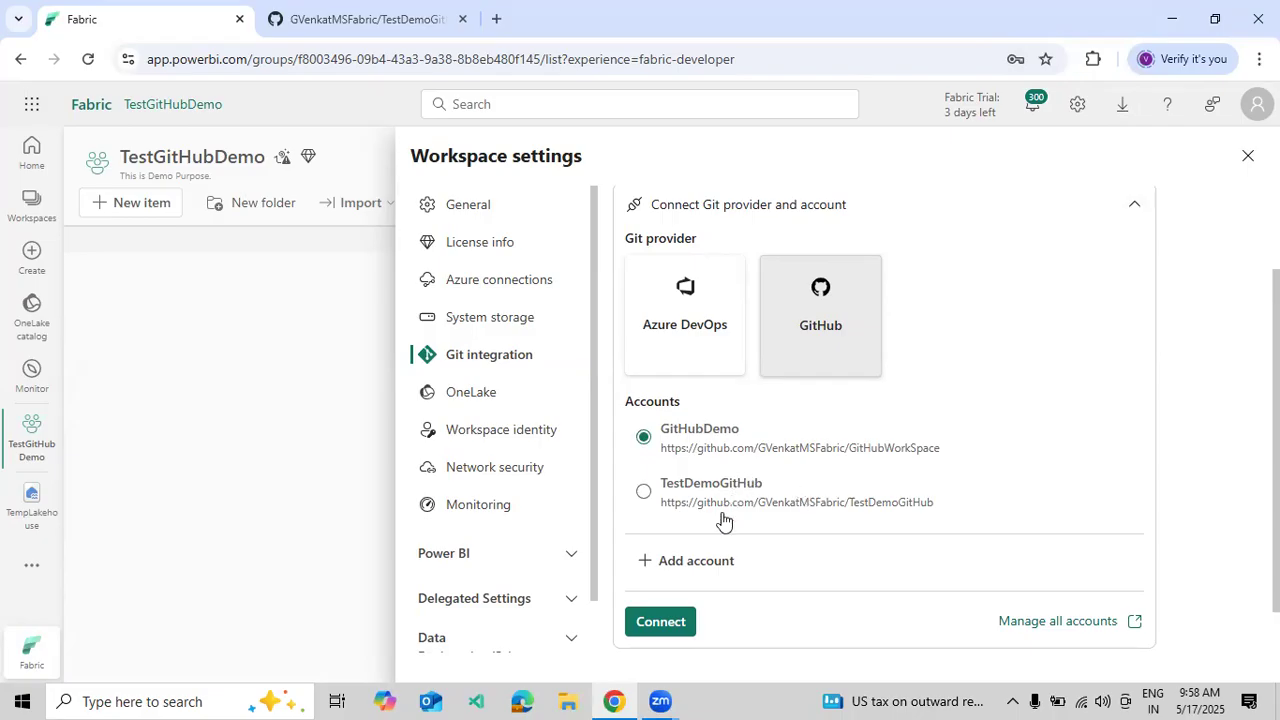
click(660, 621)
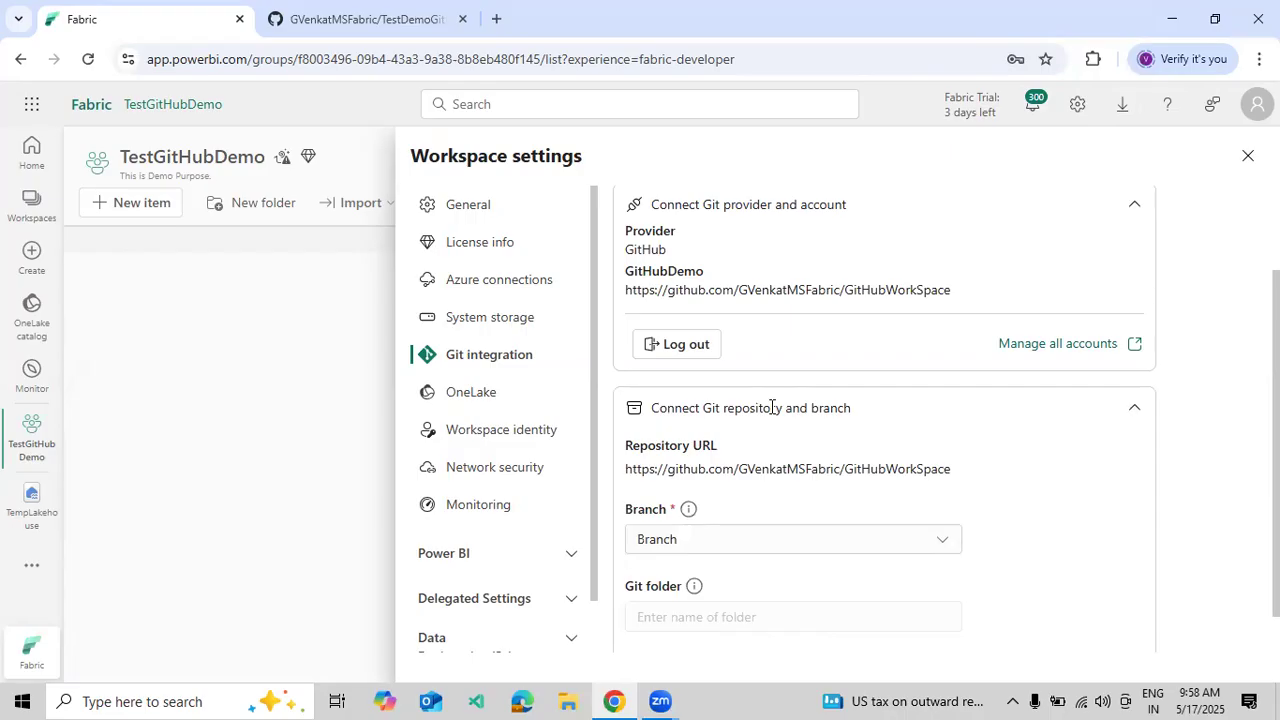
scroll(771, 407, down, 1)
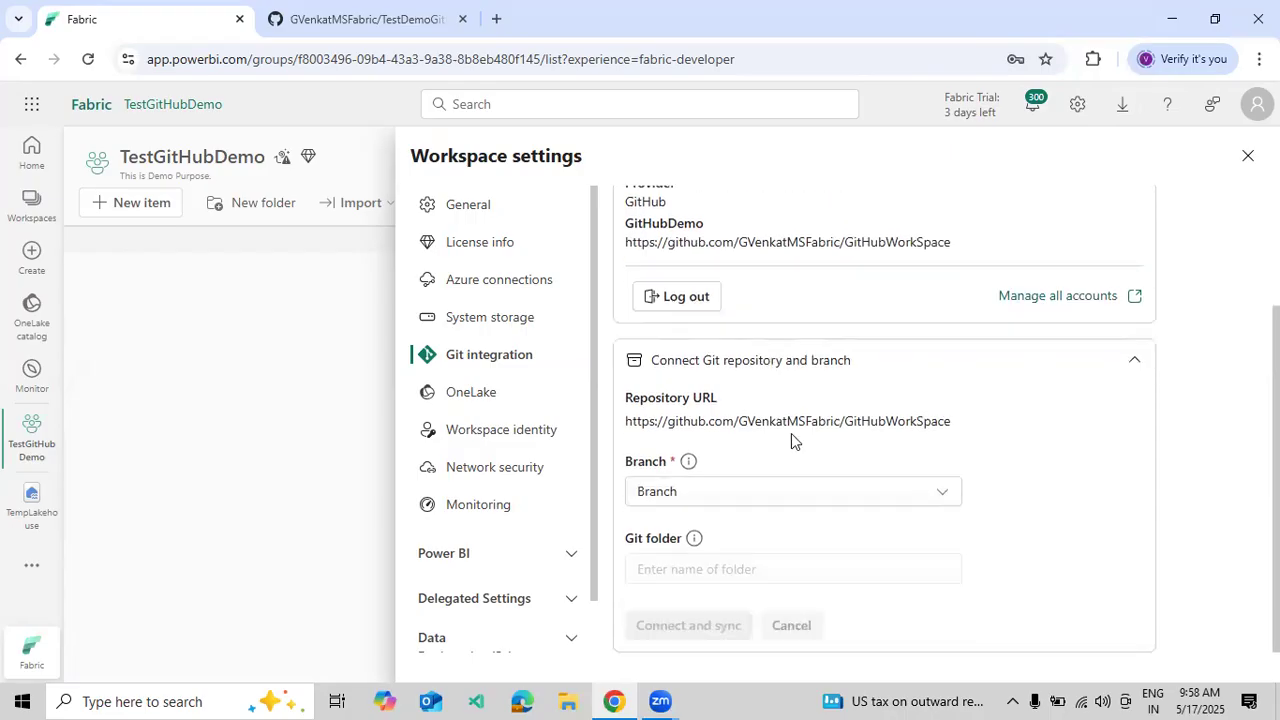
click(849, 497)
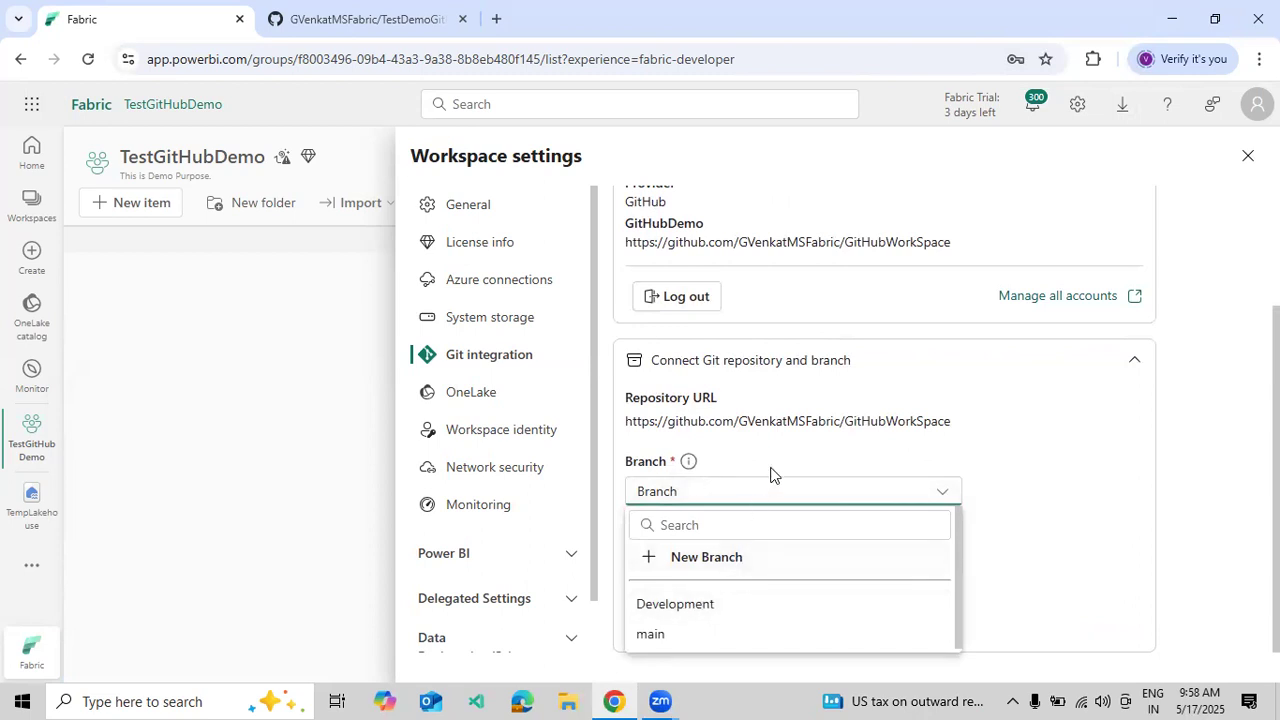
click(1030, 450)
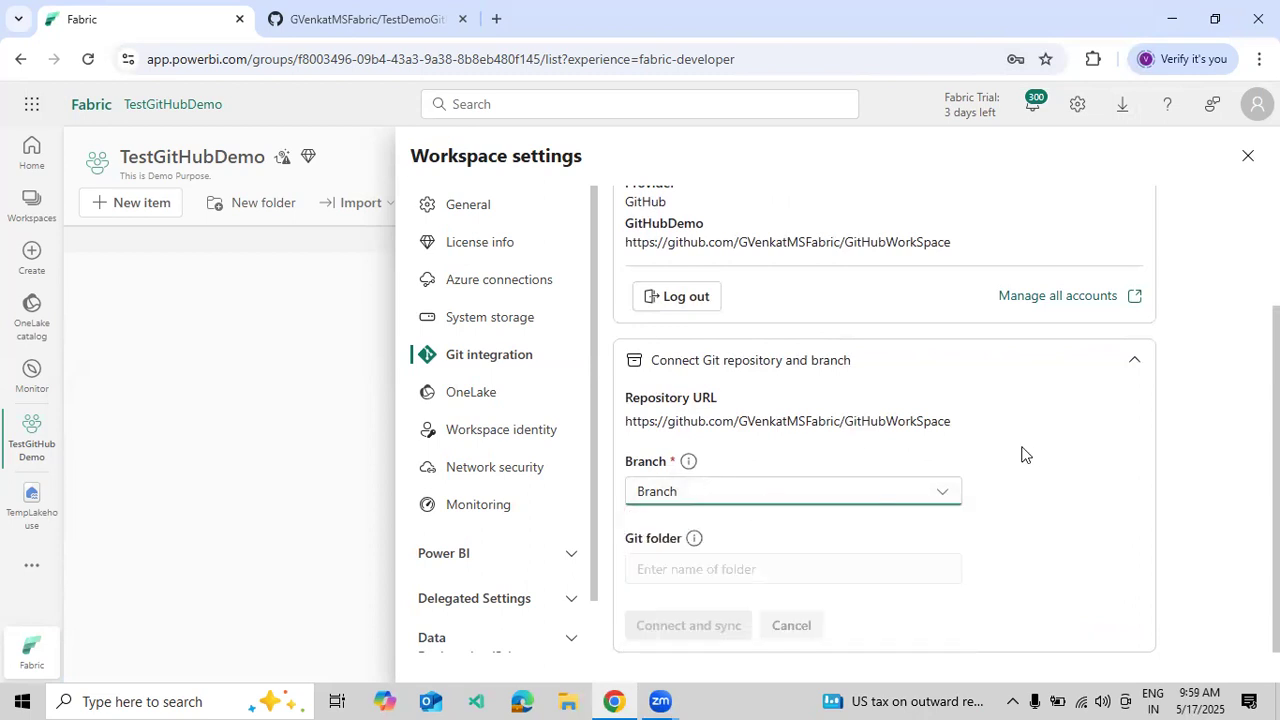
scroll(740, 440, up, 2)
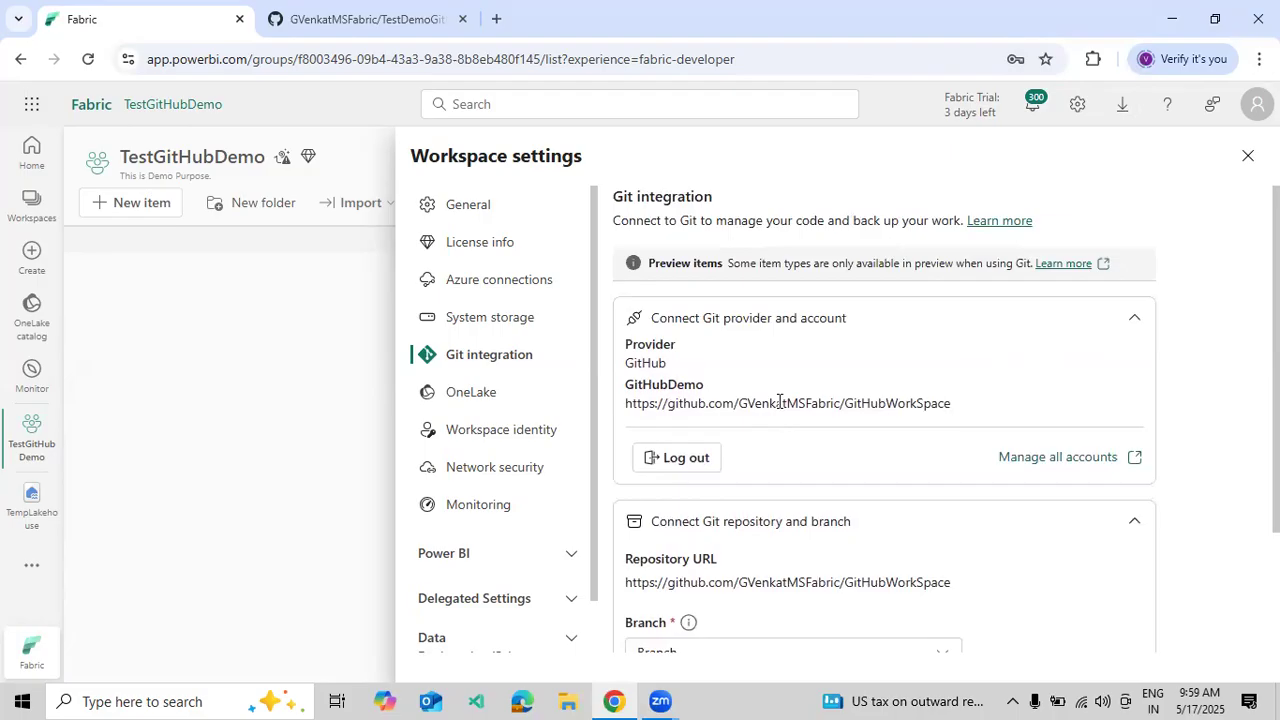
scroll(785, 420, down, 2)
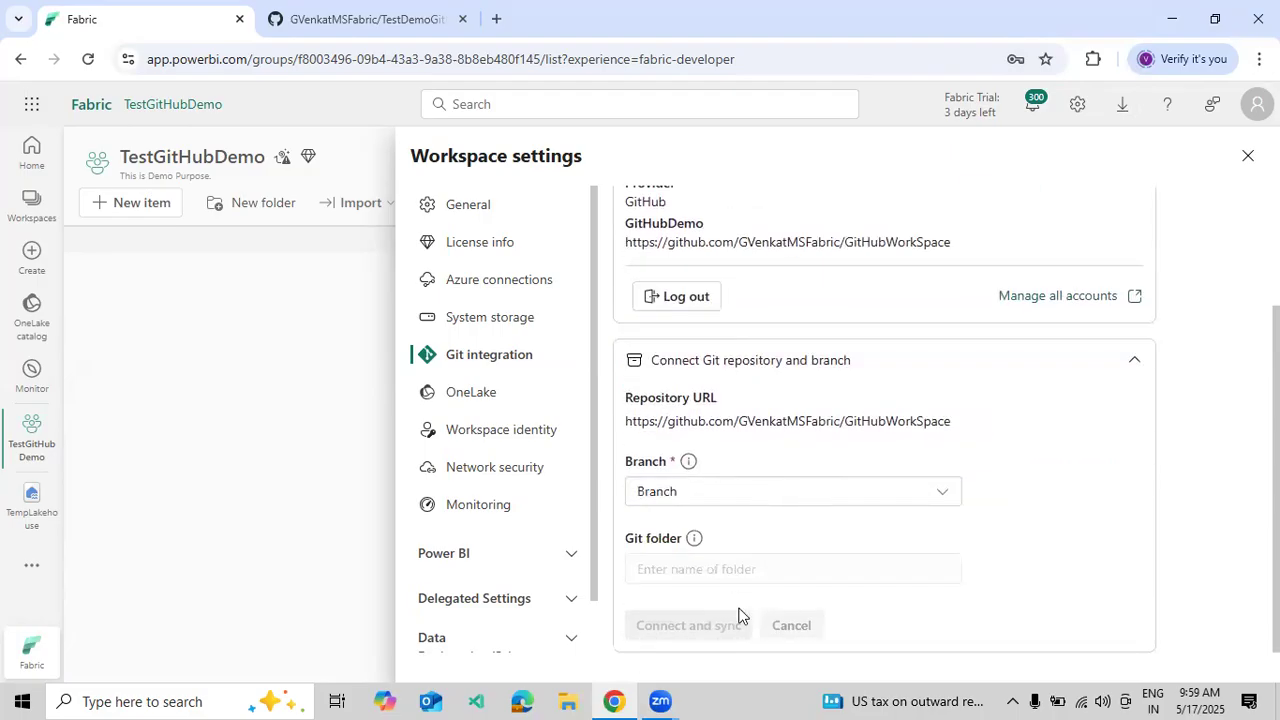
scroll(814, 389, up, 1)
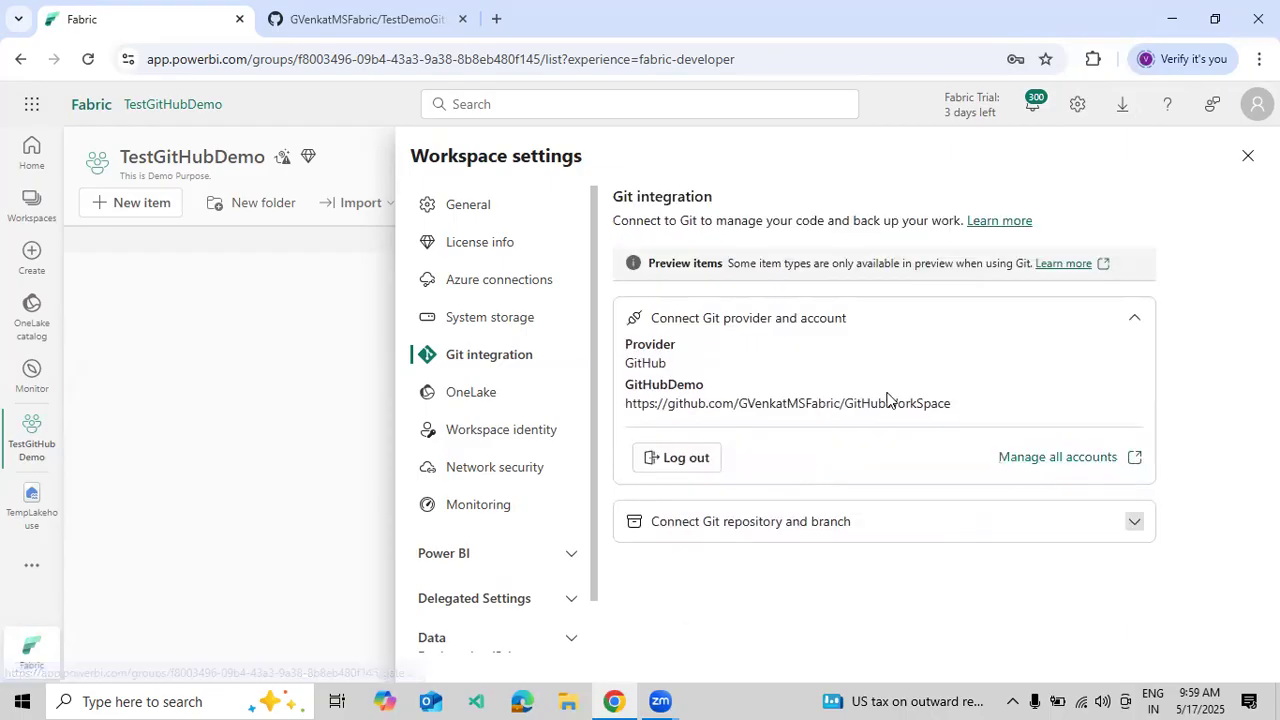
- Review the repository-and-branch settings and the connected GitHubDemo provider account
click(1137, 320)
click(778, 375)
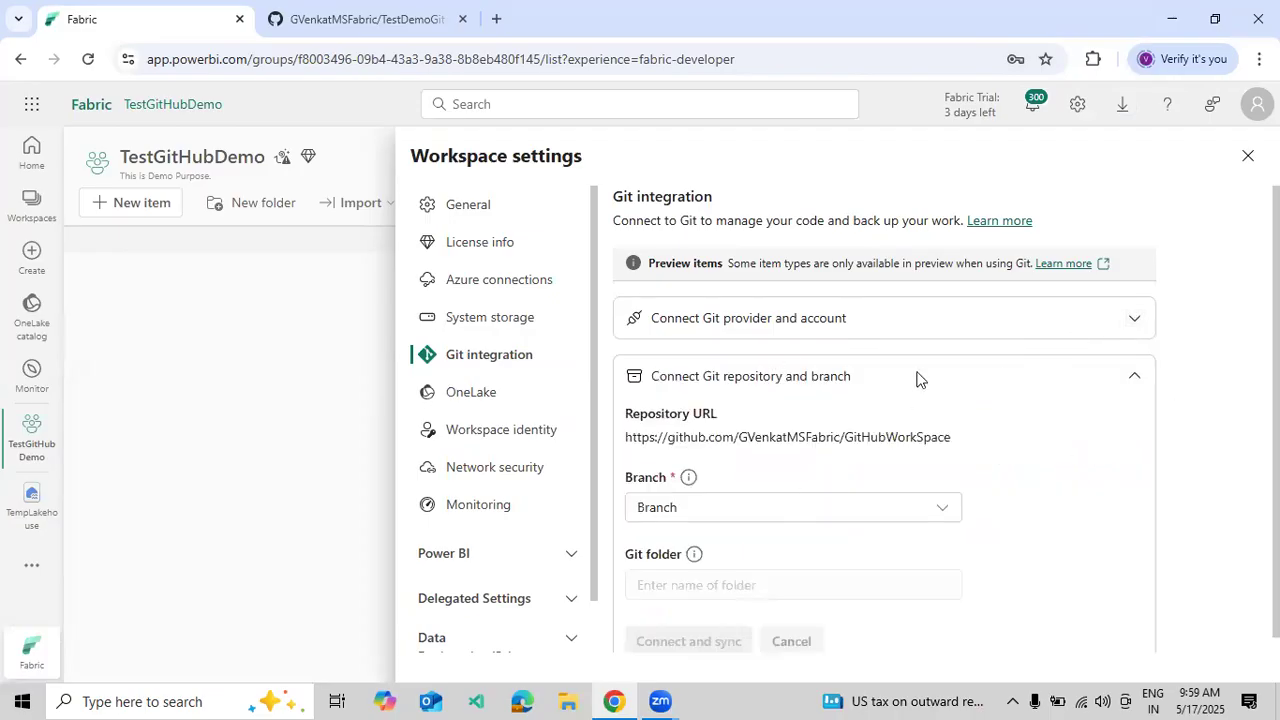
click(808, 510)
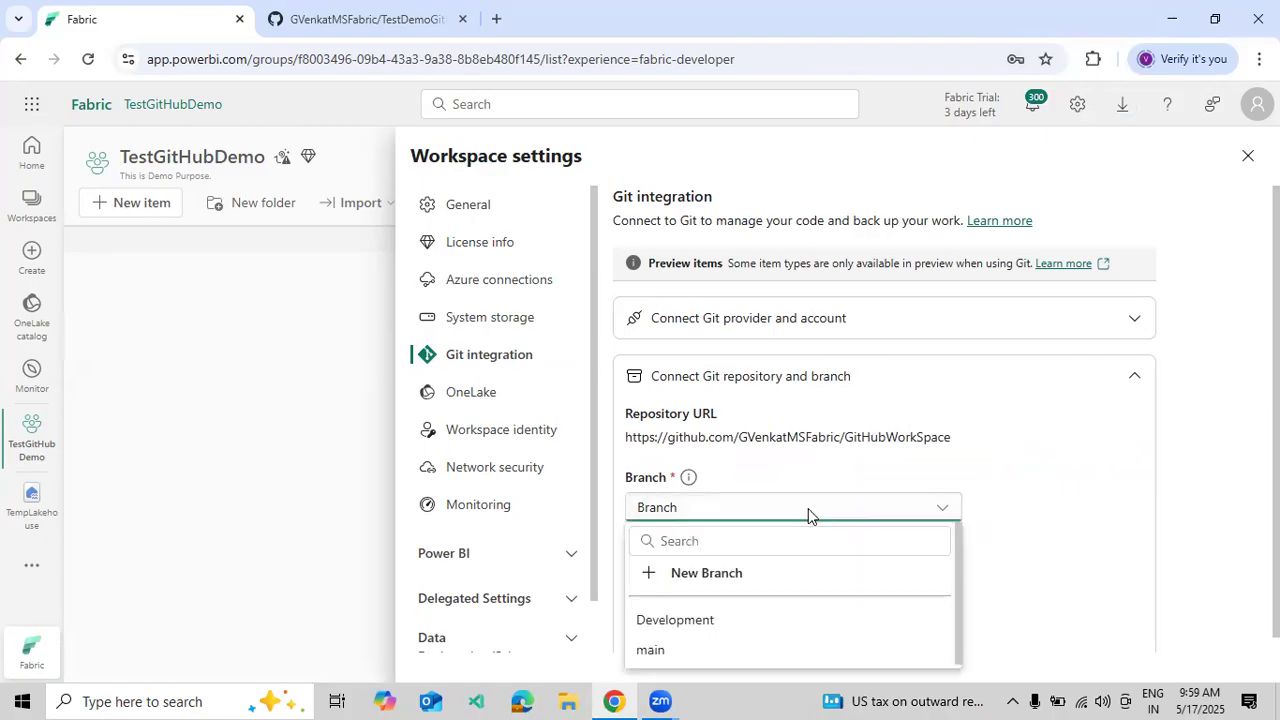
click(989, 486)
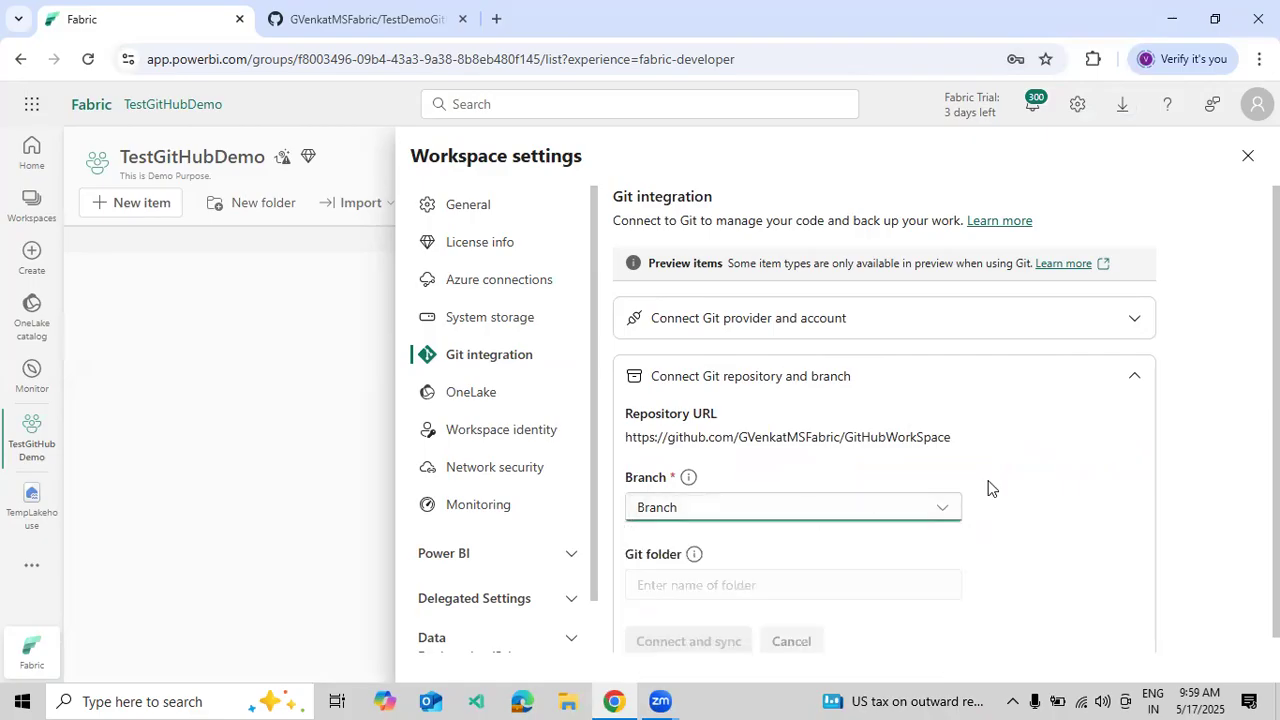
scroll(930, 495, down, 1)
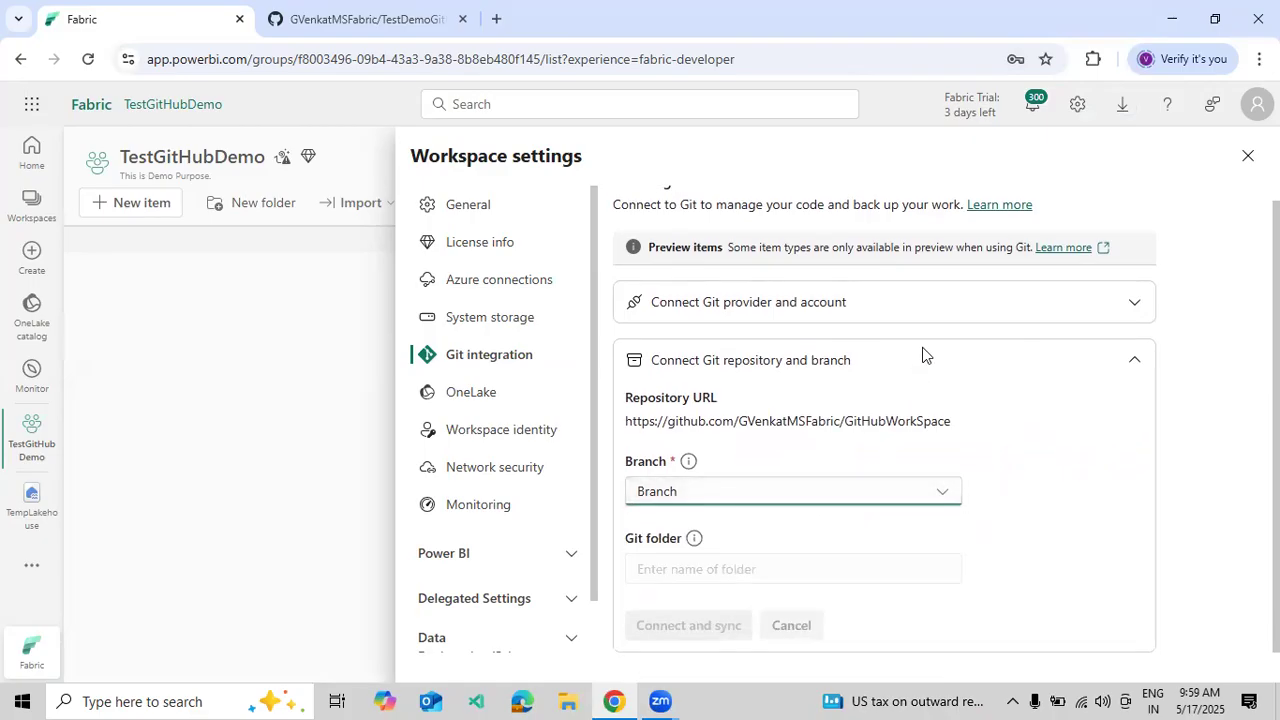
click(899, 317)
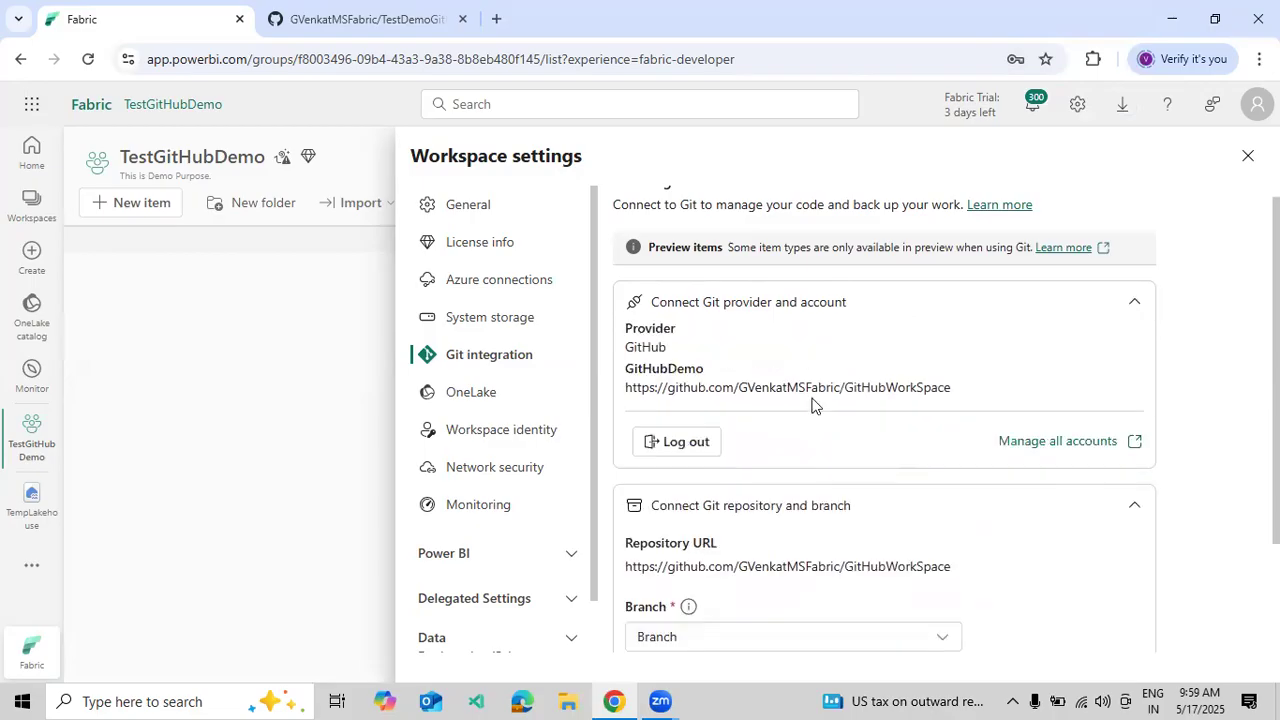
- Log out of GitHubDemo and connect the workspace to the TestDemoGitHub account
click(692, 448)
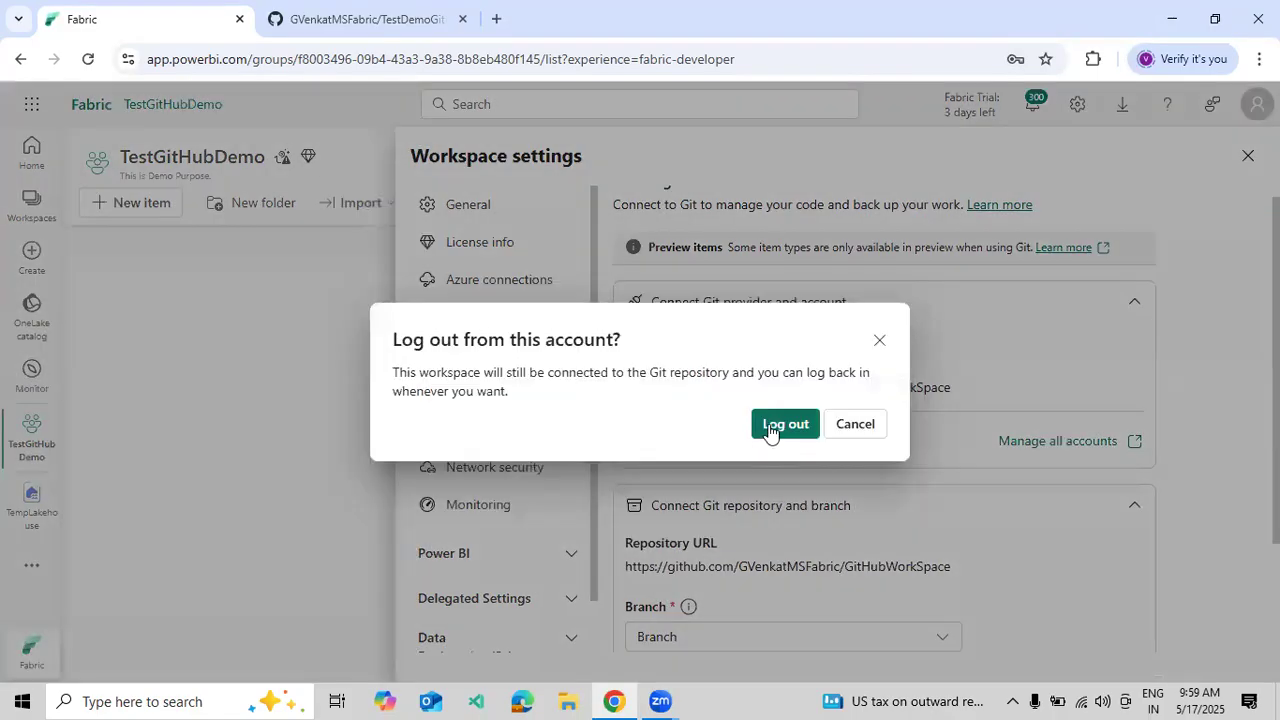
click(773, 427)
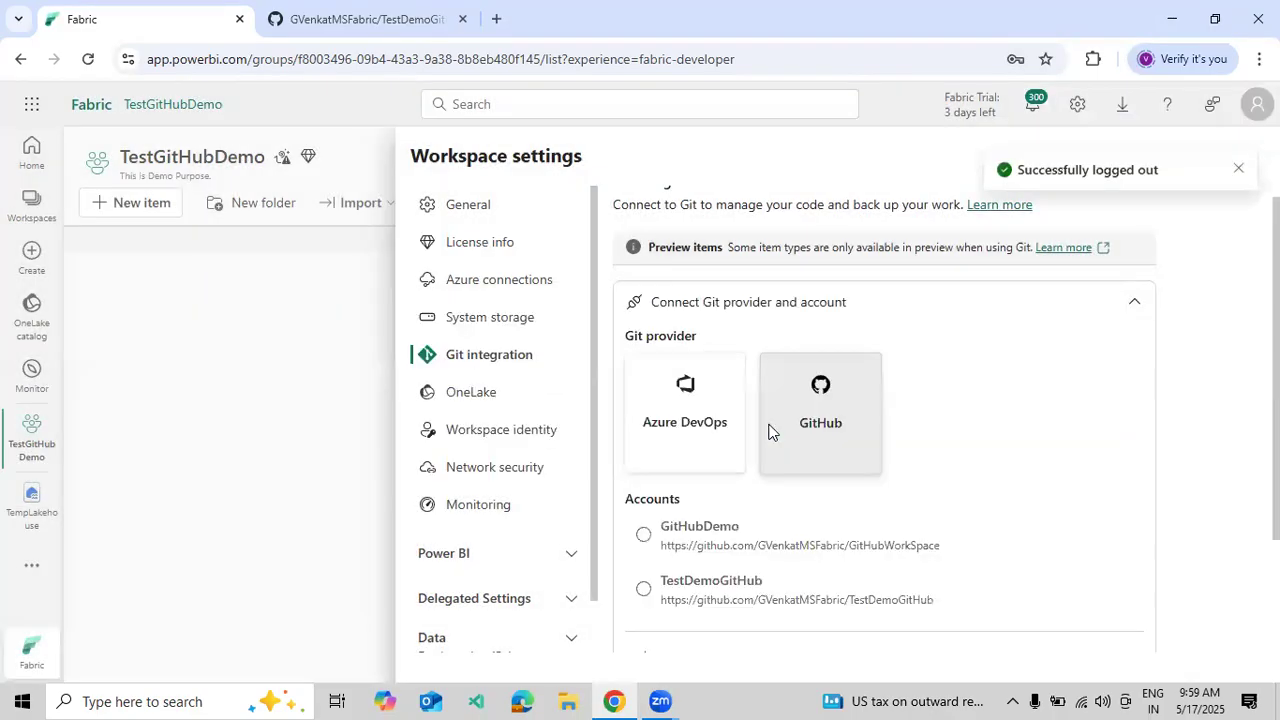
click(645, 535)
scroll(710, 525, down, 2)
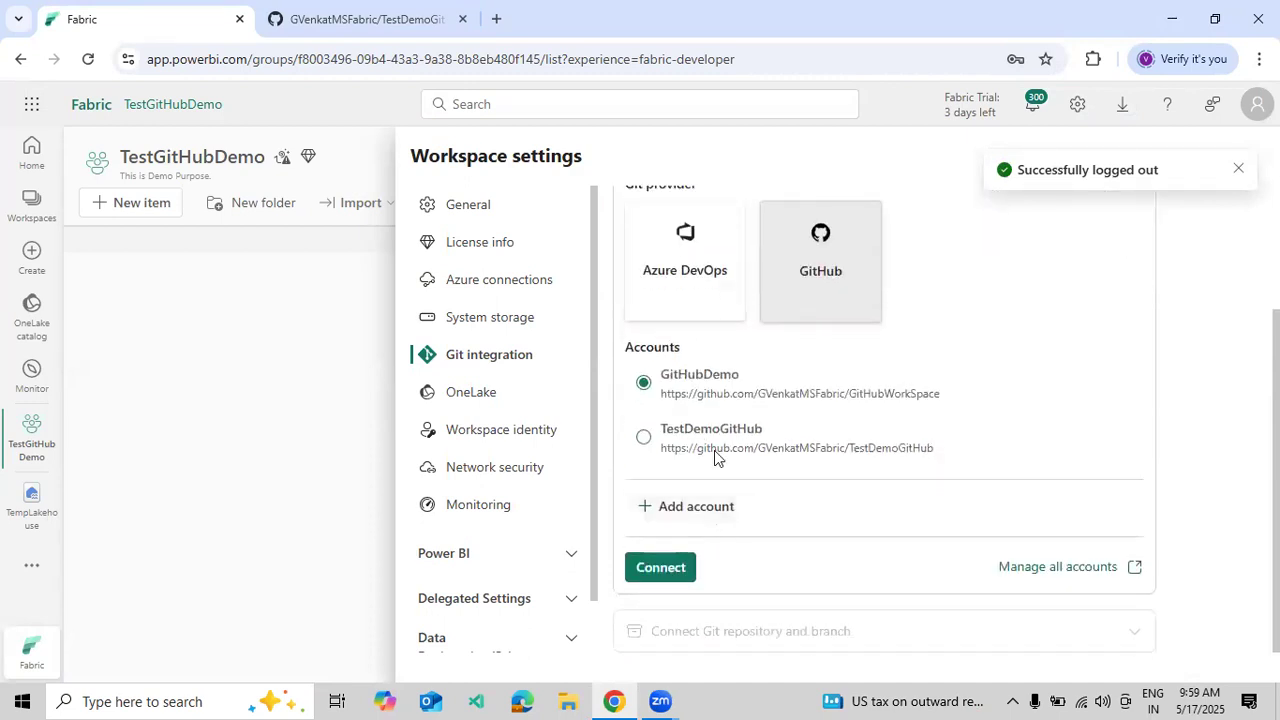
click(677, 442)
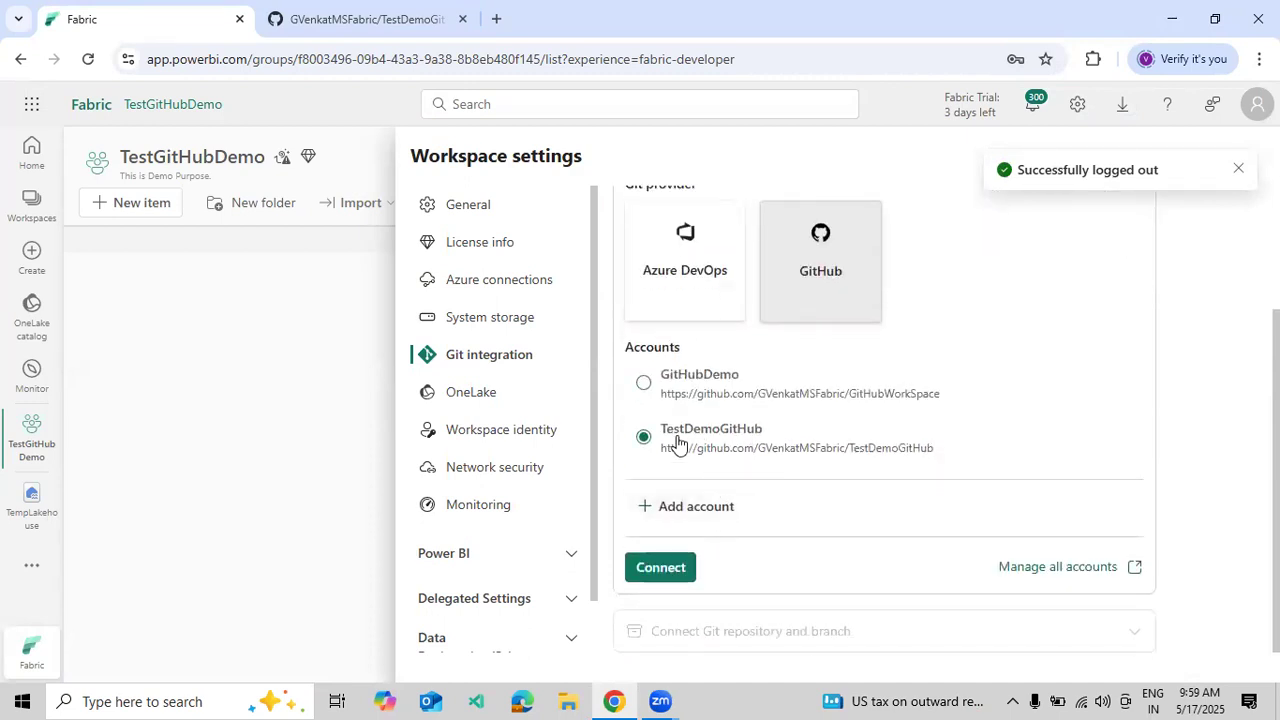
click(668, 568)
- Open the Branch list, then view the TestDemoGitHub repository on GitHub
scroll(769, 517, down, 3)
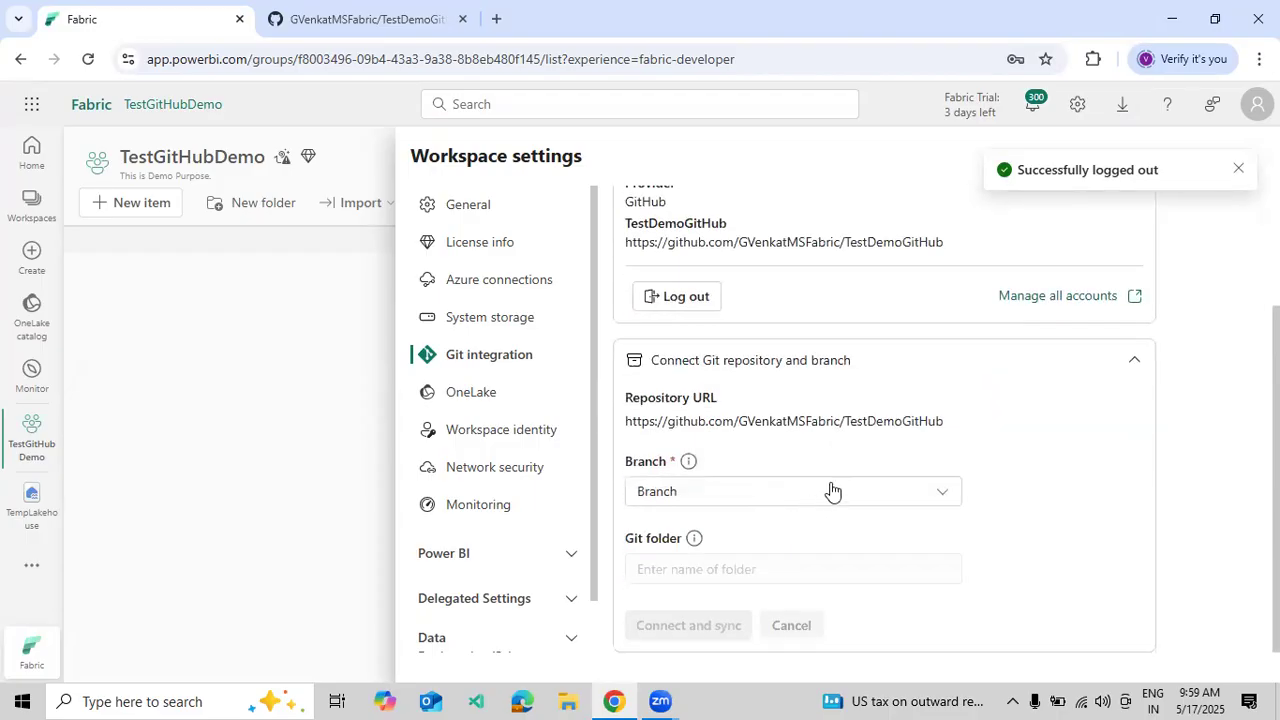
click(832, 484)
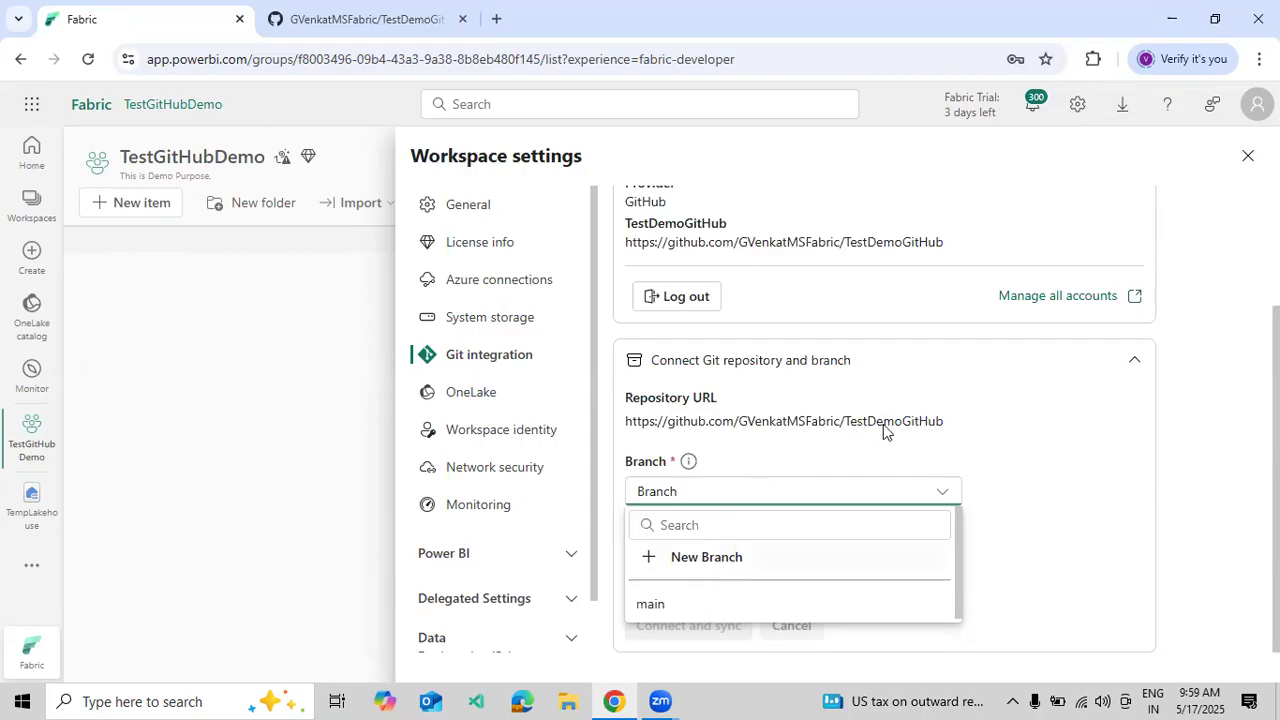
click(349, 22)
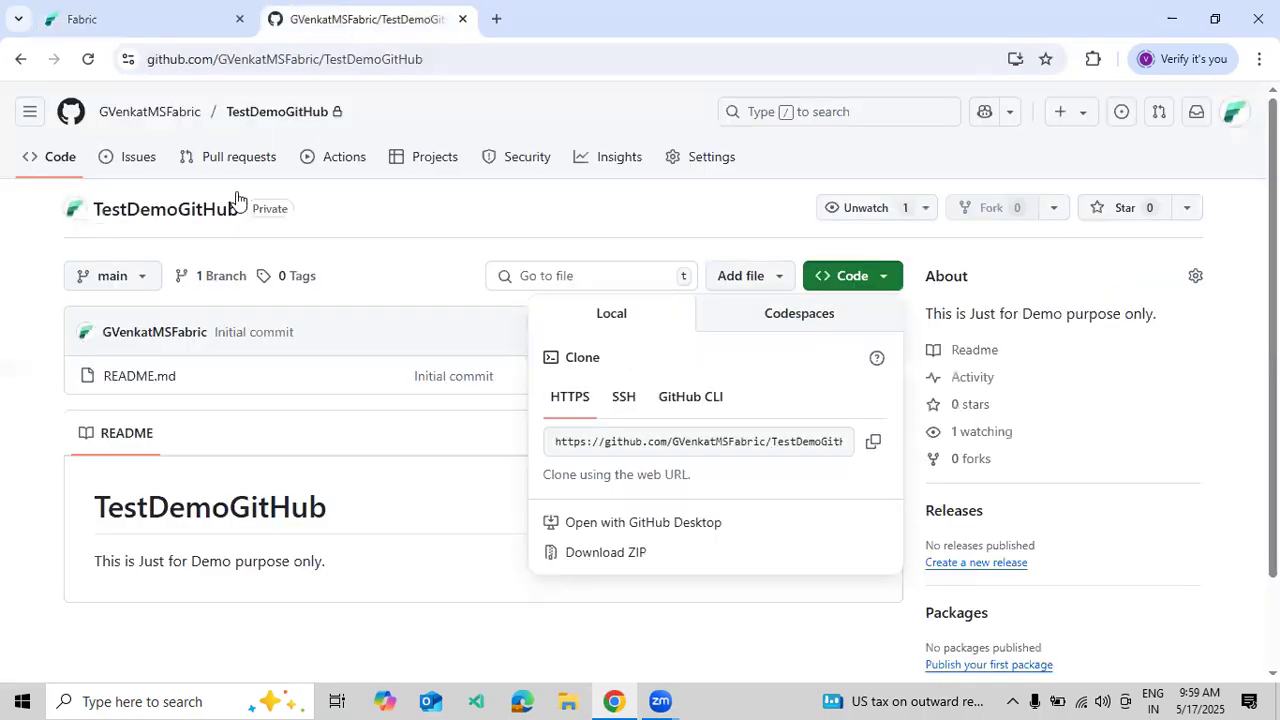
- Return to Fabric's Git settings, where main is TestDemoGitHub's only branch
click(120, 19)
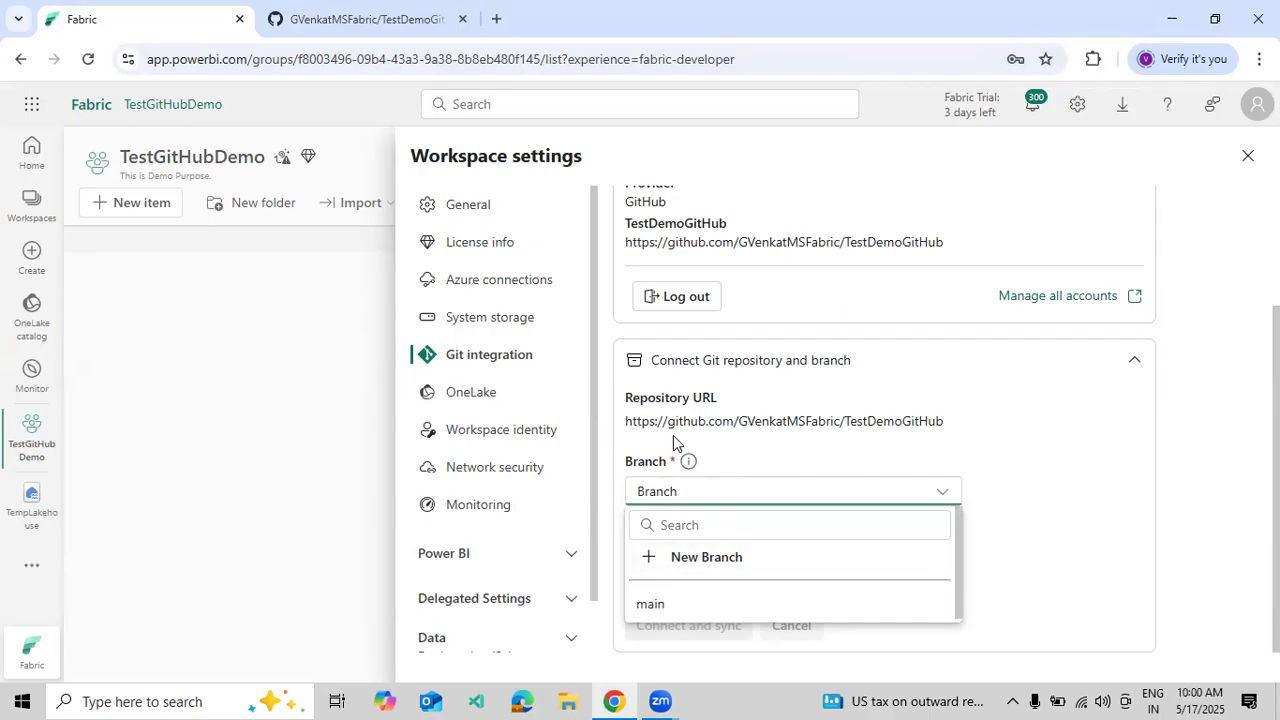
- Create a new branch named Development from main and select it for the workspace
click(700, 560)
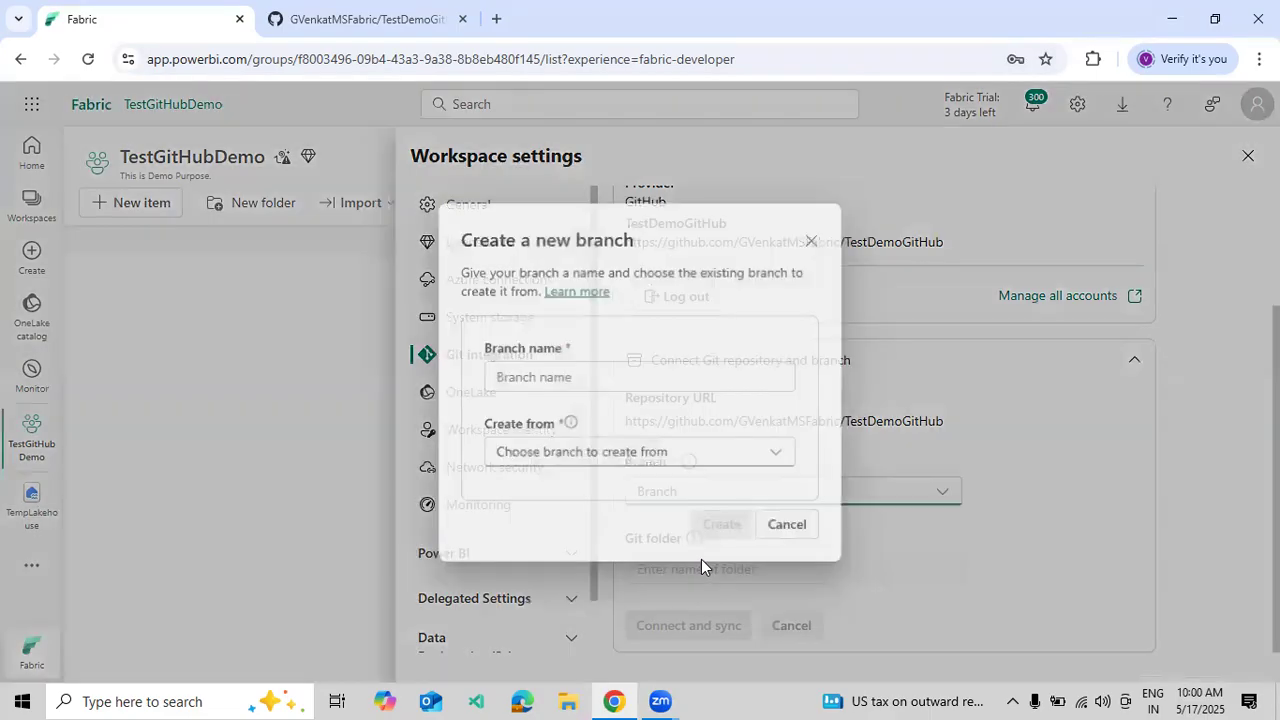
click(618, 378)
text(Development)
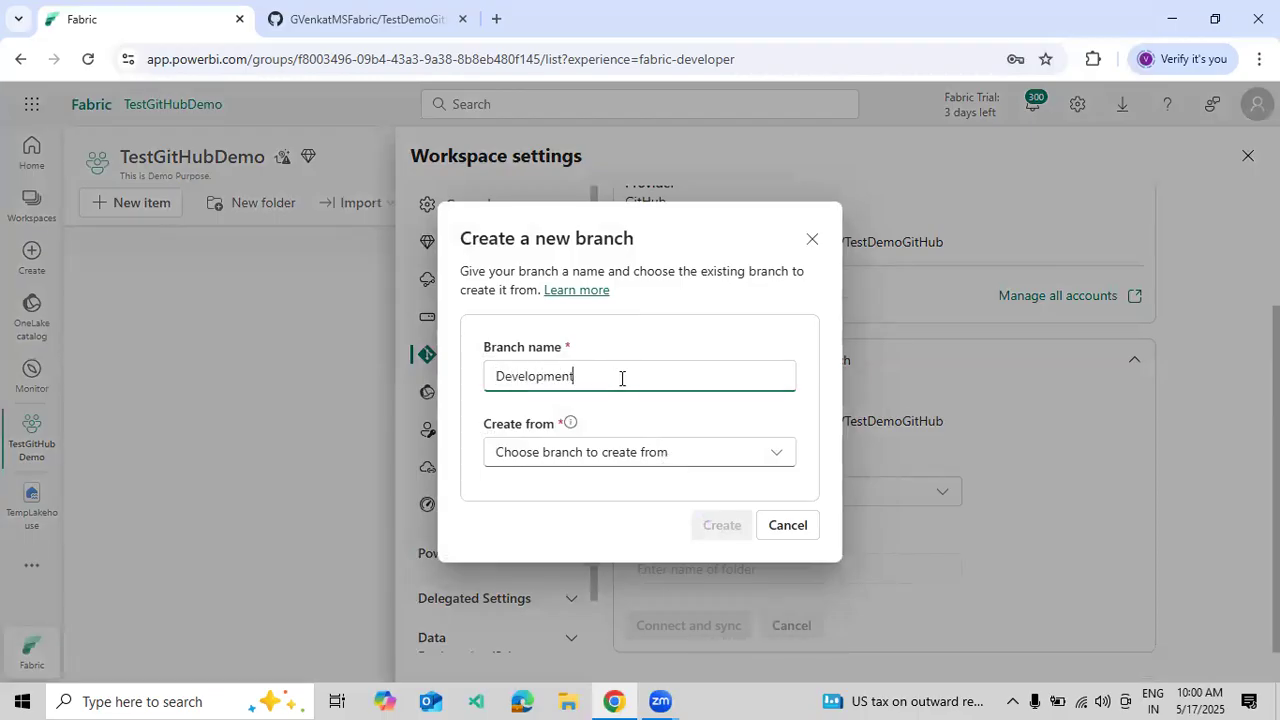
click(554, 454)
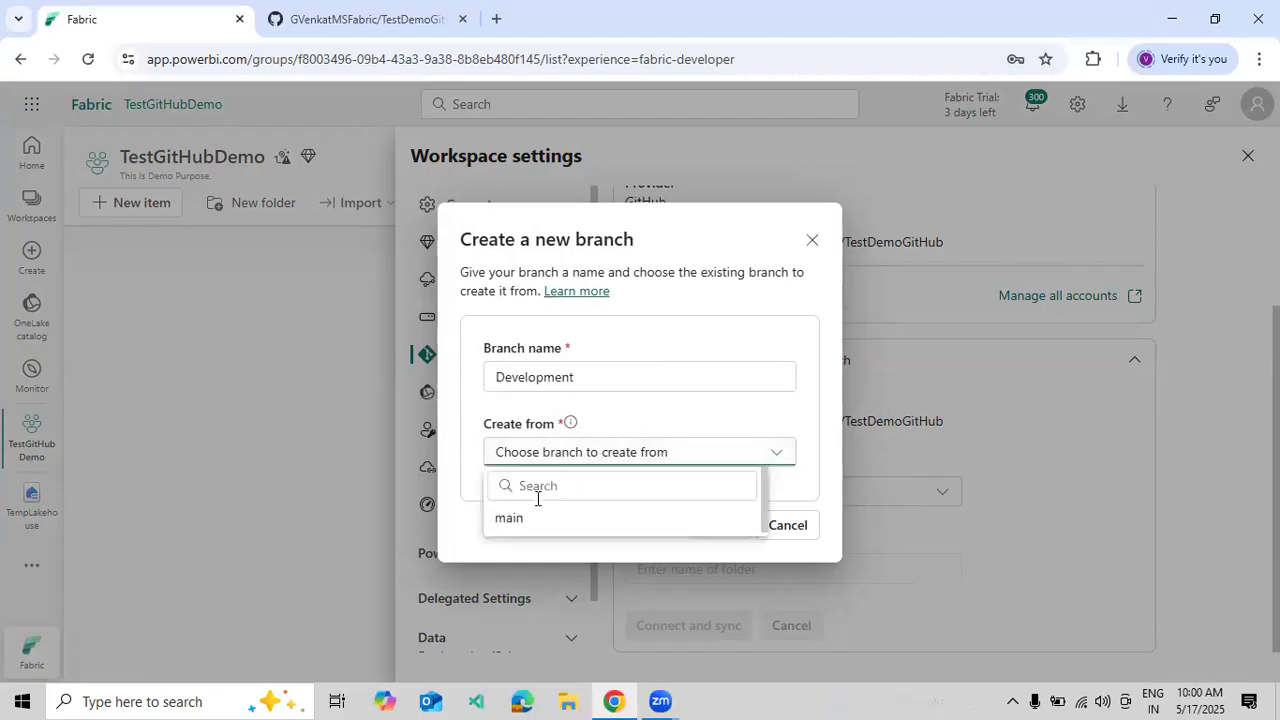
click(531, 522)
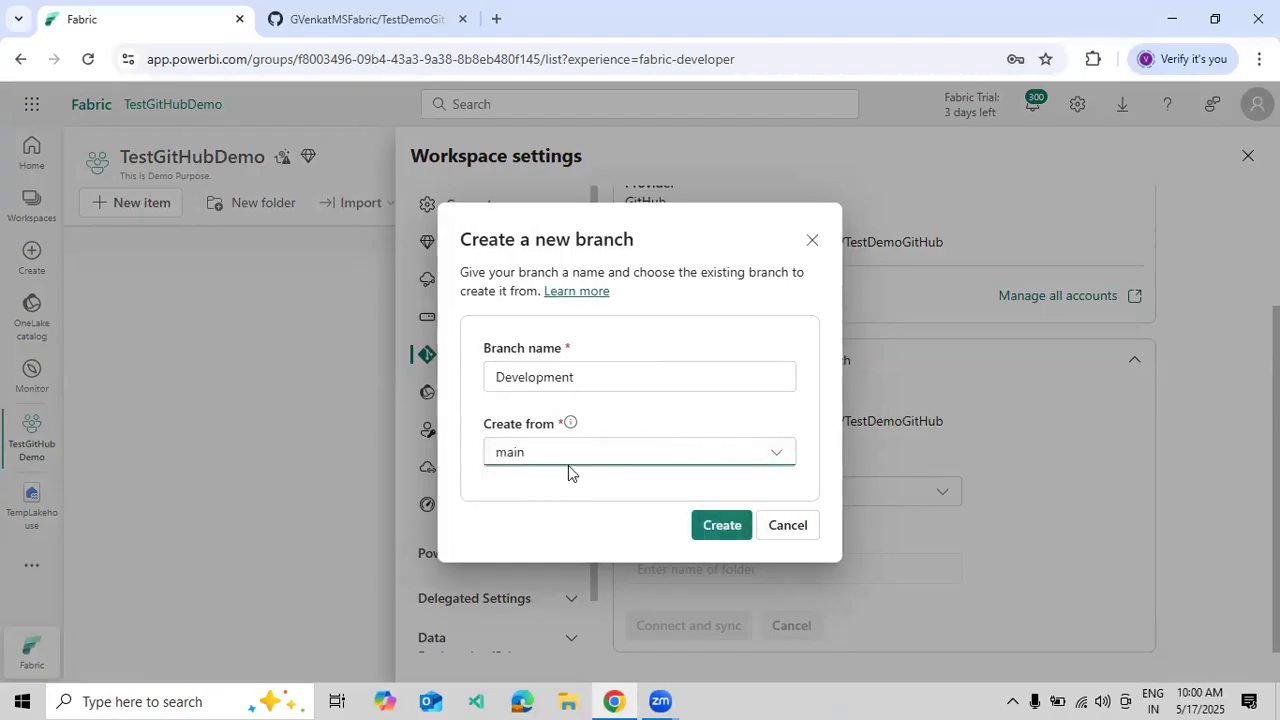
click(715, 530)
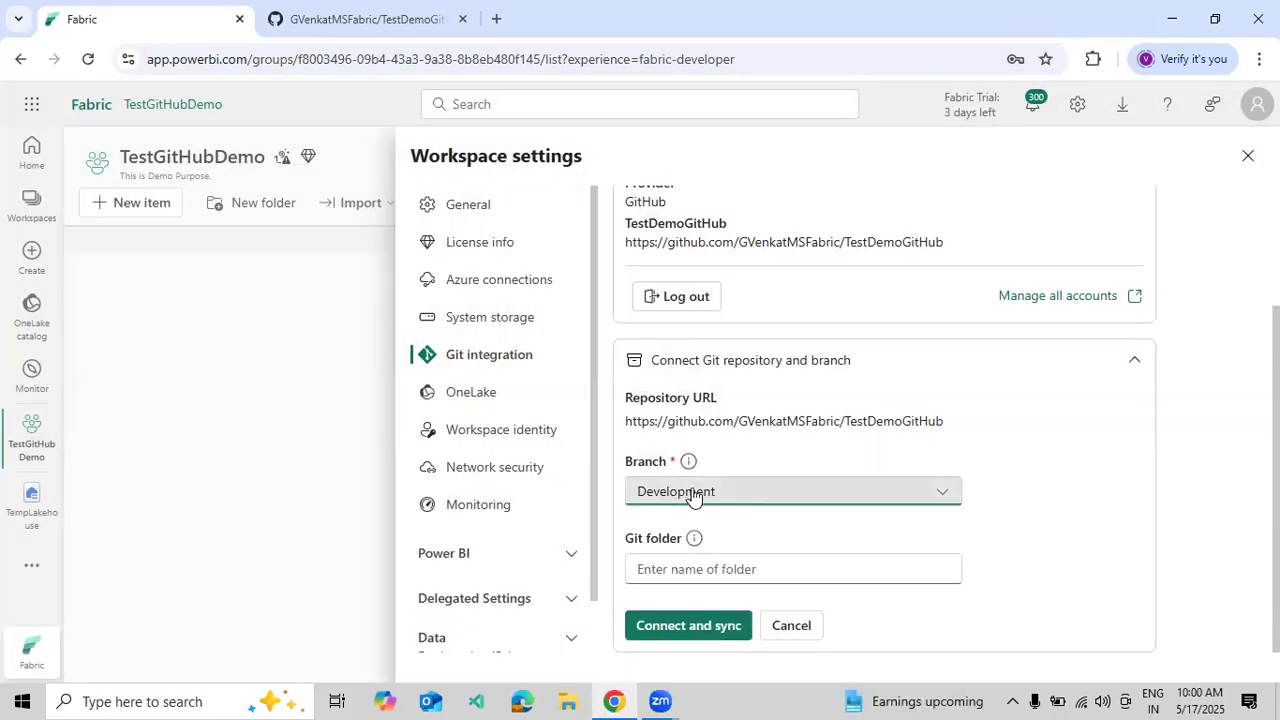
click(708, 566)
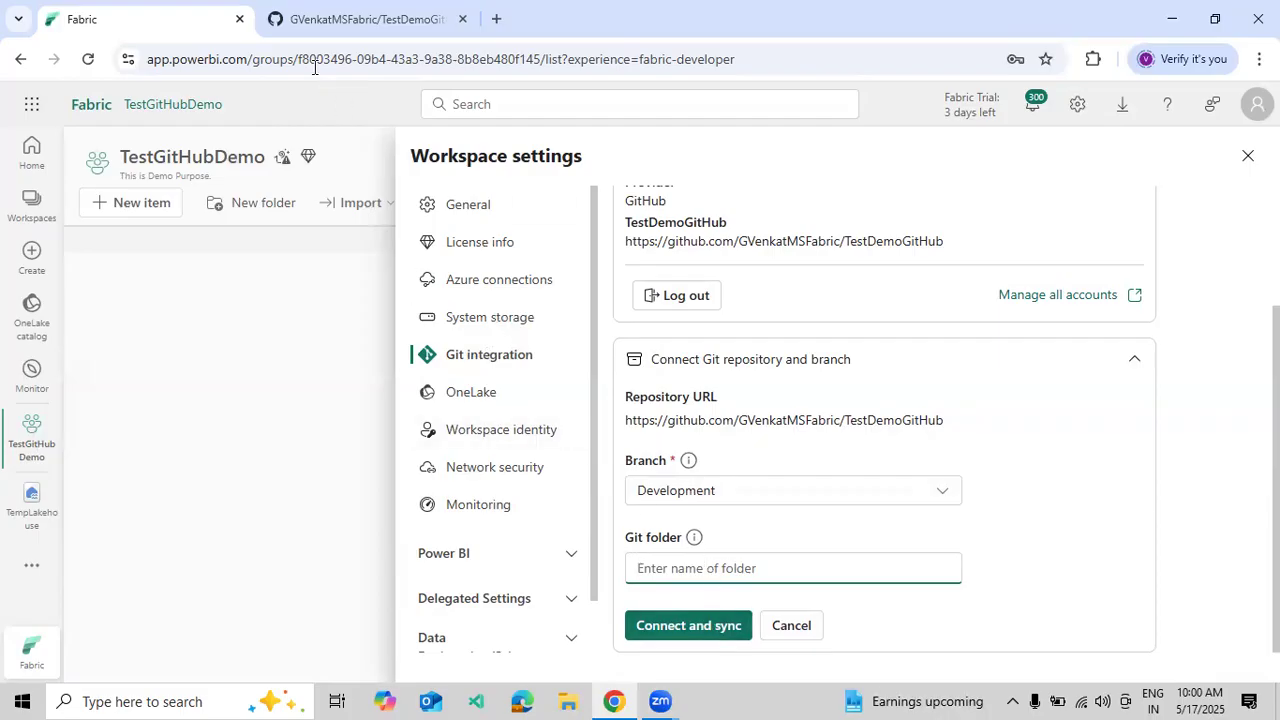
- Reload TestDemoGitHub on GitHub and open the new Development branch, then return to Fabric
click(302, 30)
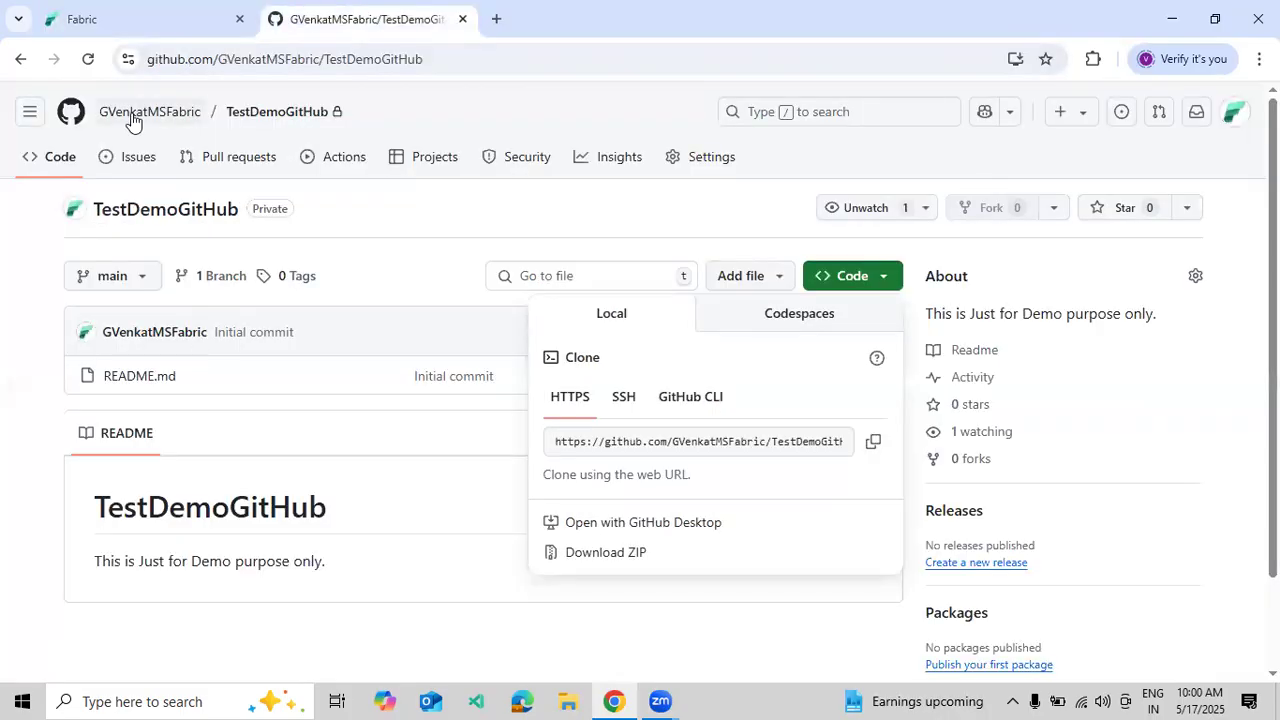
click(92, 60)
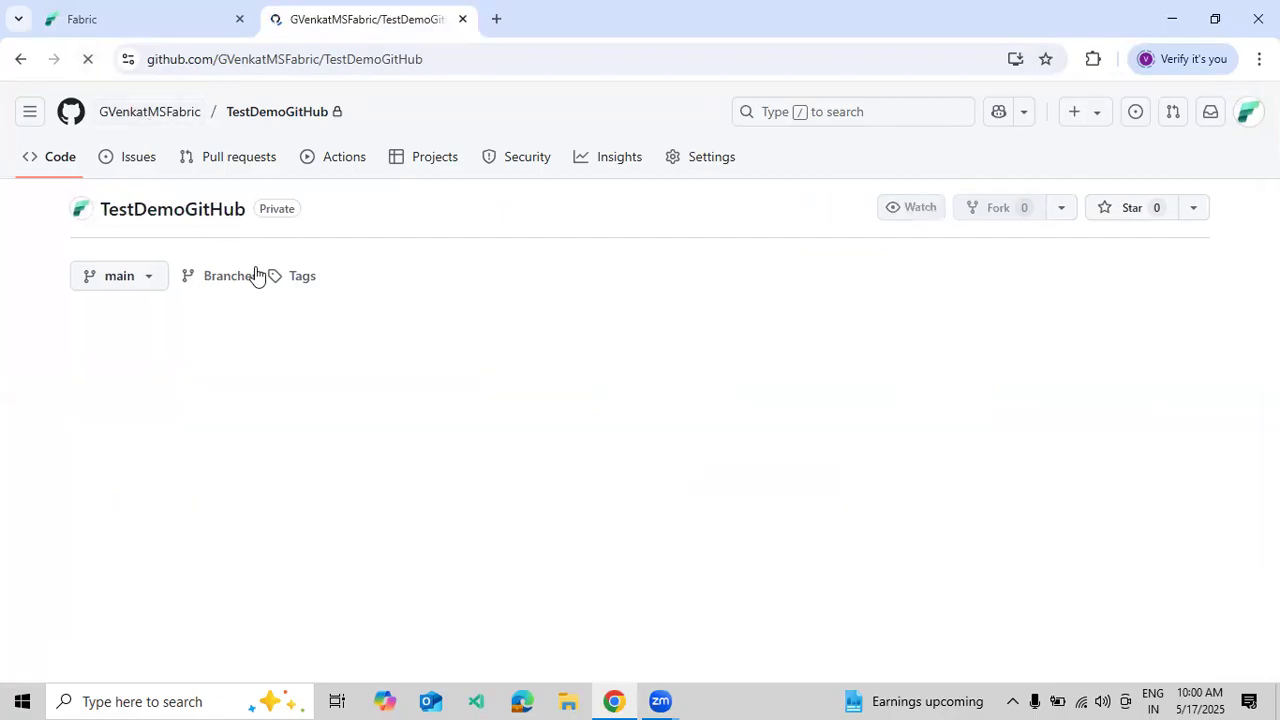
click(134, 281)
click(128, 466)
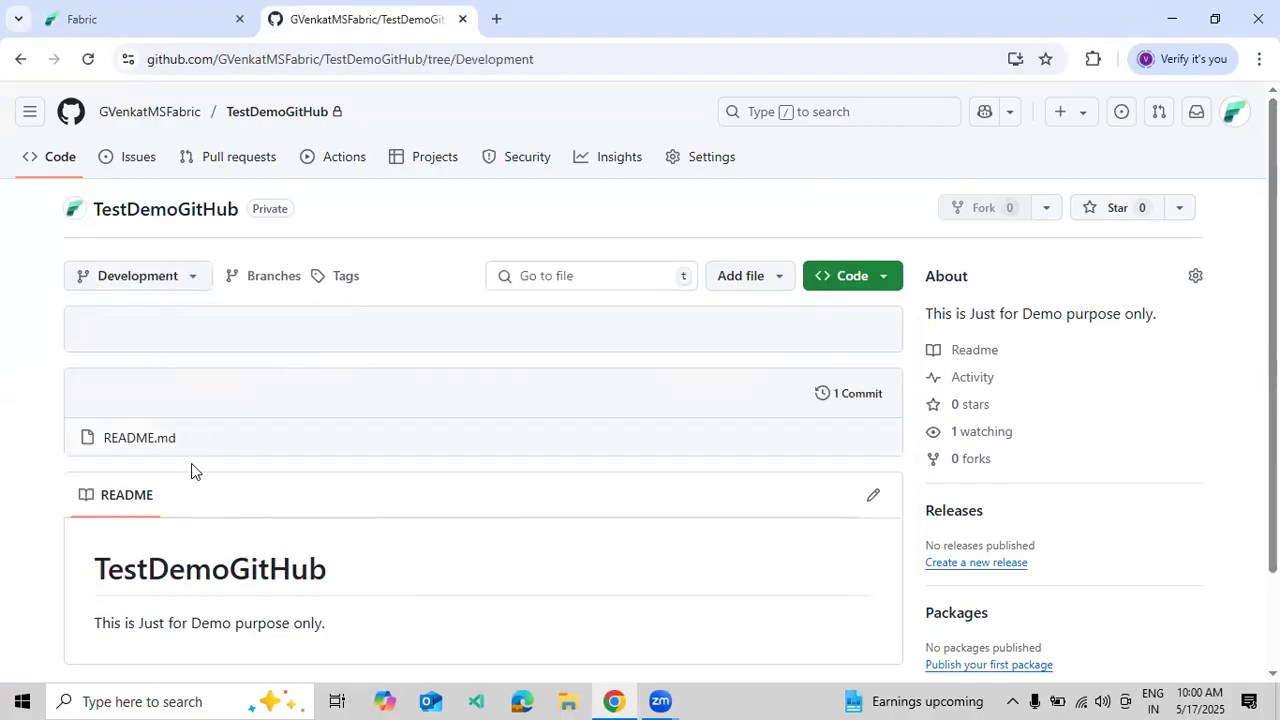
click(80, 19)
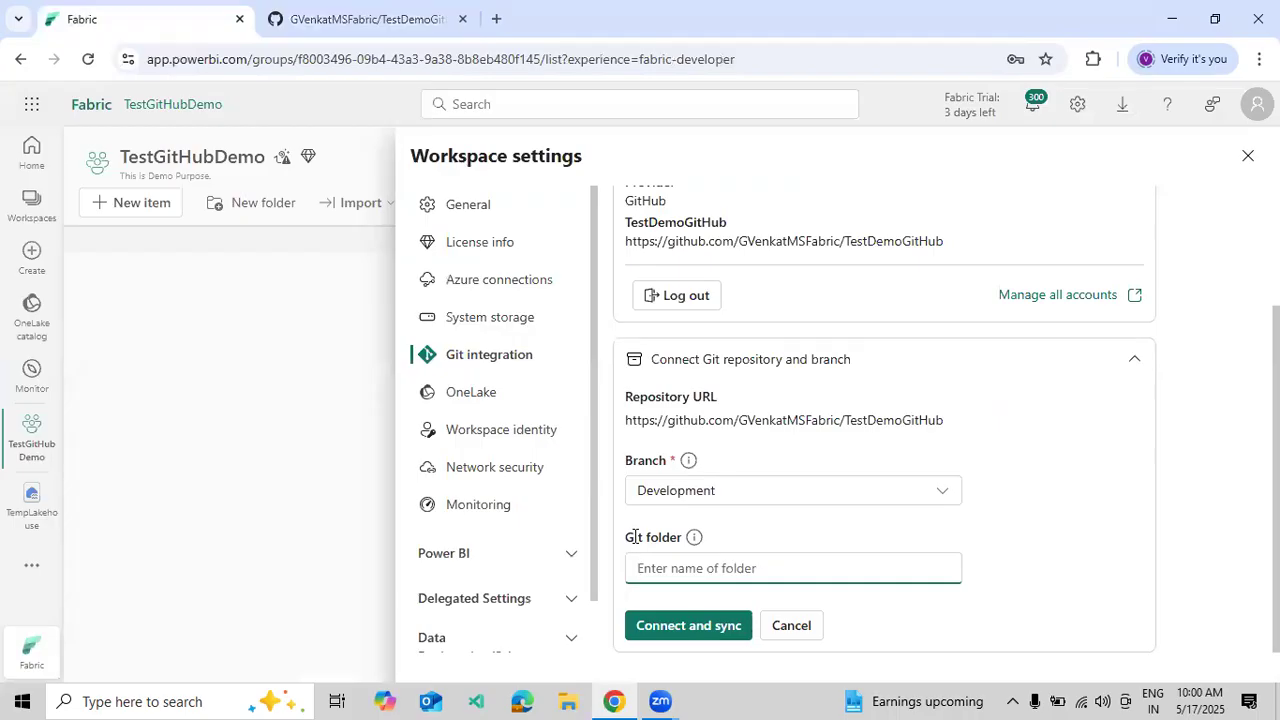
- Set the Git folder to DevelopmentWork and choose Connect and sync
text(DevWork)
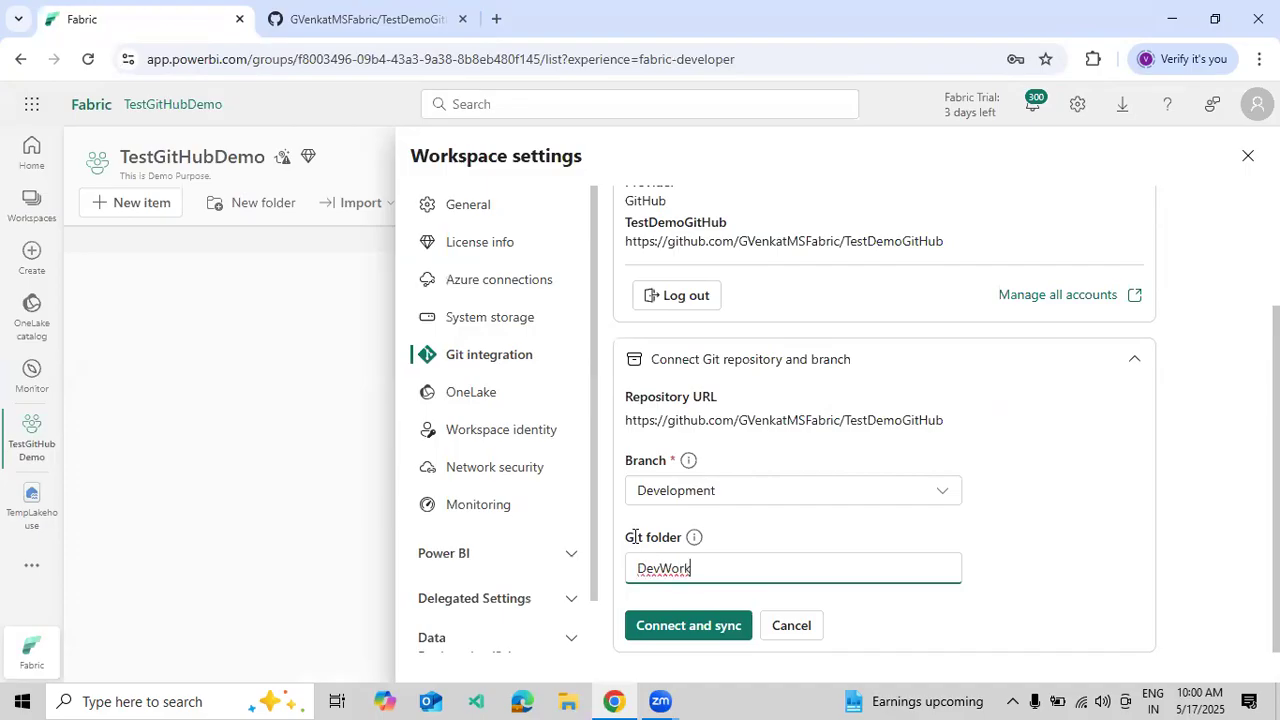
drag(690, 573, 620, 574)
text(DevelopmentW)
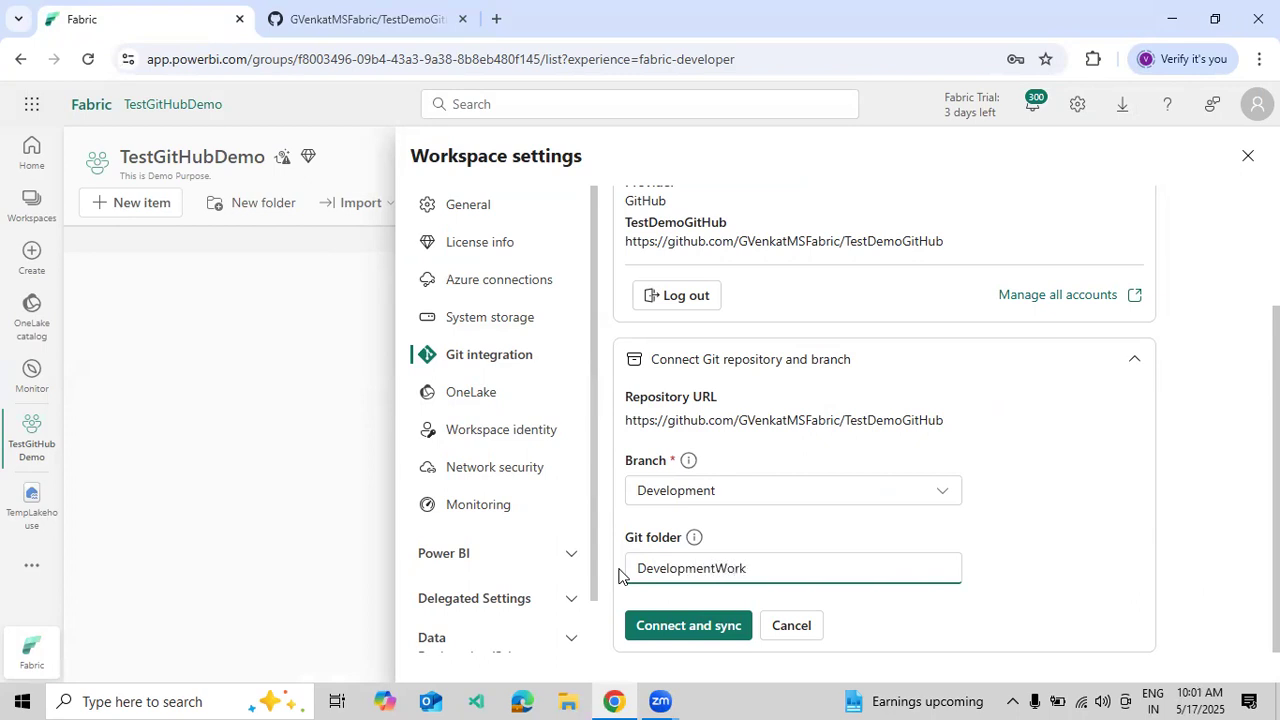
click(675, 618)
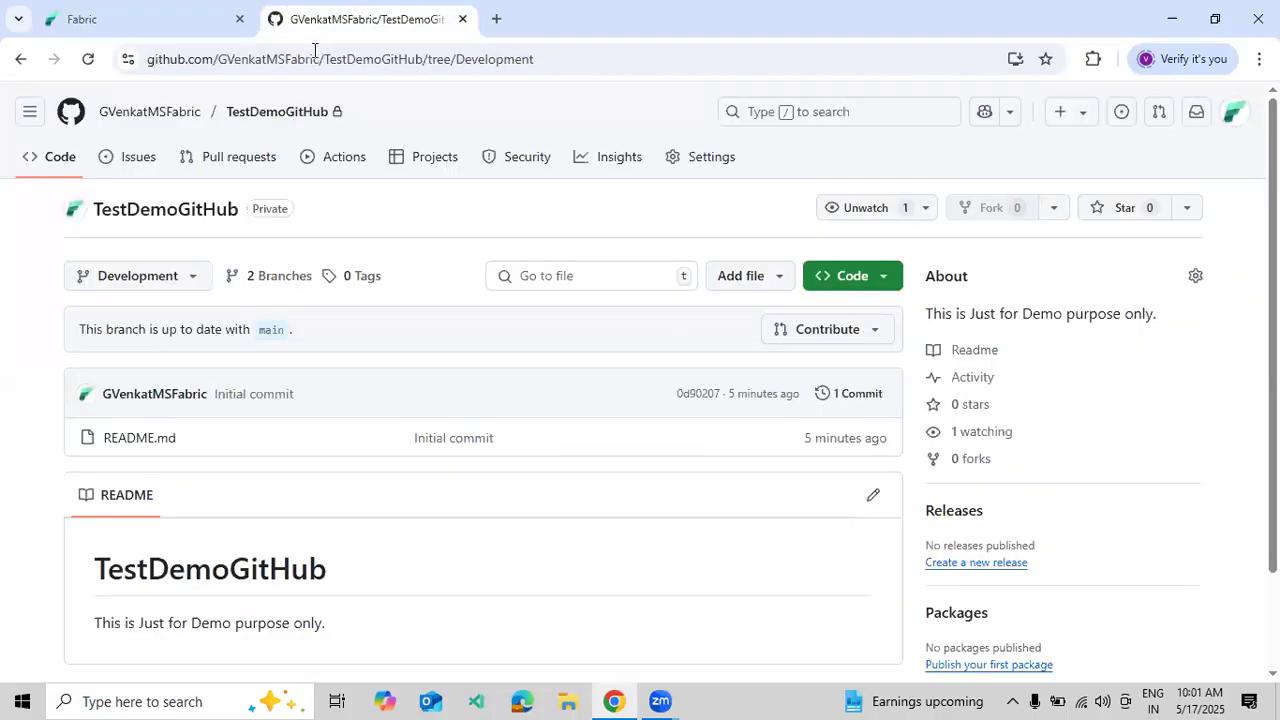
- Confirm Create and sync for the new DevelopmentWork folder, then switch to GitHub
click(313, 34)
click(120, 19)
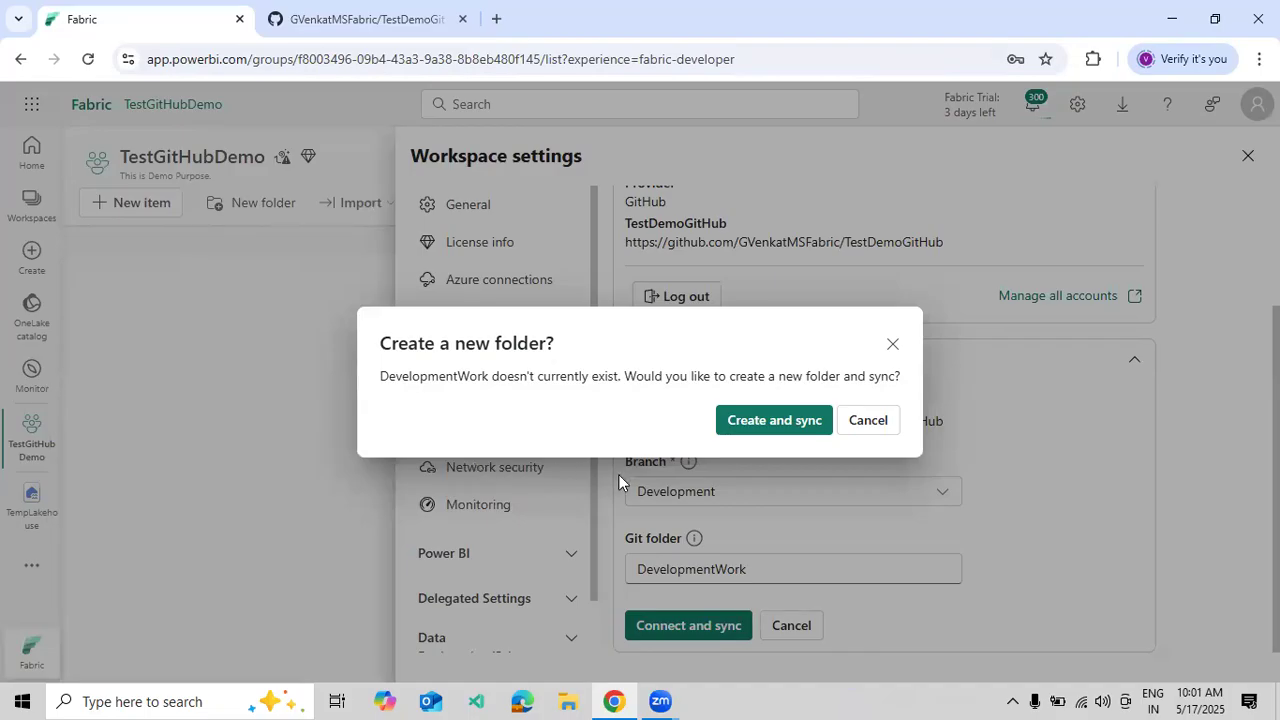
click(770, 421)
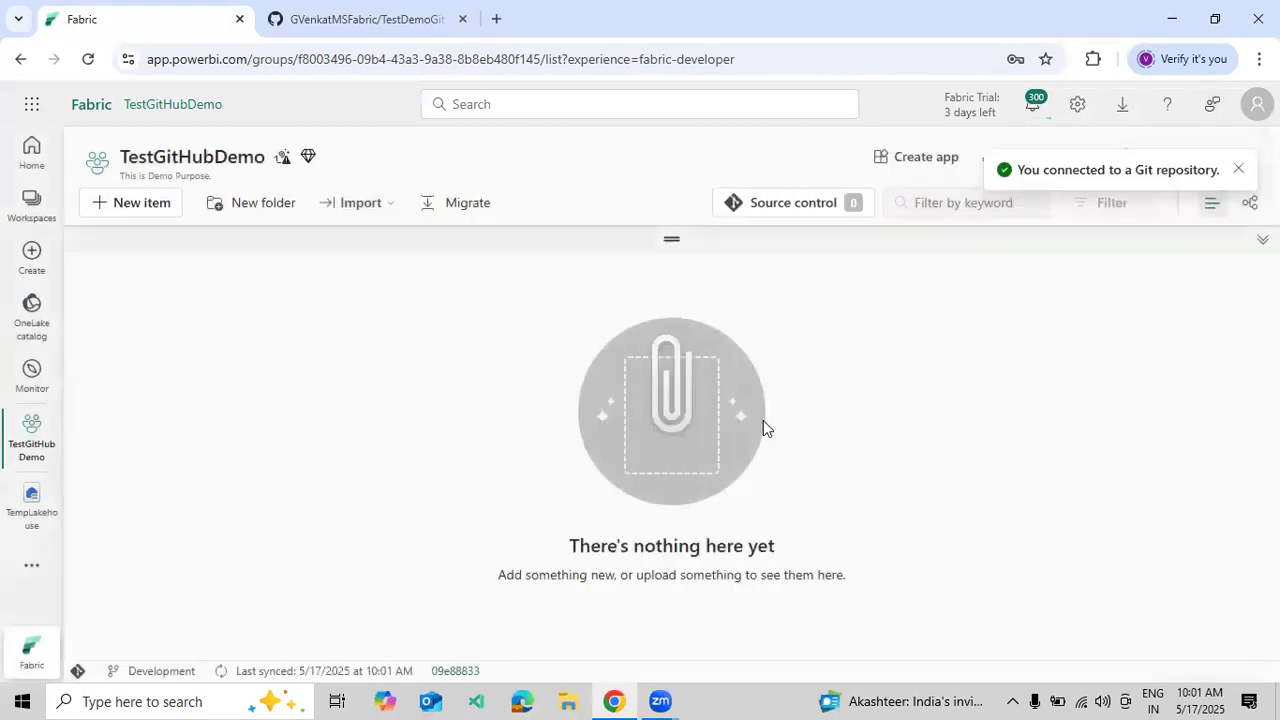
click(310, 22)
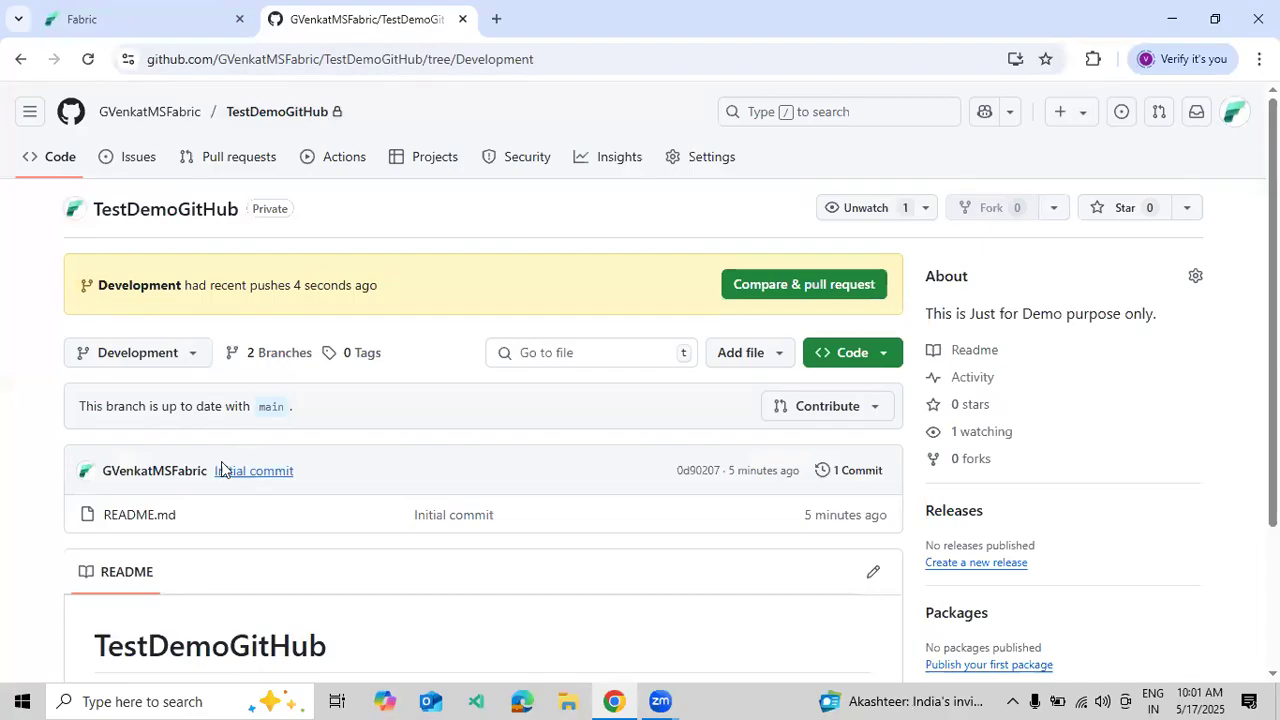
- Reload GitHub, confirm DevelopmentWork contains Readme.md, then return to the Fabric workspace
click(88, 59)
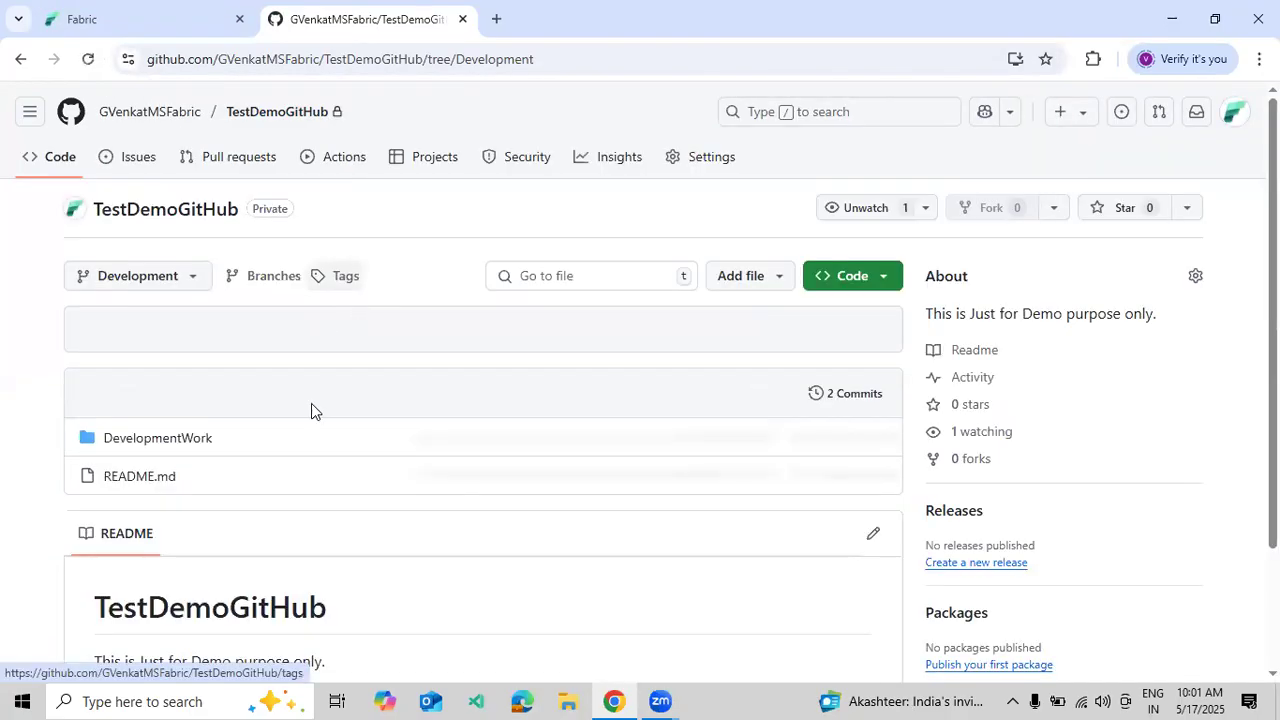
scroll(153, 470, down, 2)
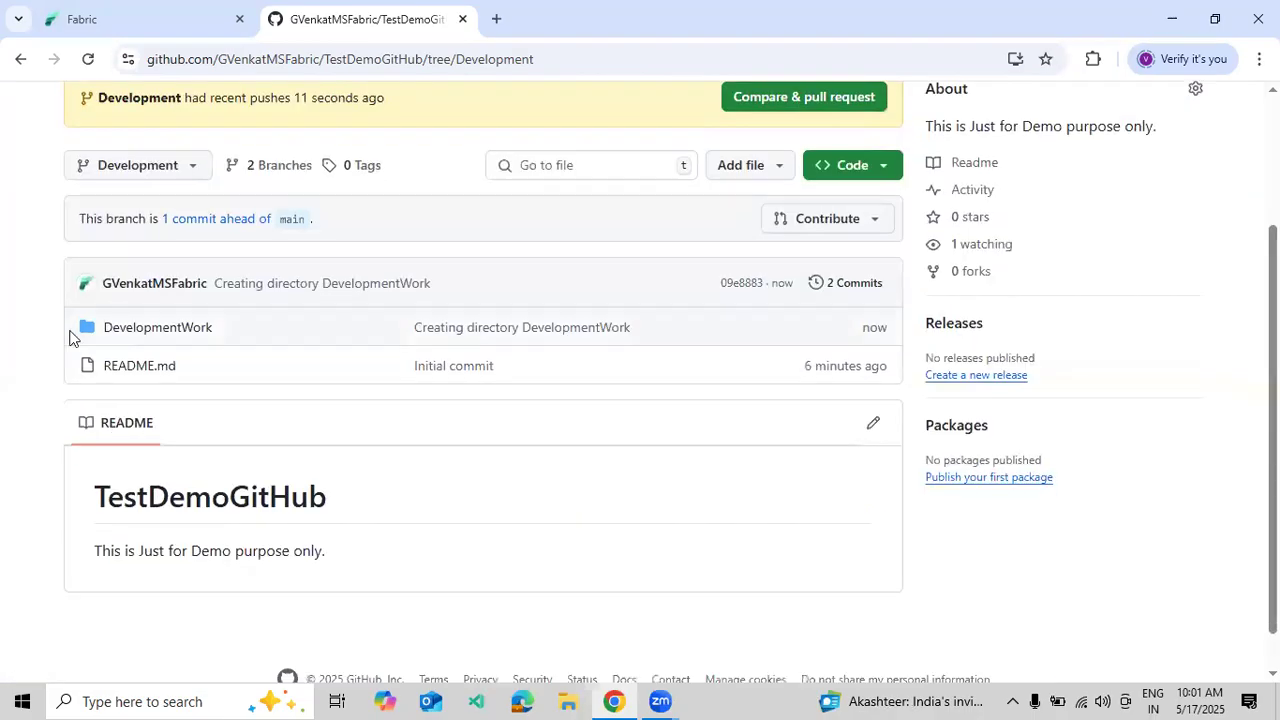
click(153, 328)
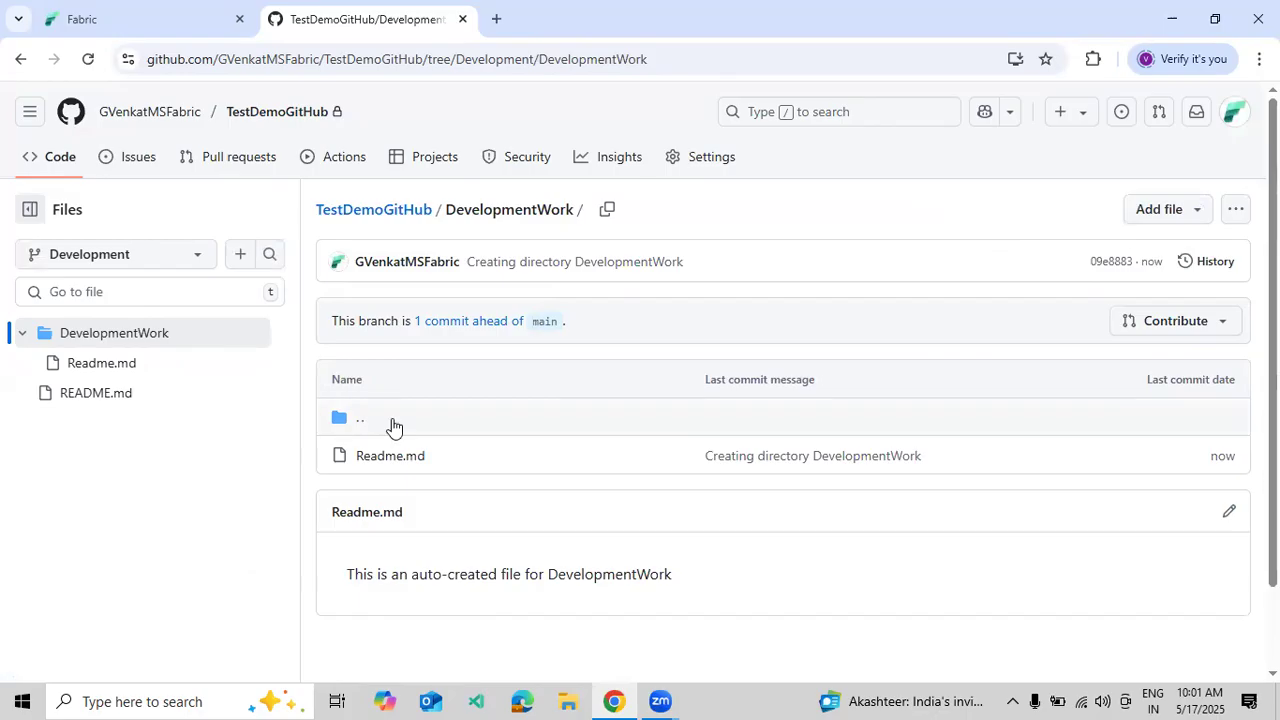
click(408, 214)
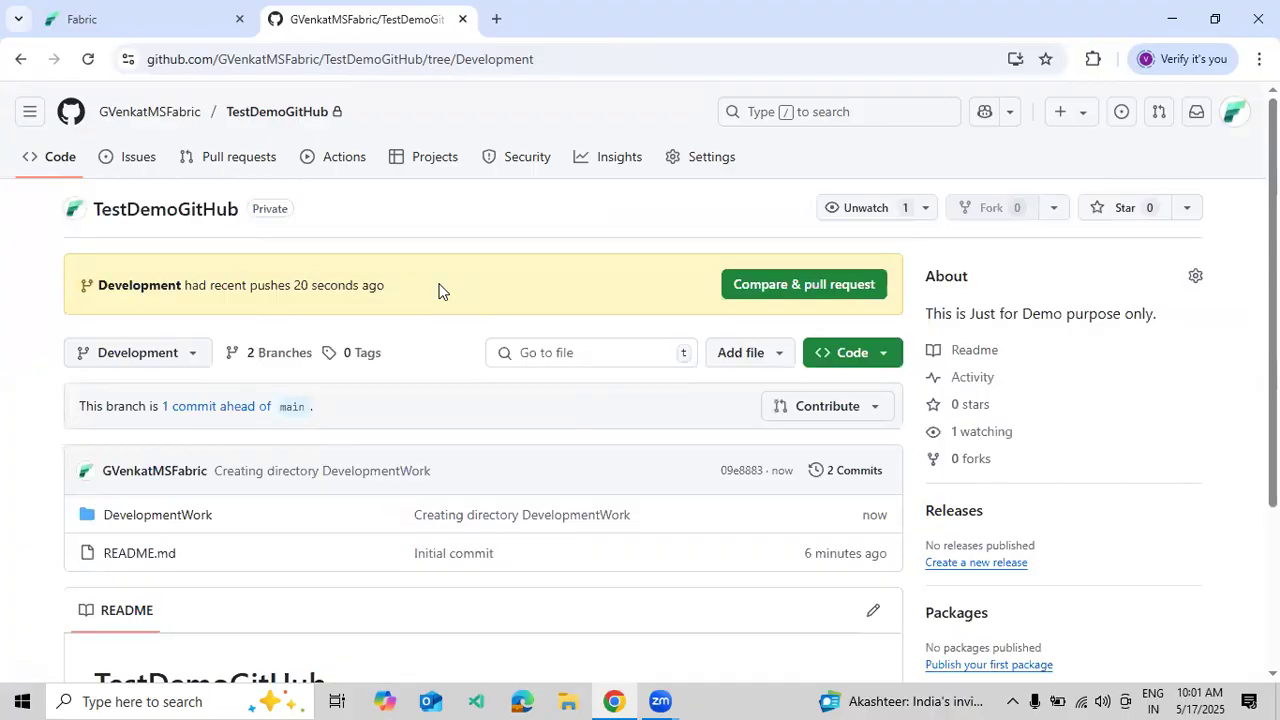
scroll(438, 291, down, 1)
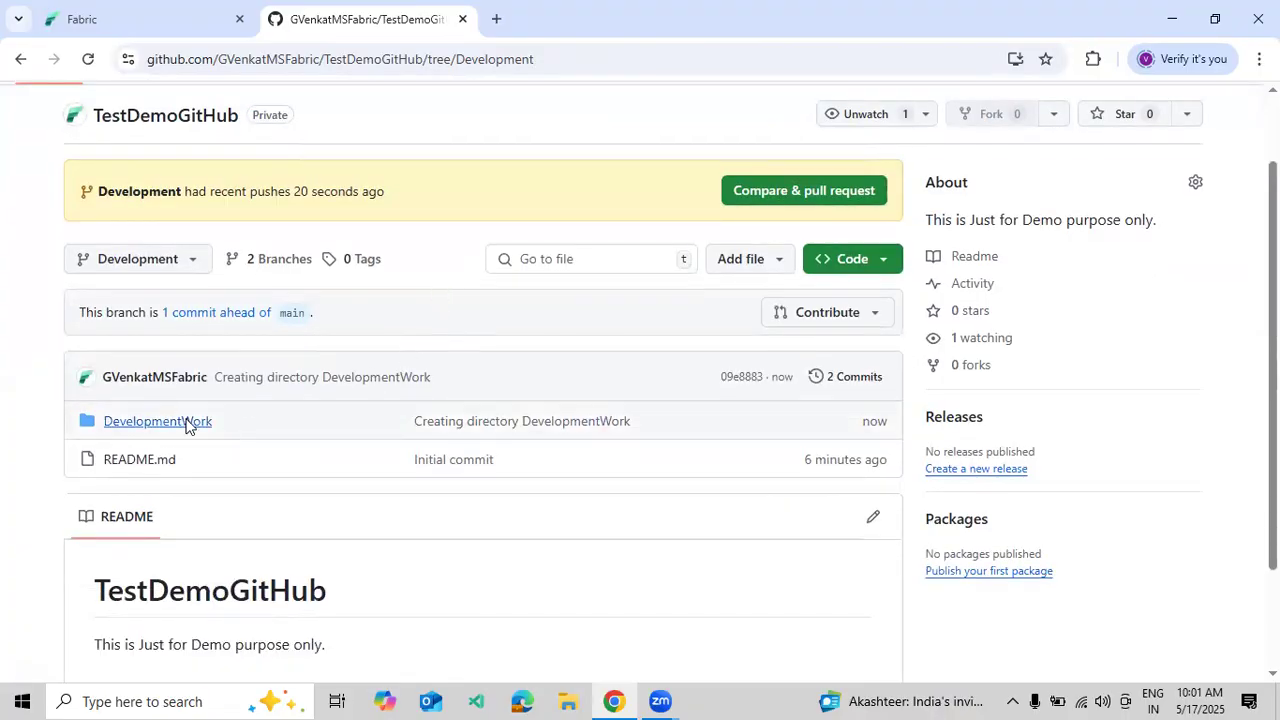
click(82, 19)
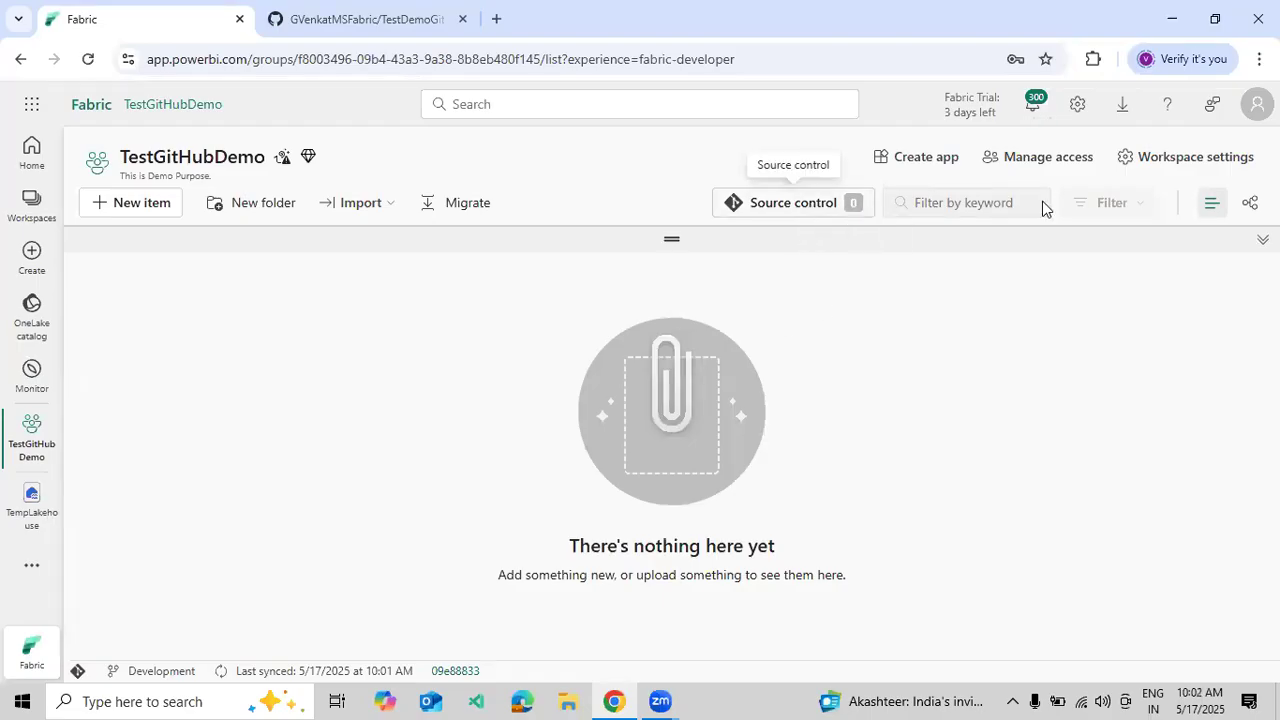
click(1145, 158)
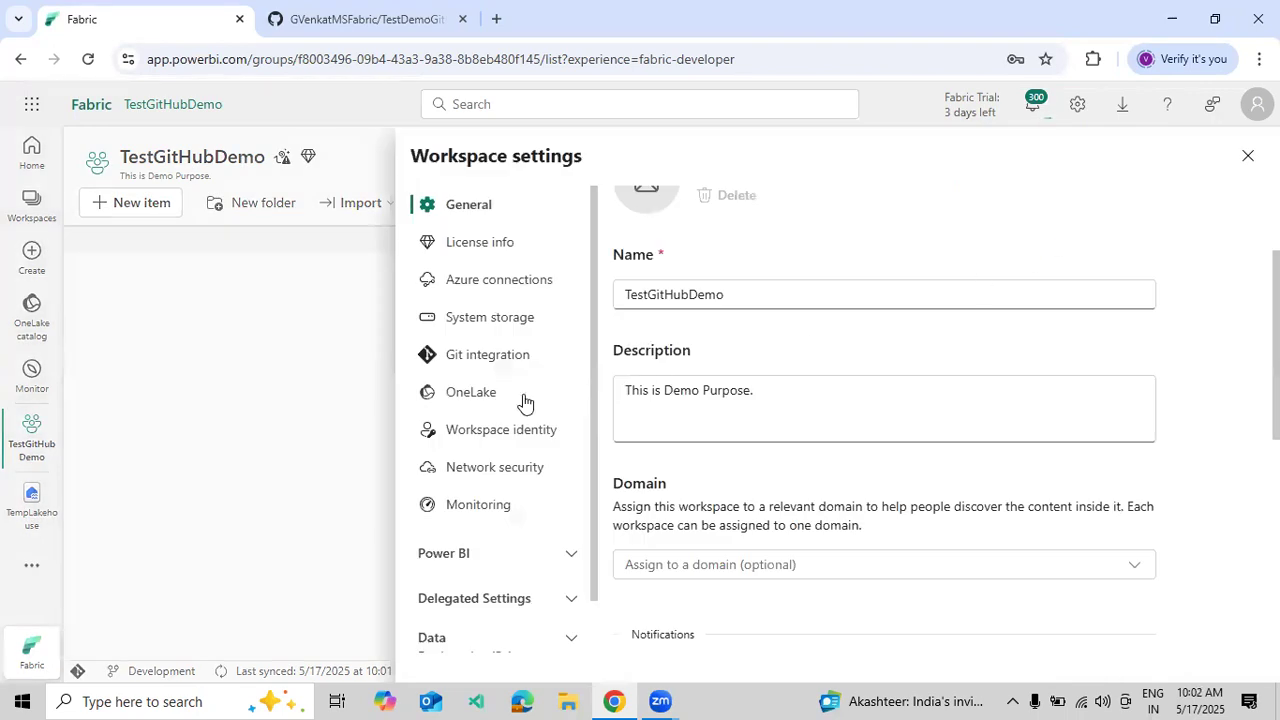
click(509, 358)
scroll(725, 438, down, 1)
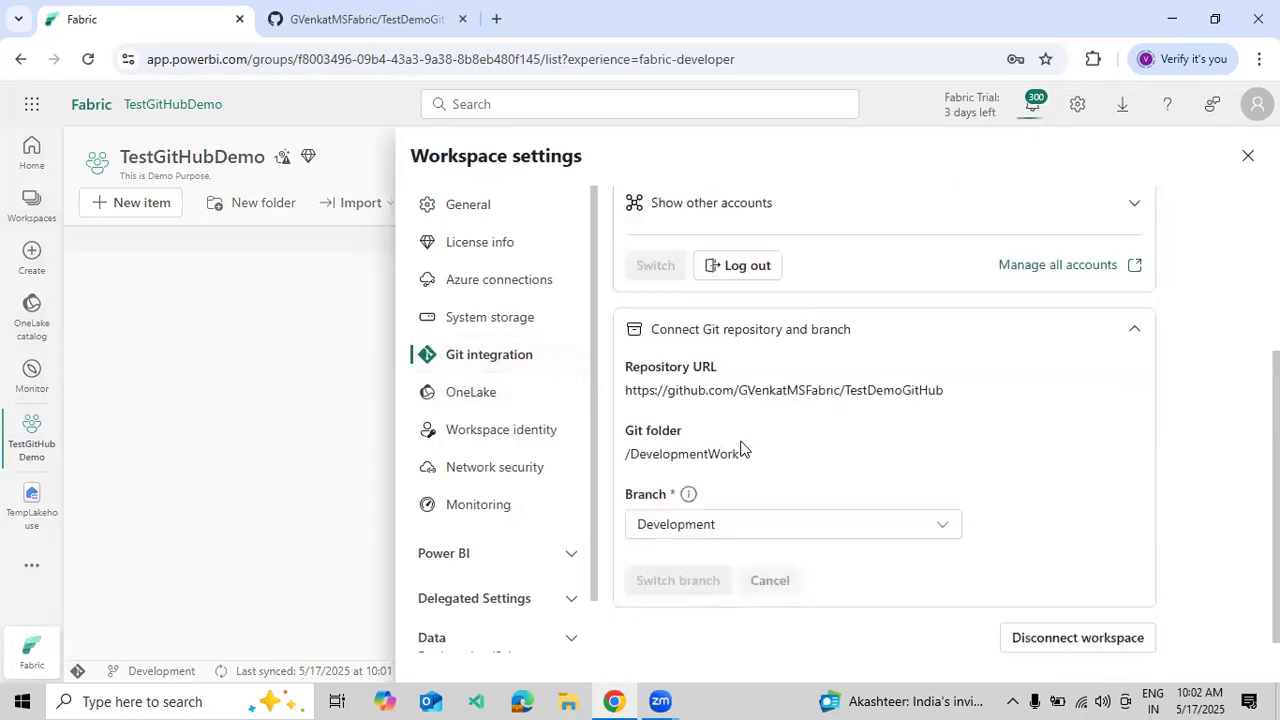
click(812, 514)
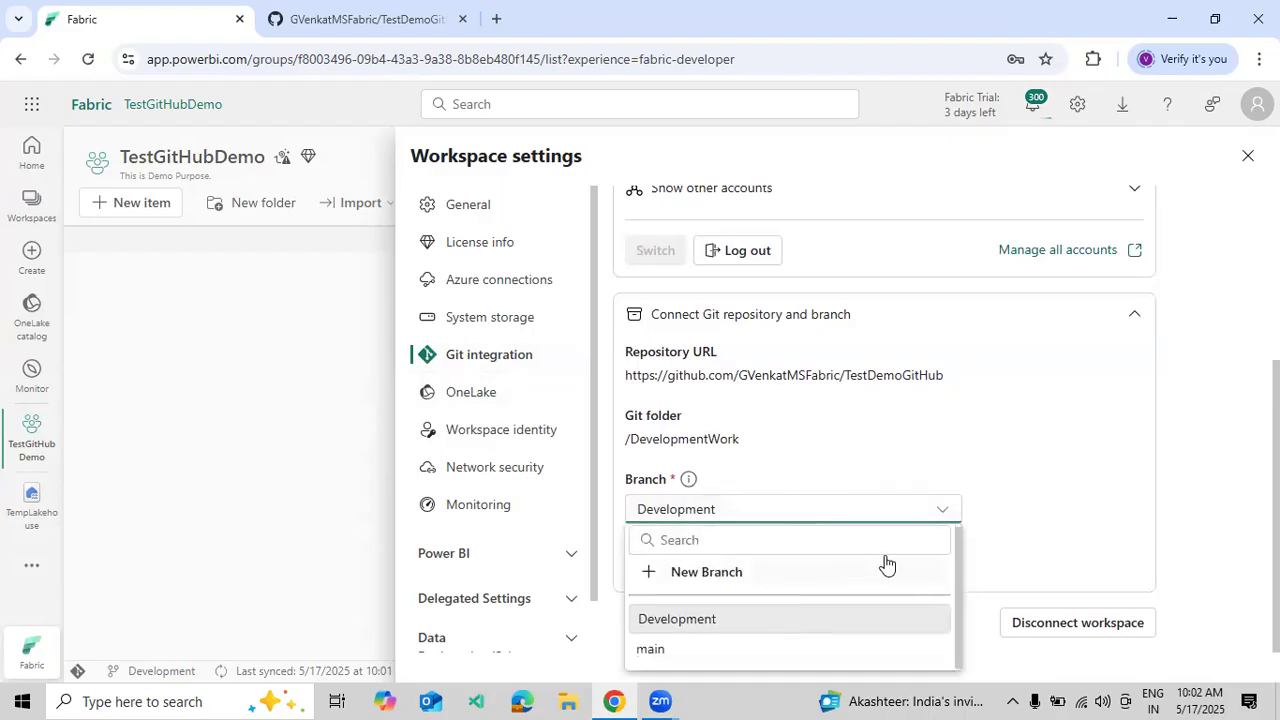
click(1072, 468)
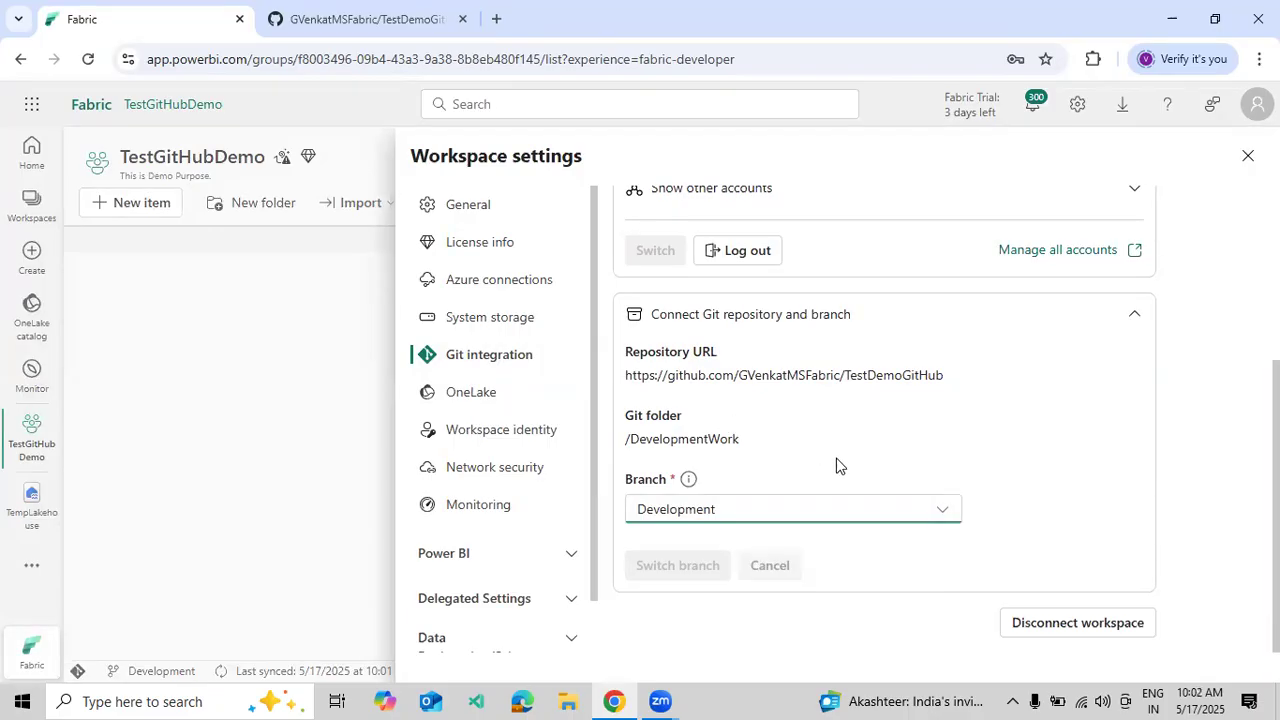
scroll(909, 430, up, 1)
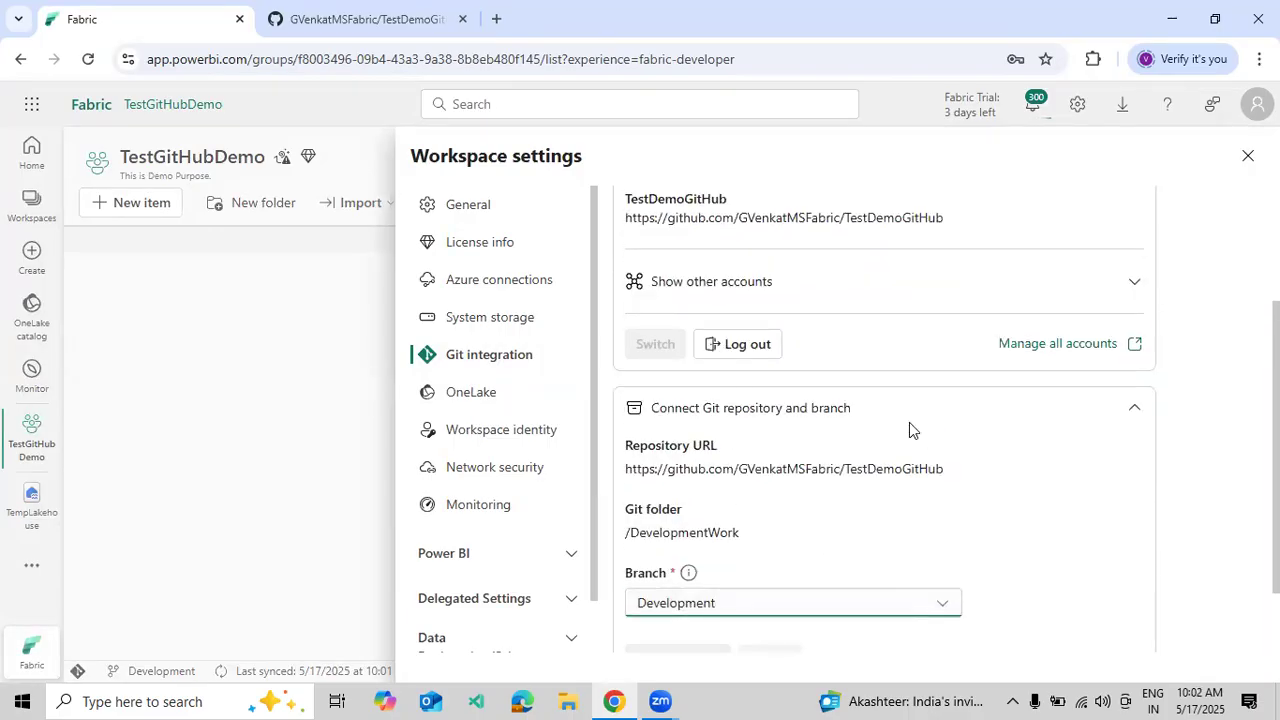
scroll(774, 426, up, 2)
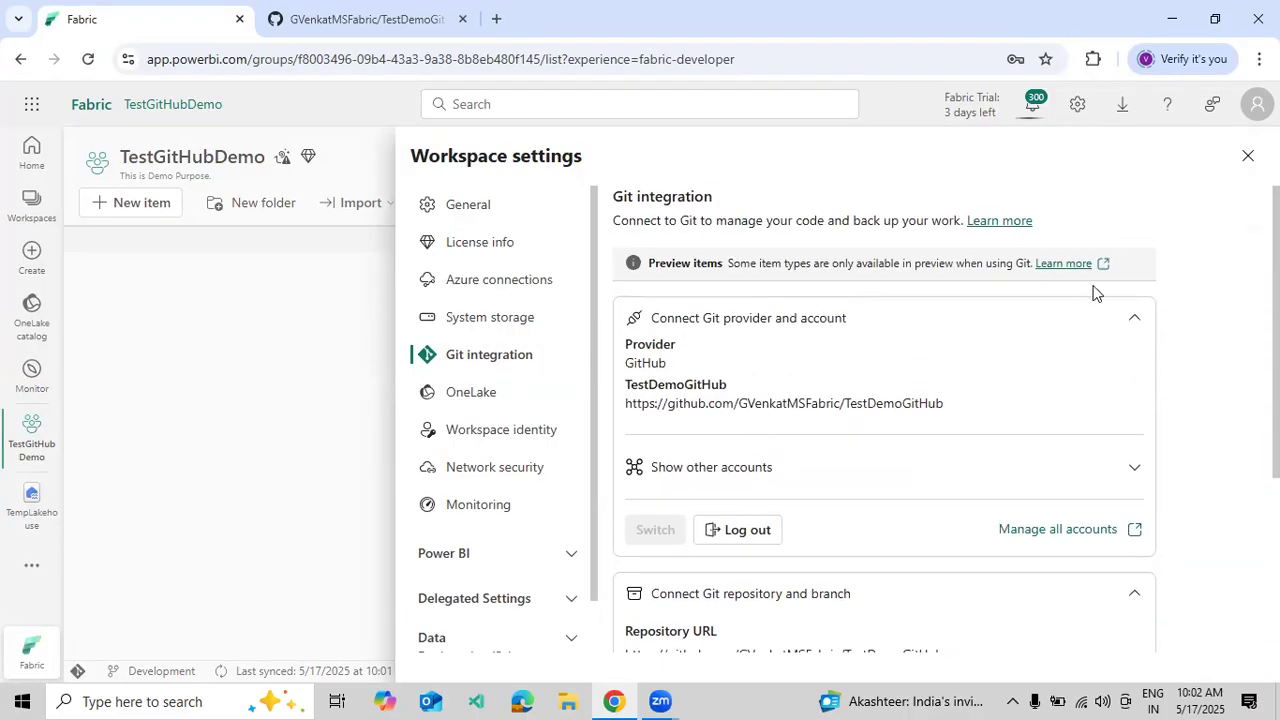
click(1247, 156)
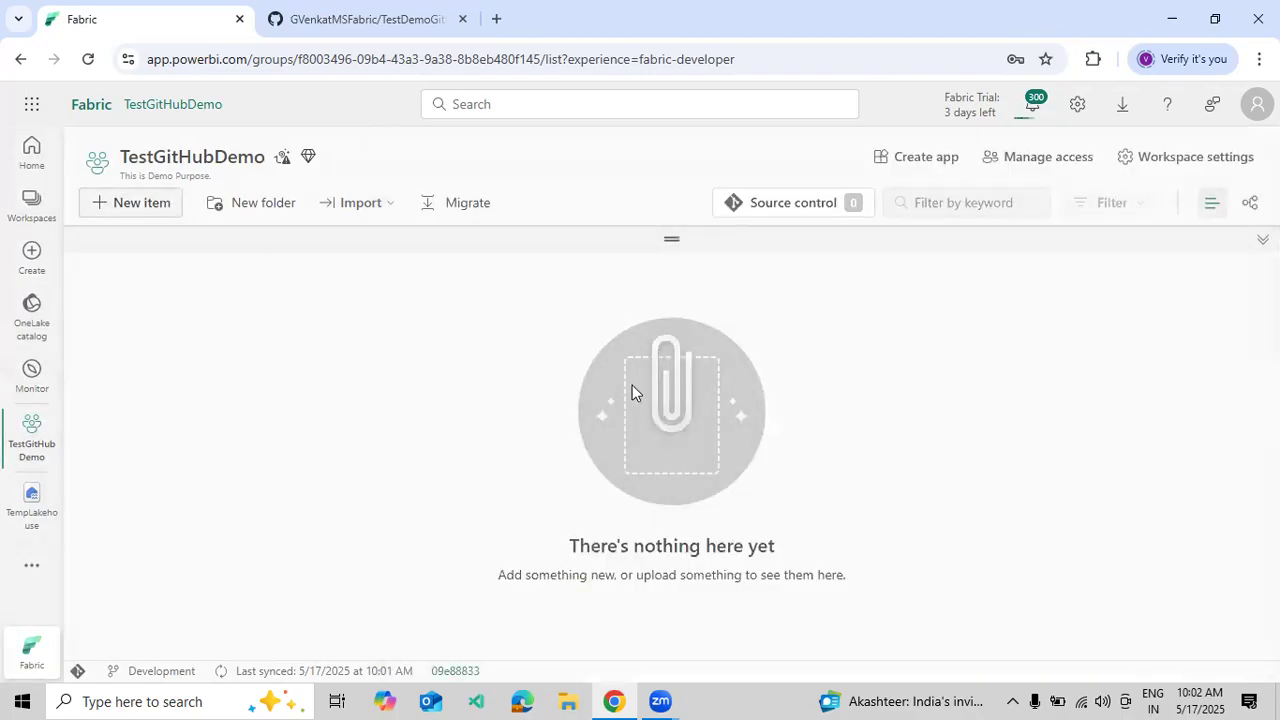
- Create a new warehouse named SalesDW in TestGitHubDemo
scroll(687, 440, down, 3)
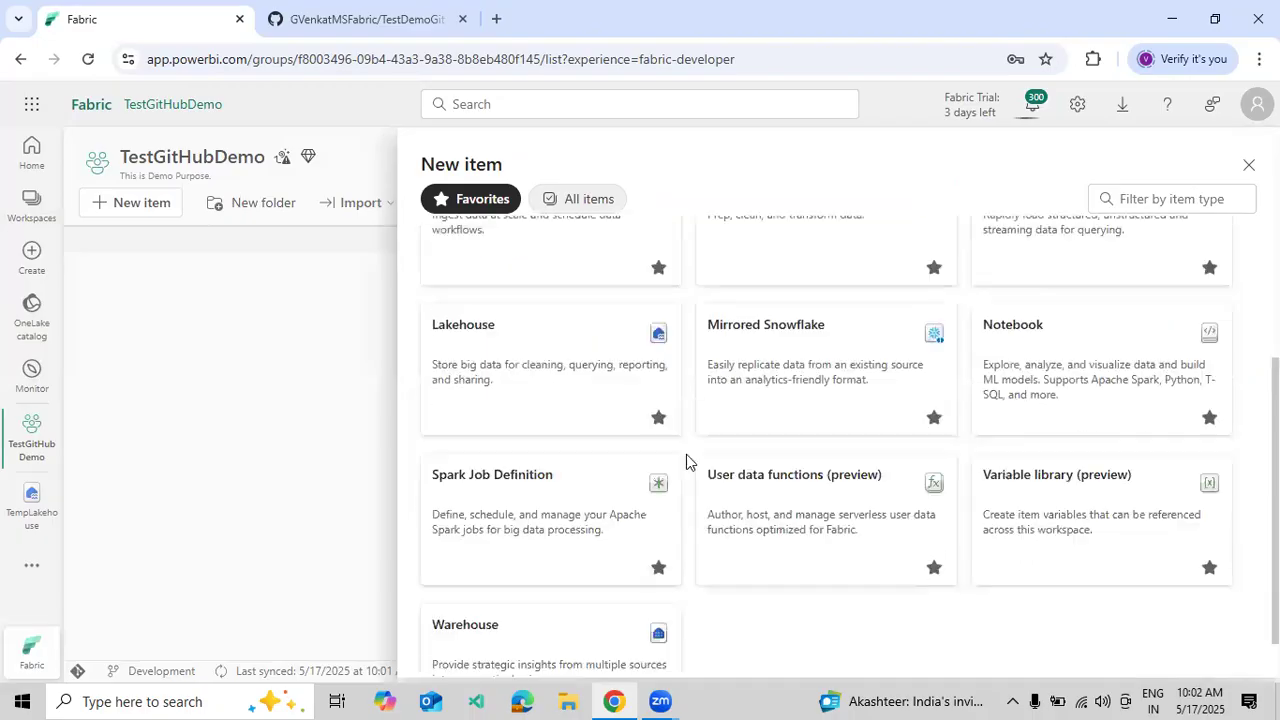
click(551, 605)
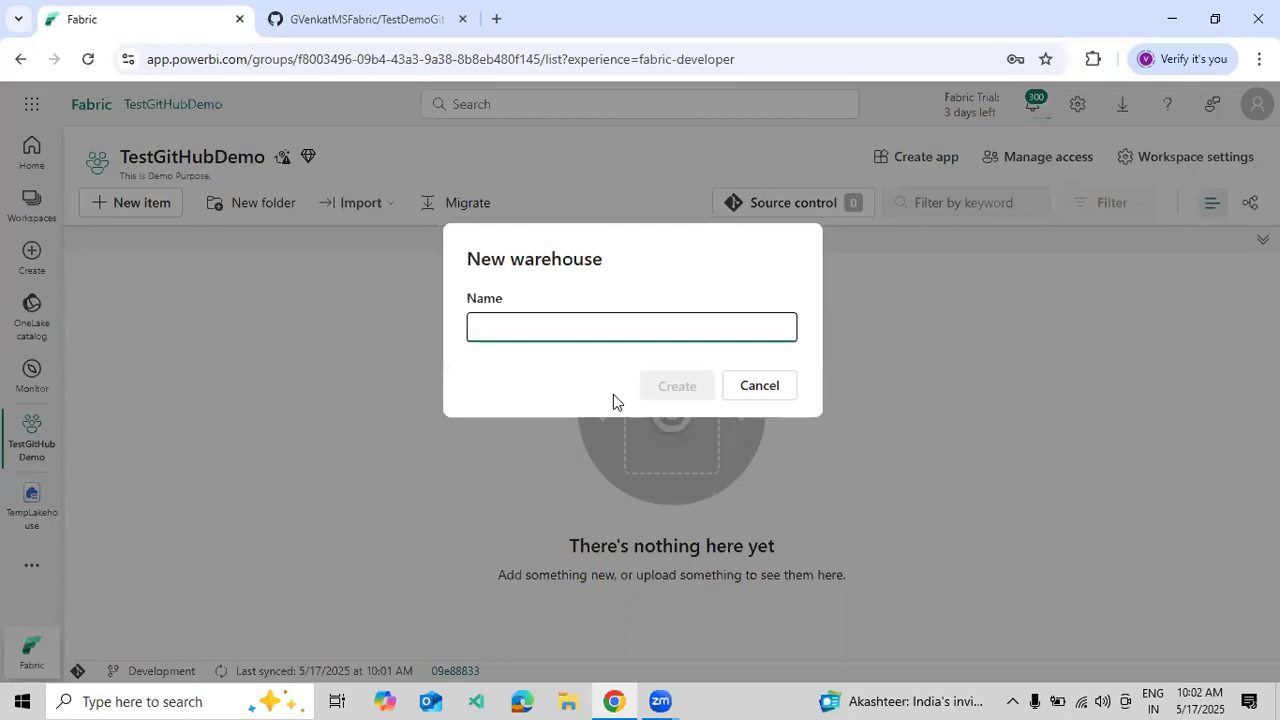
text(SalesDE)
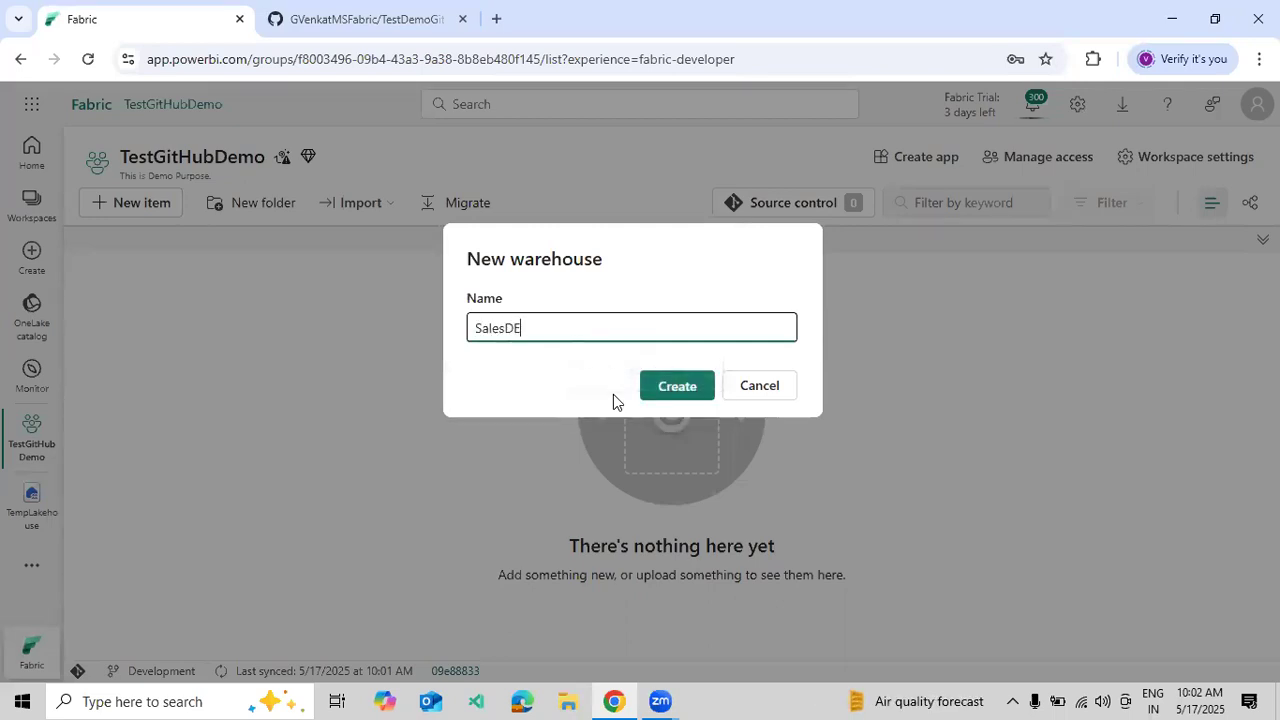
key(BackSpace)
text(W)
click(660, 388)
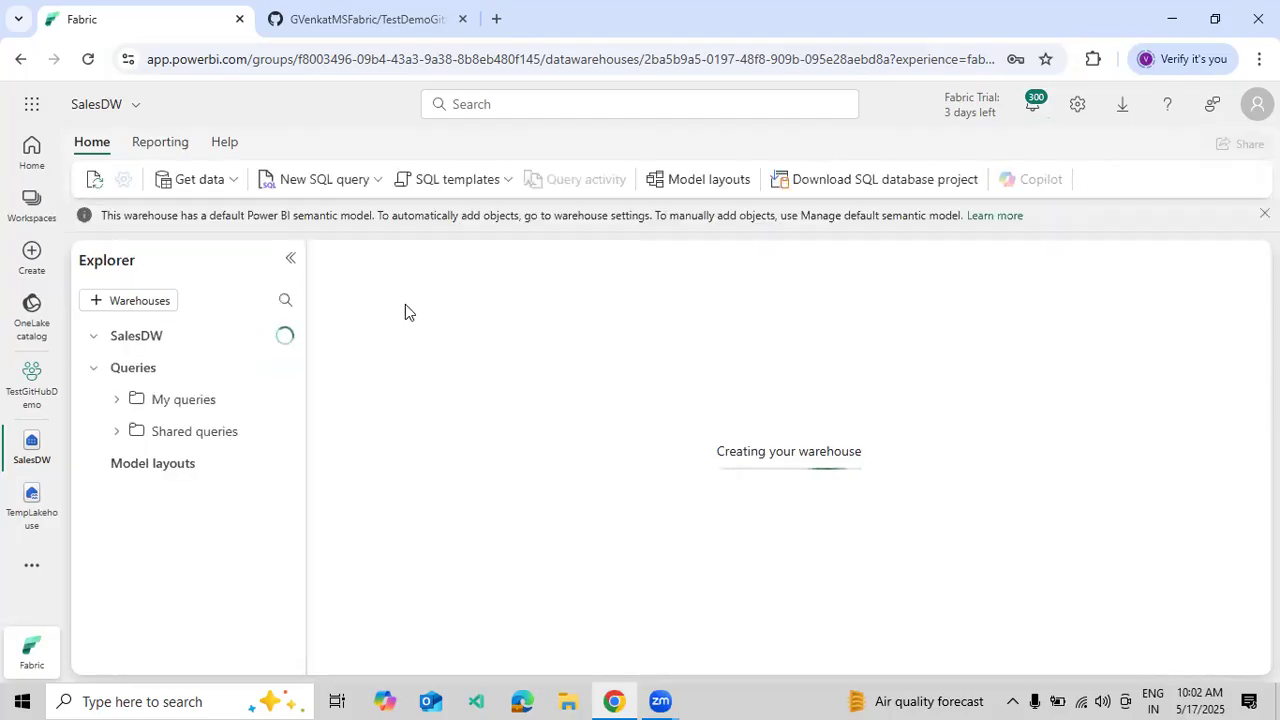
- Dismiss the two notices and start a CREATE TABLE DemoData query with empty brackets
click(1264, 214)
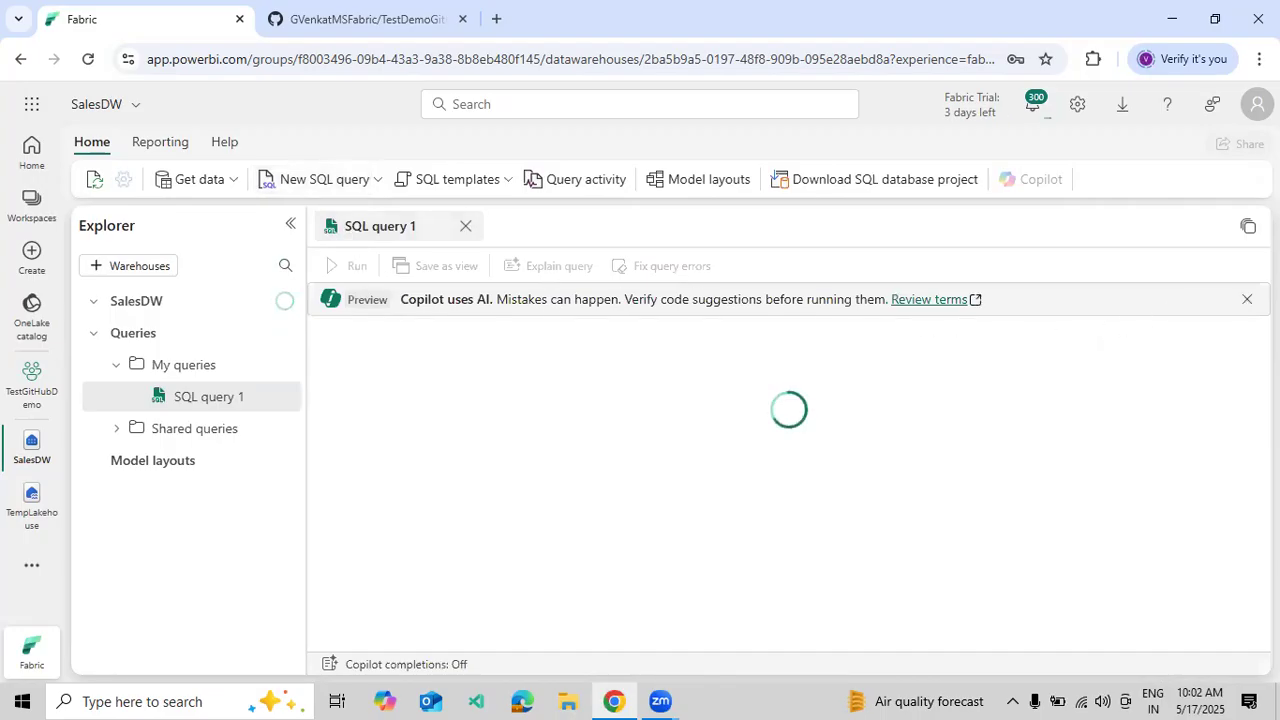
click(1247, 300)
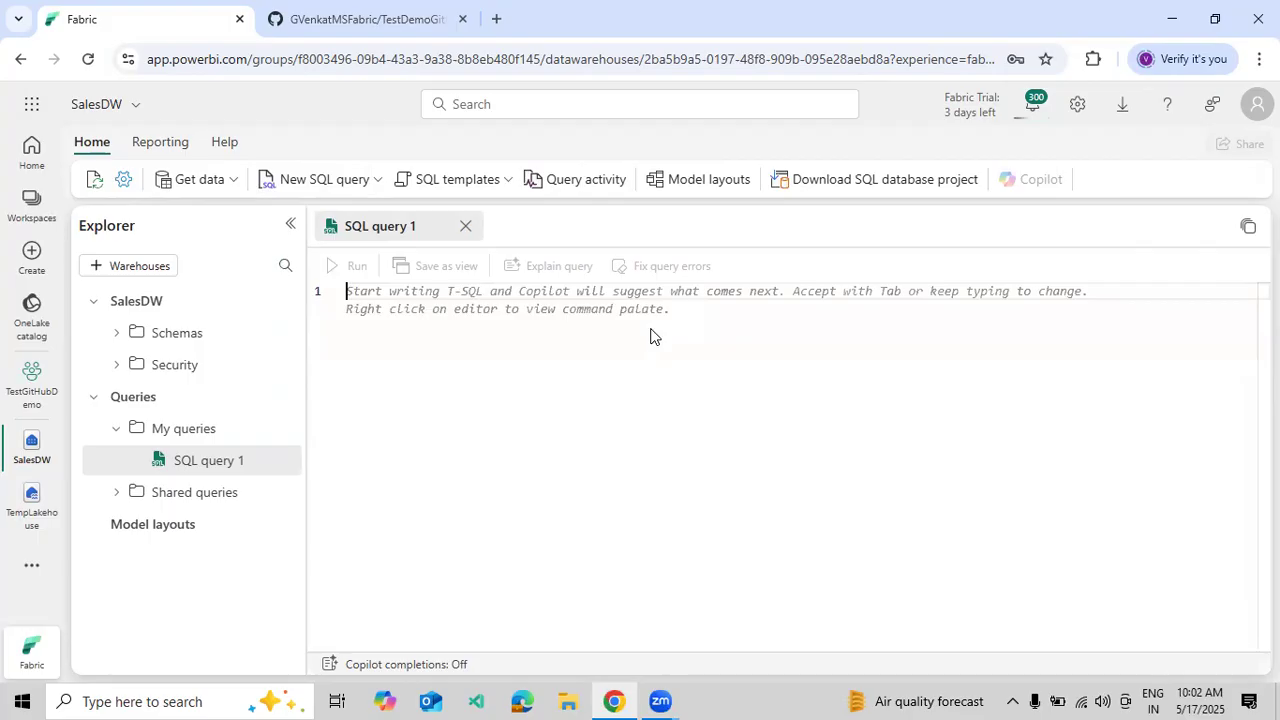
text(CREATE)
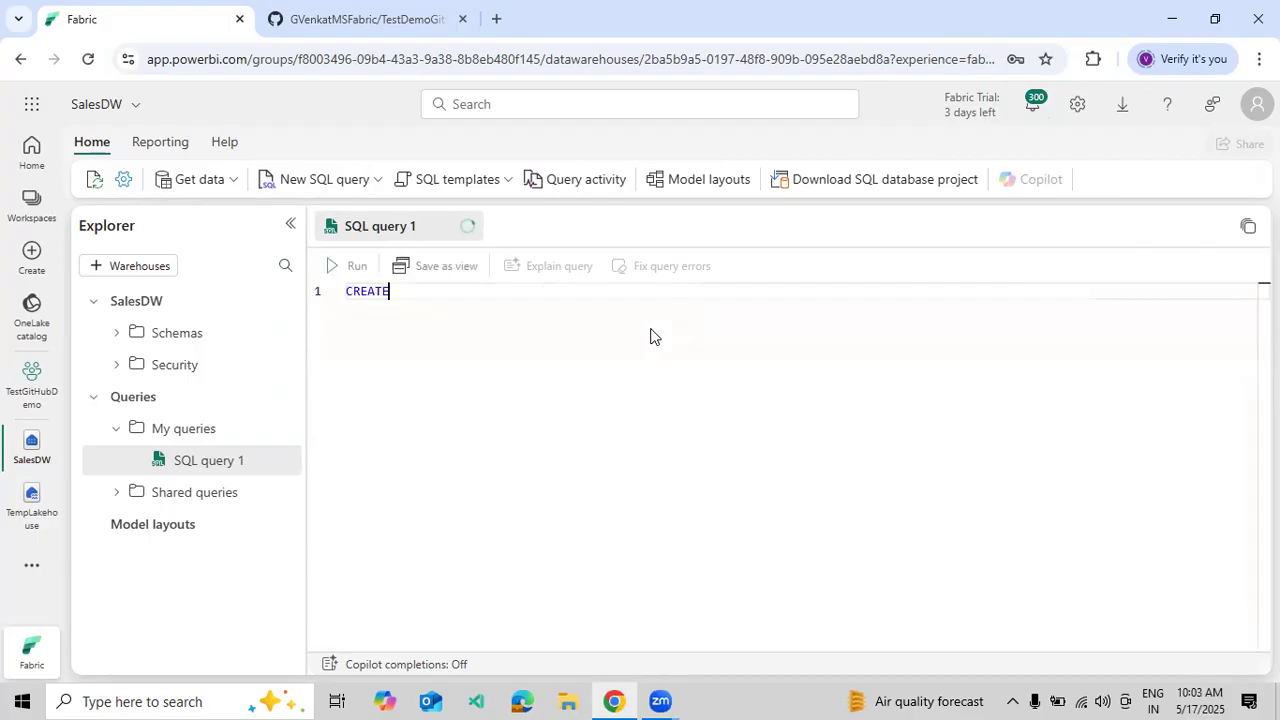
text( TABLE DemoData)
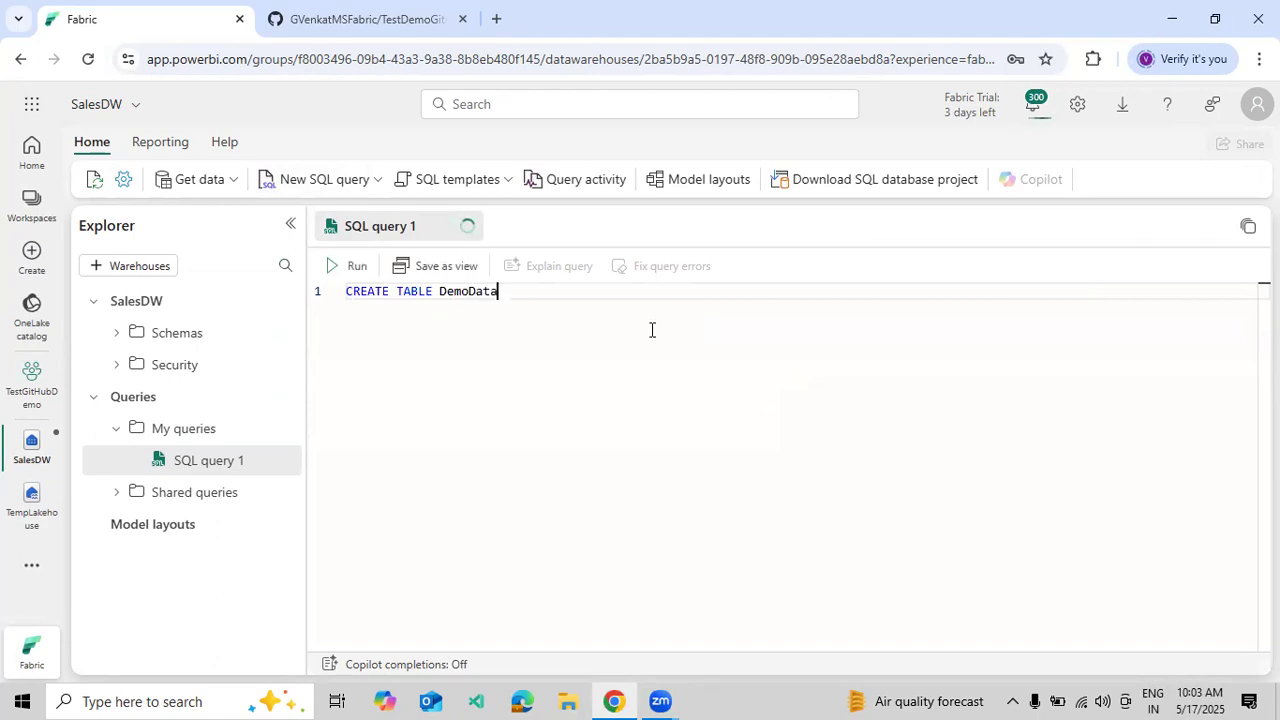
key(Return)
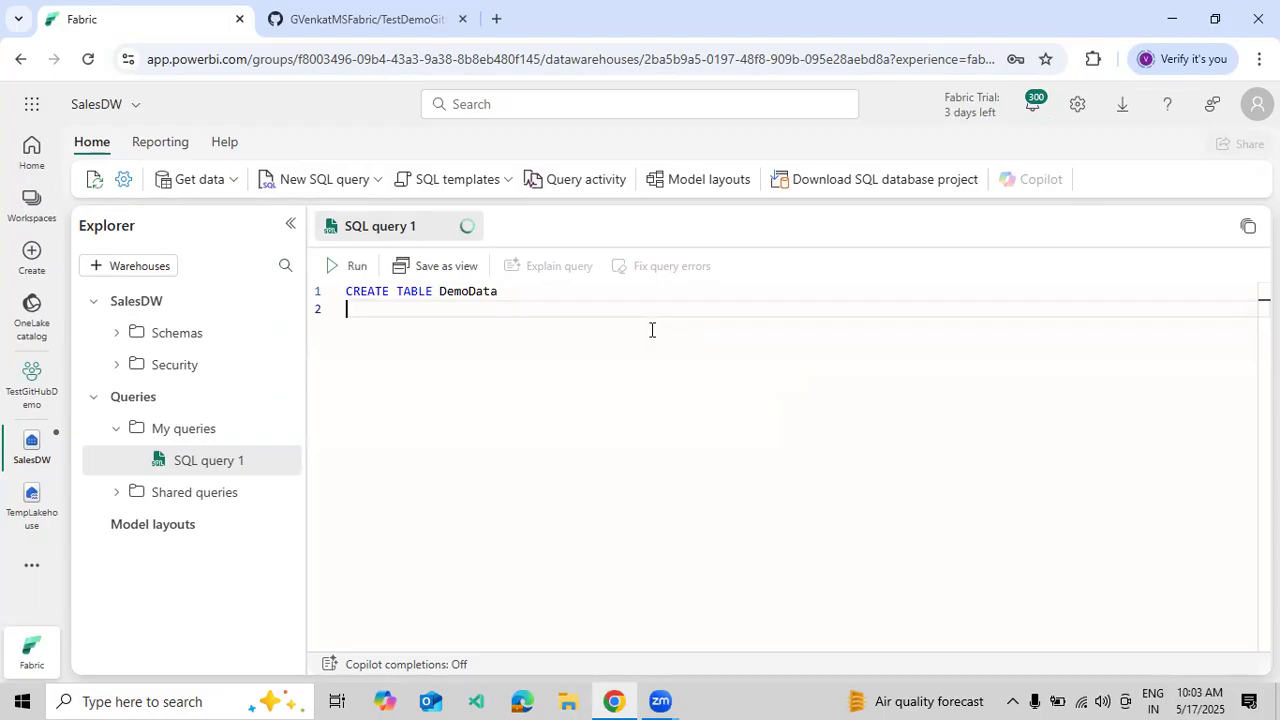
text(()
key(Return)
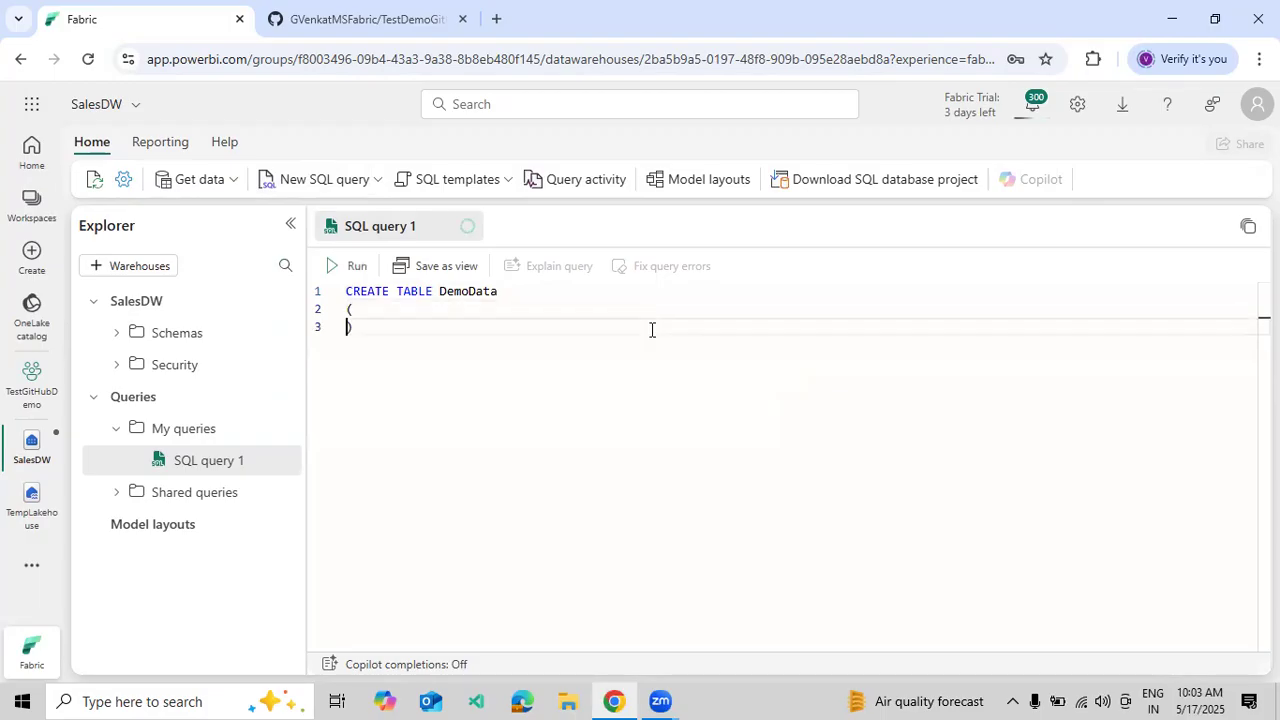
key(Left)
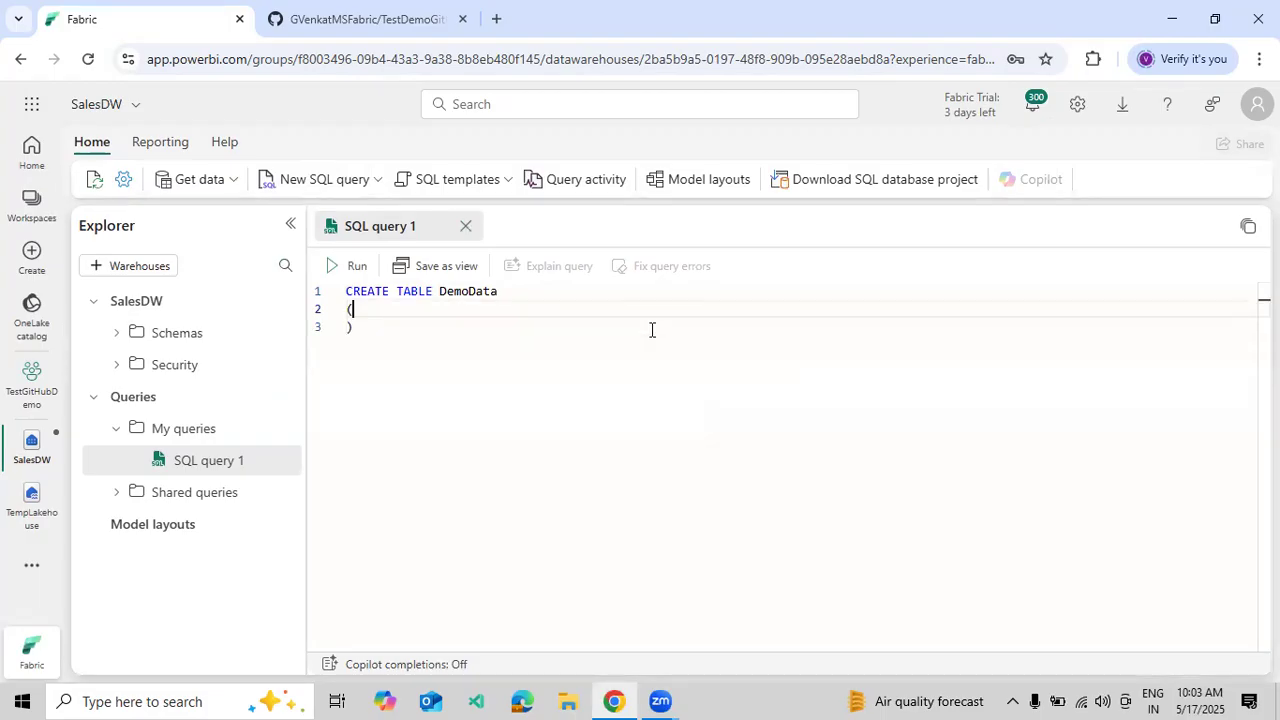
key(Return)
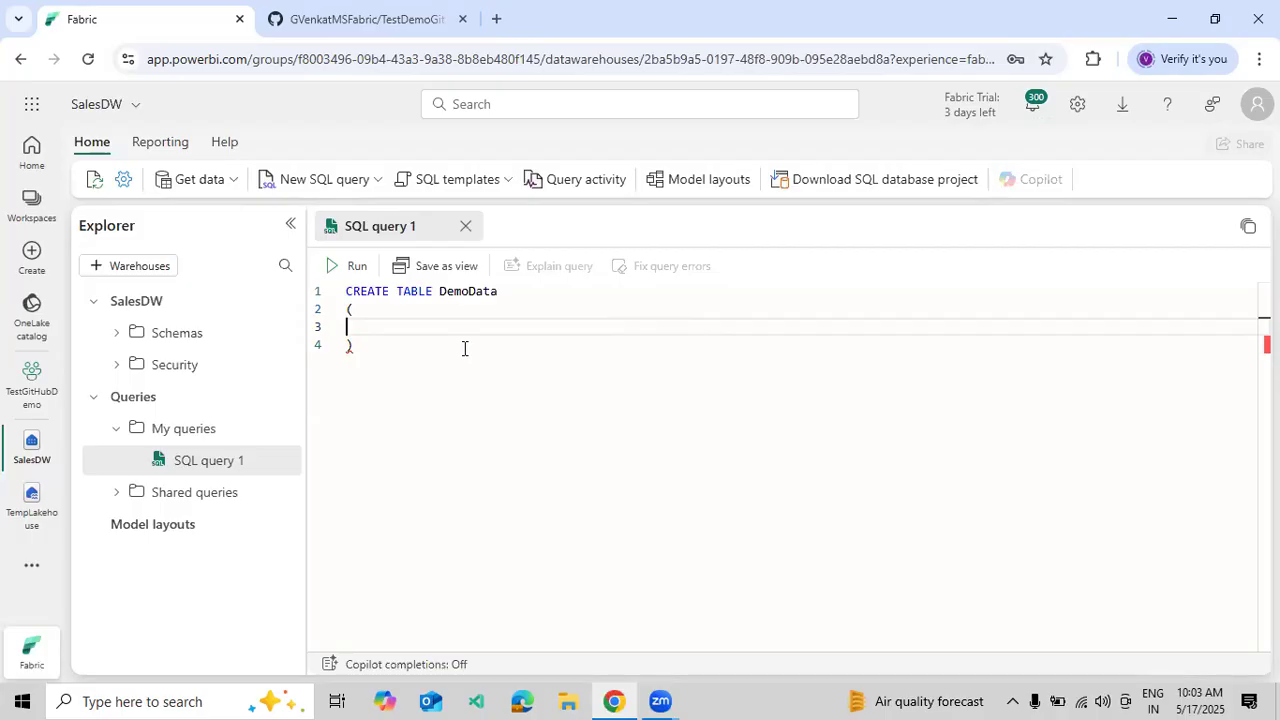
- Add columns EmpId INT, EmpName VARCHAR(100) and EmpSalary INT, then select the query
text(EmpId INT,)
key(Return)
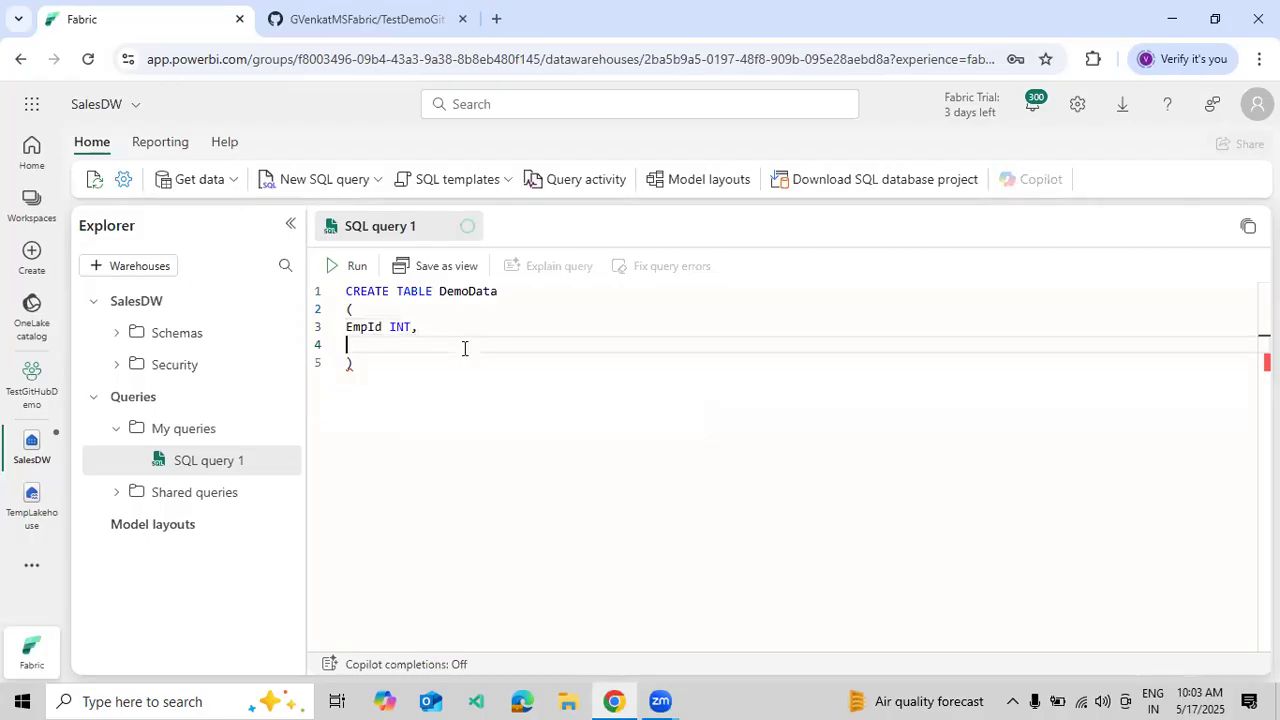
text(EmpName VARCHAR)
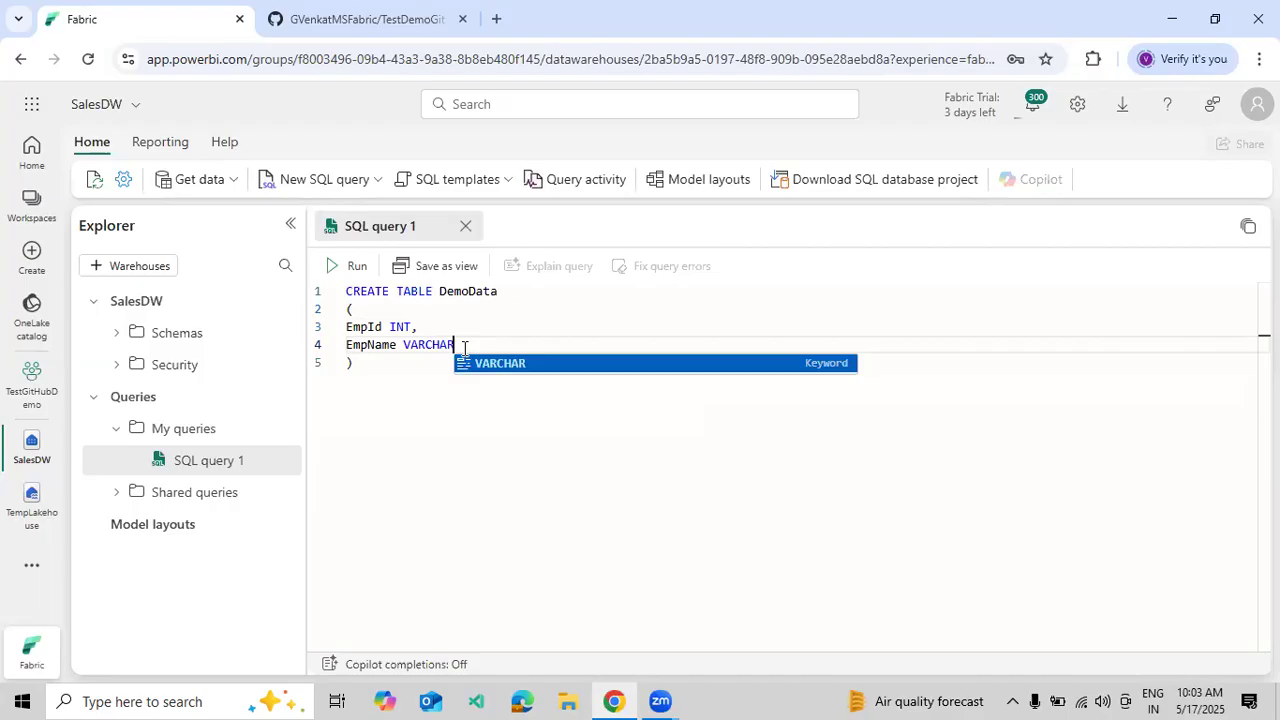
text((100))
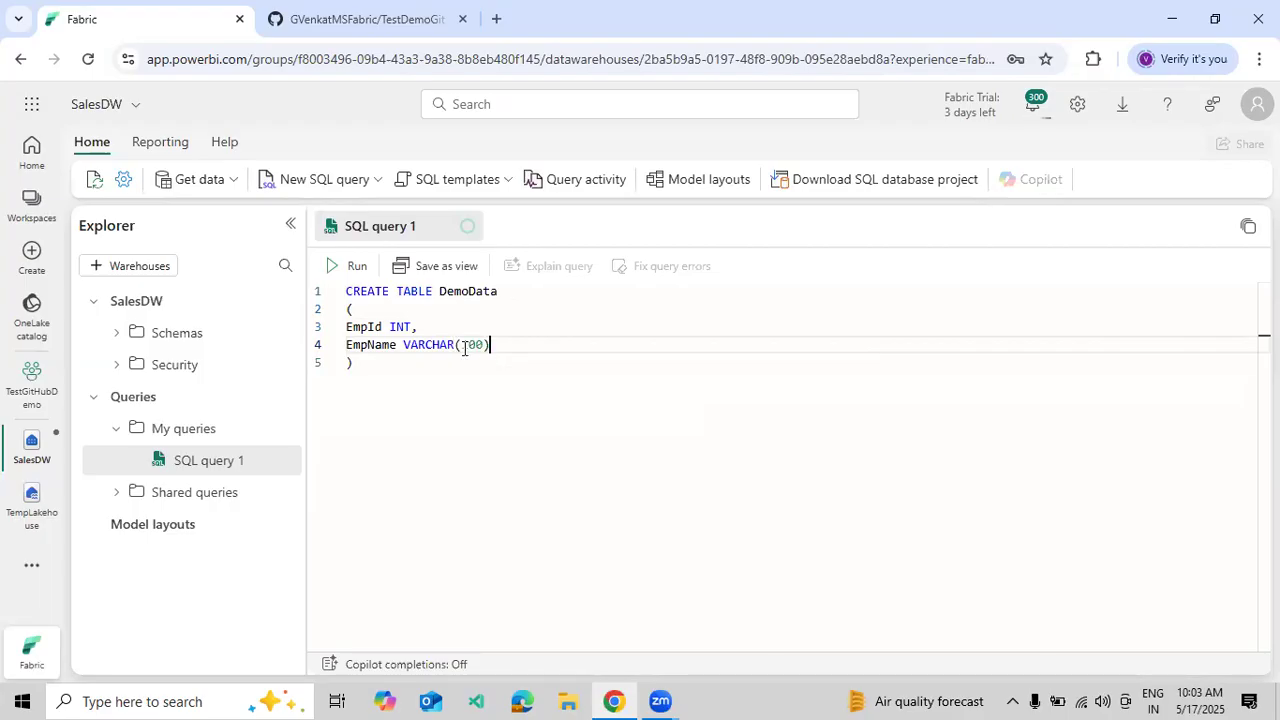
text(,)
key(Return)
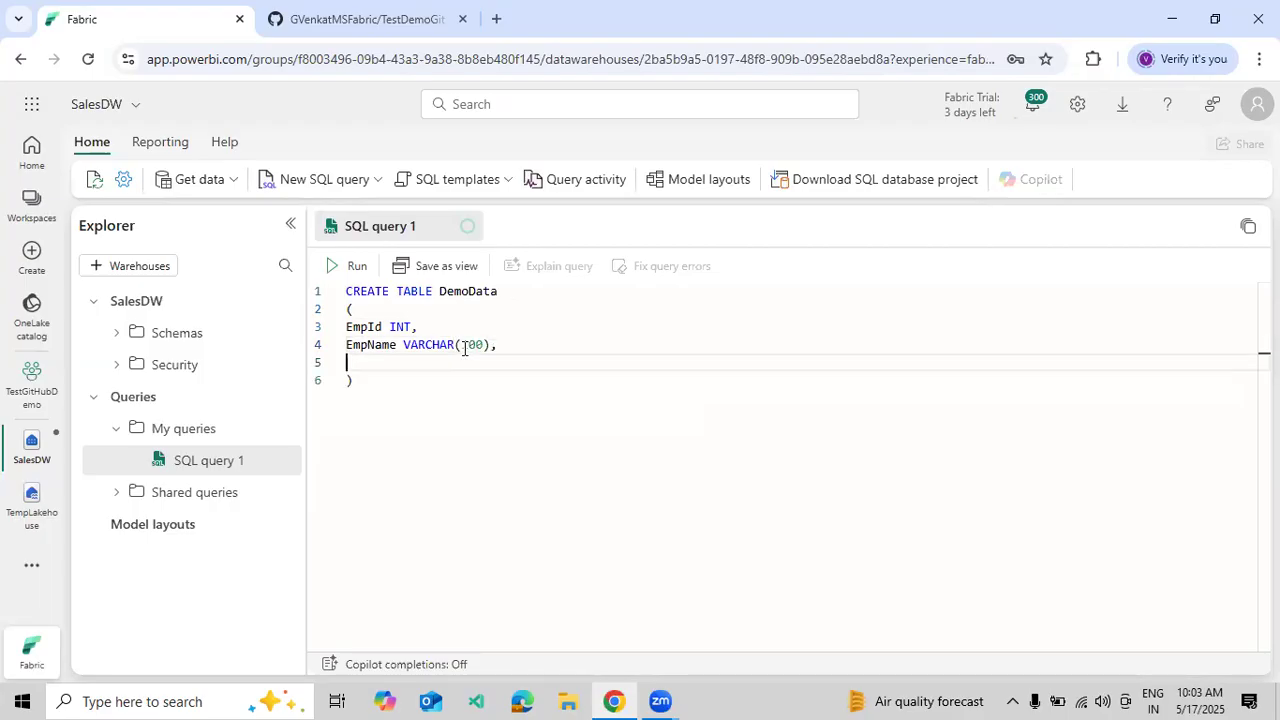
text(EmpSalary INT)
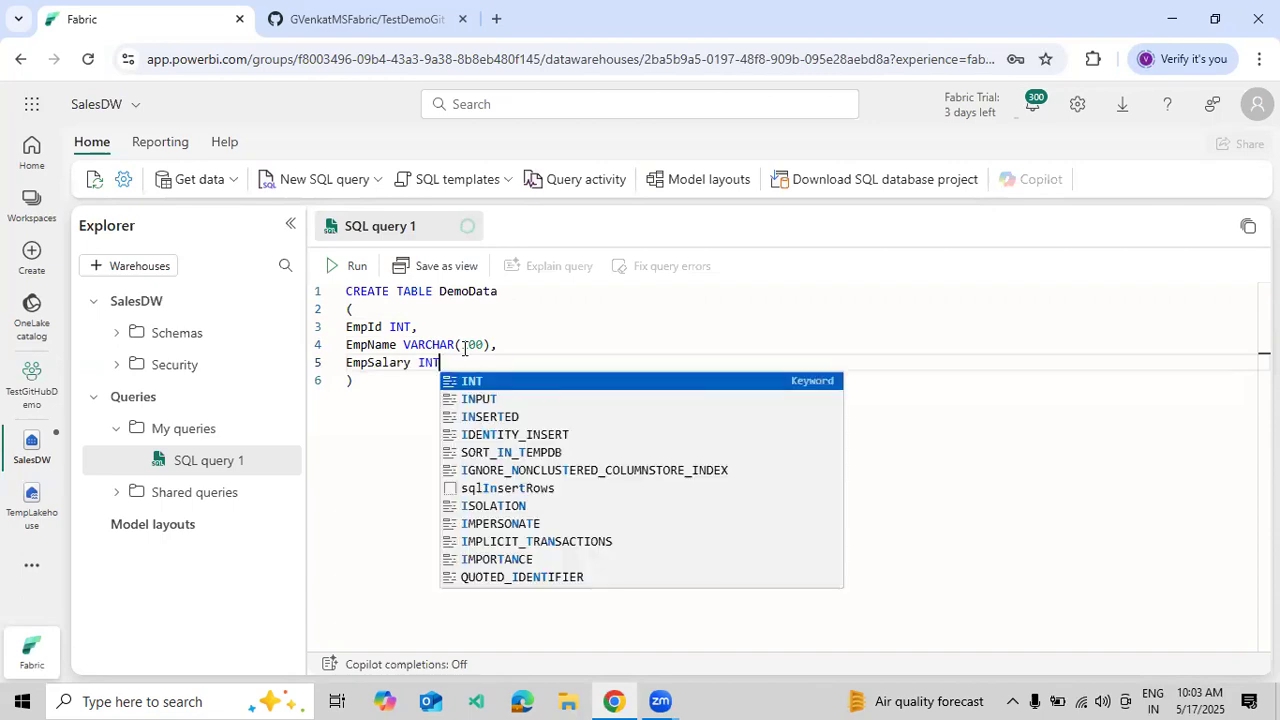
double_click(486, 298)
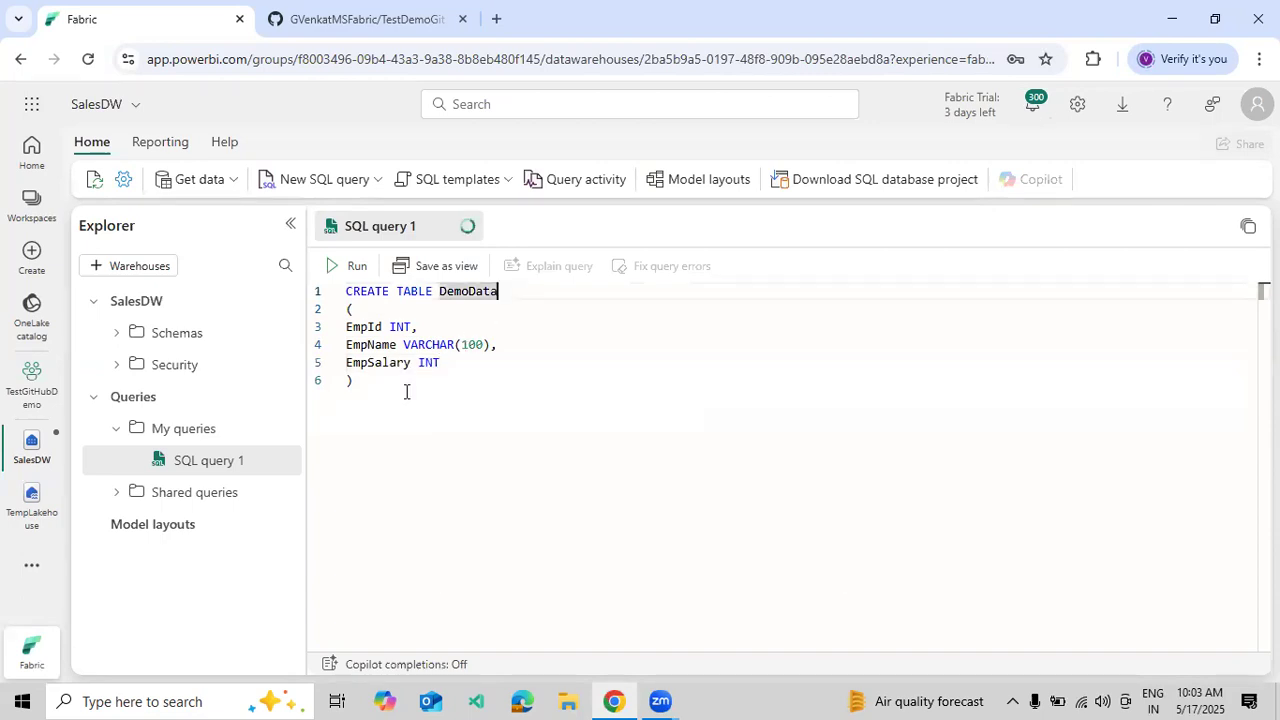
drag(340, 296, 434, 378)
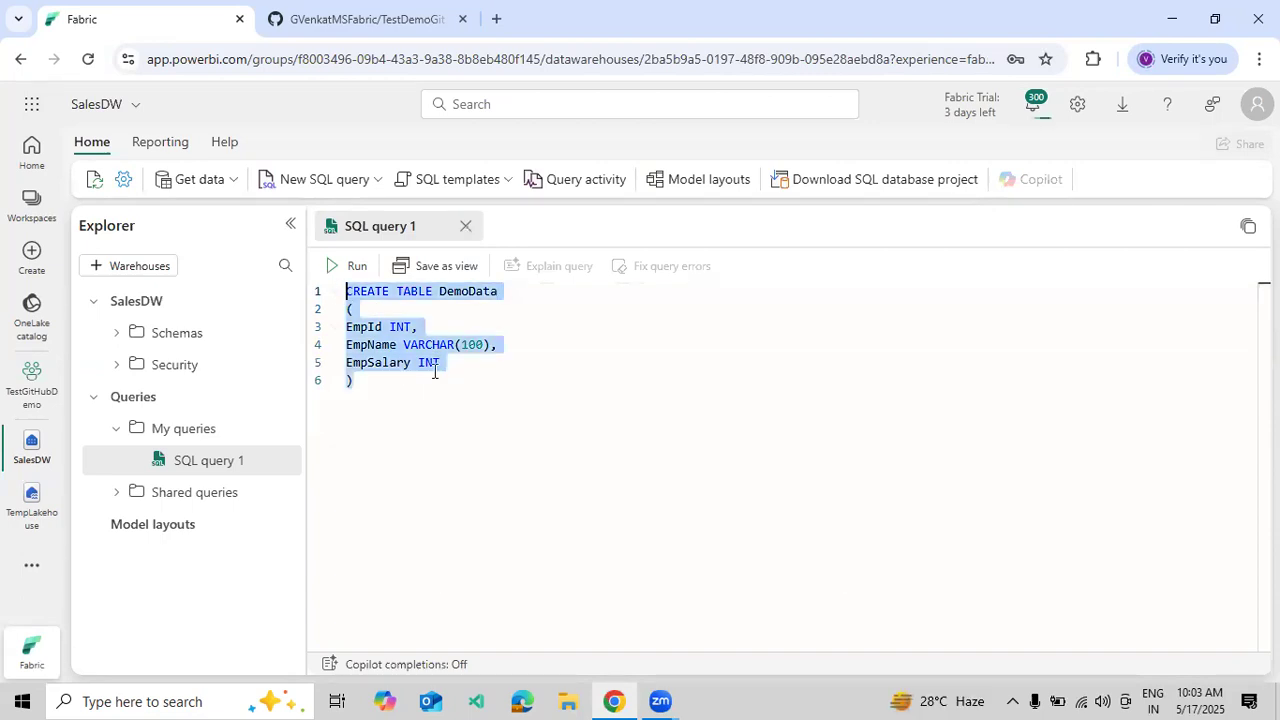
- Run the query, check DemoData under Schemas > dbo > Tables, then return to TestGitHubDemo
click(350, 267)
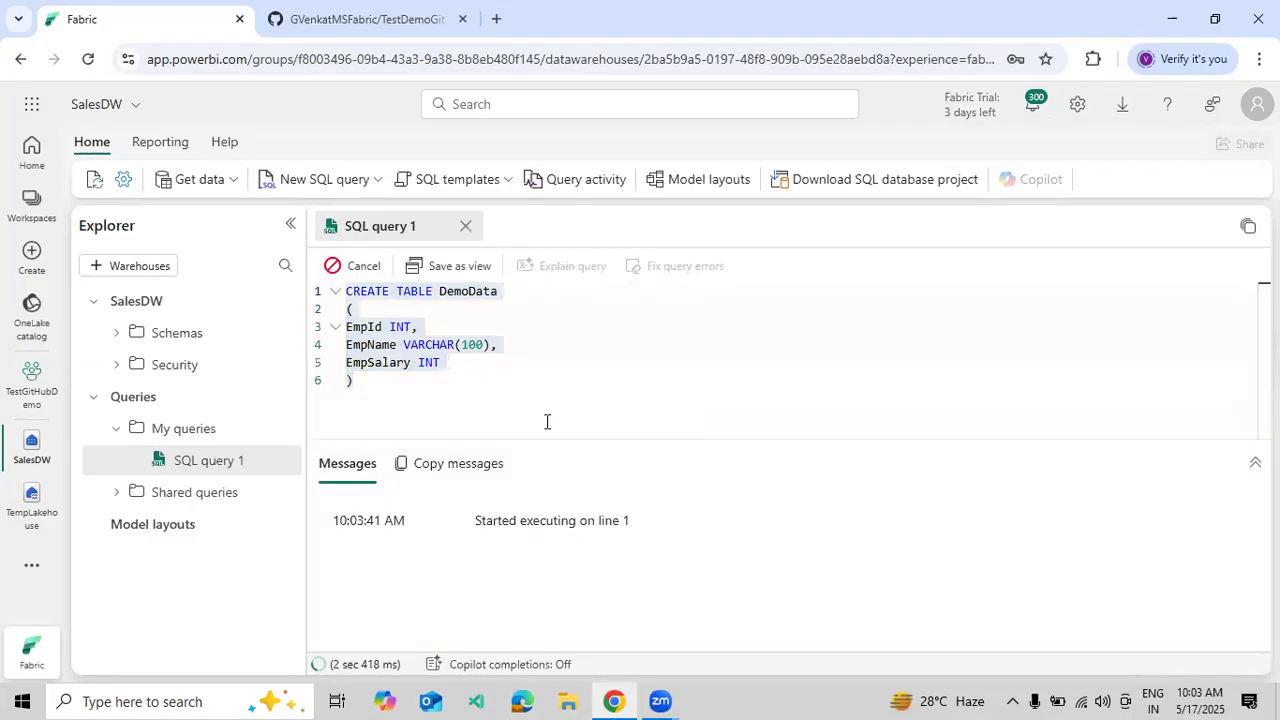
click(112, 336)
click(138, 366)
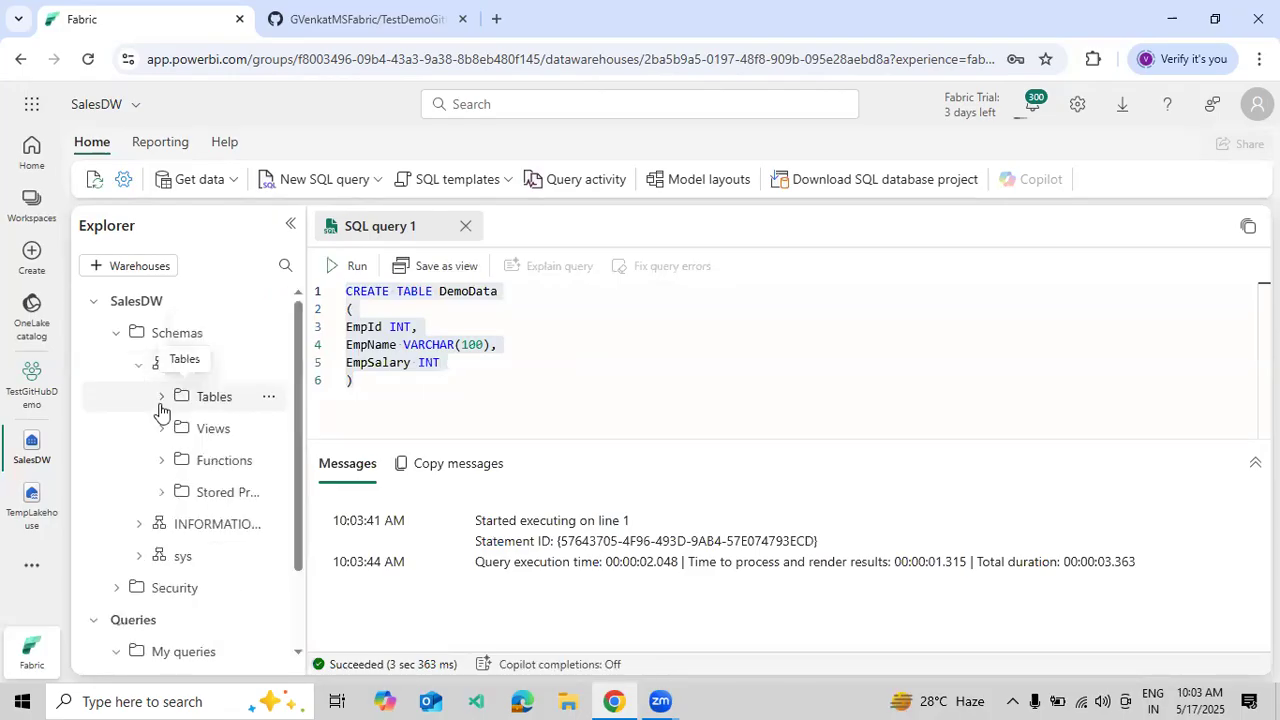
click(170, 415)
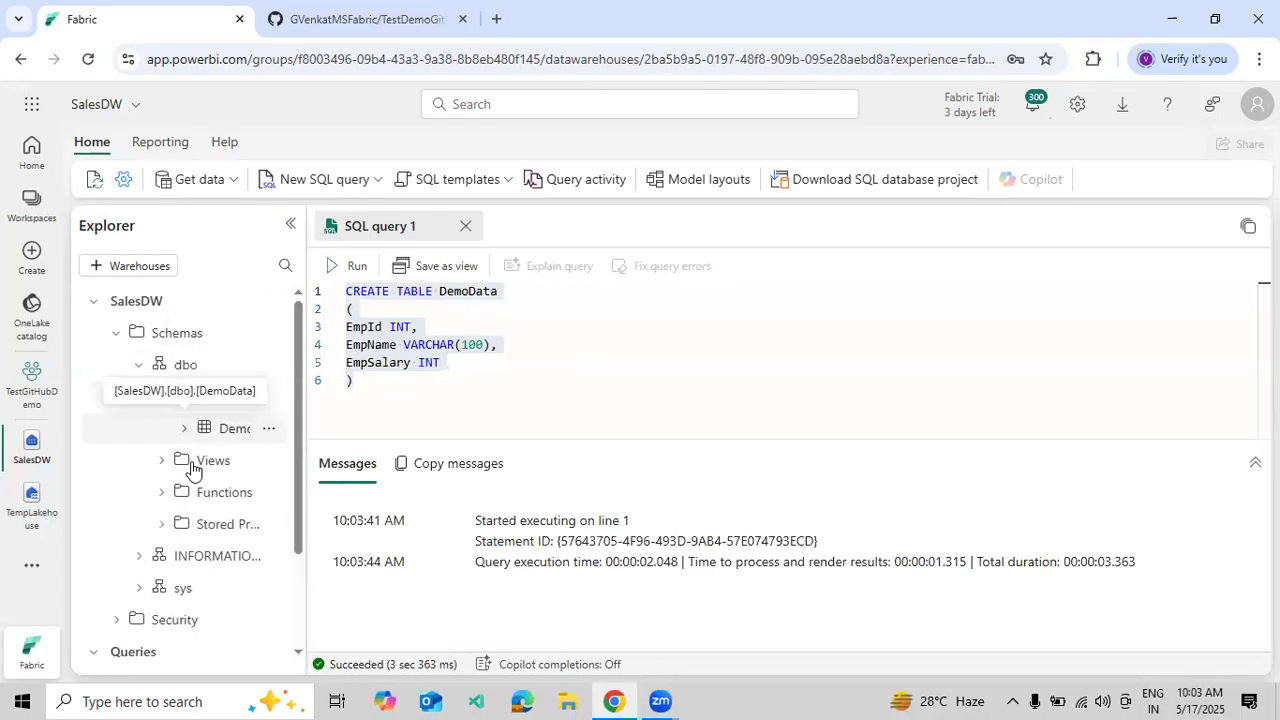
drag(306, 466, 91, 471)
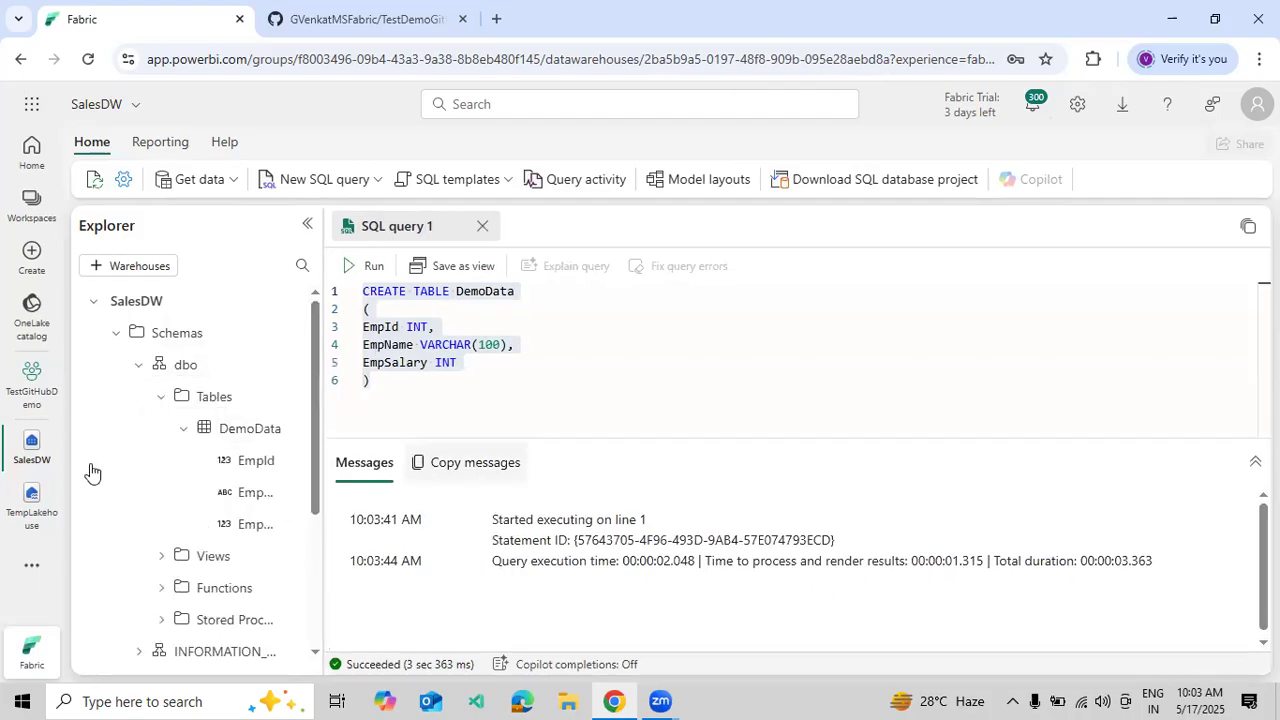
click(36, 390)
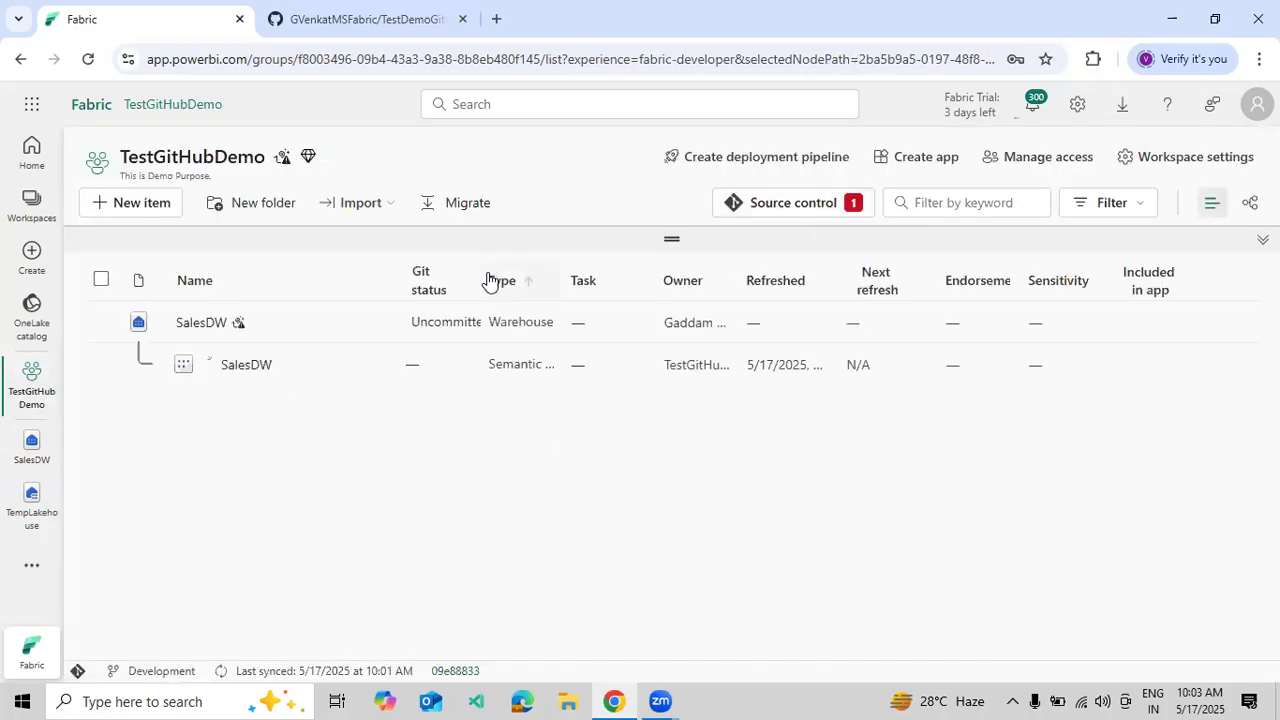
- Widen the Git status column and view the workspace's pending source control changes
drag(480, 275, 615, 290)
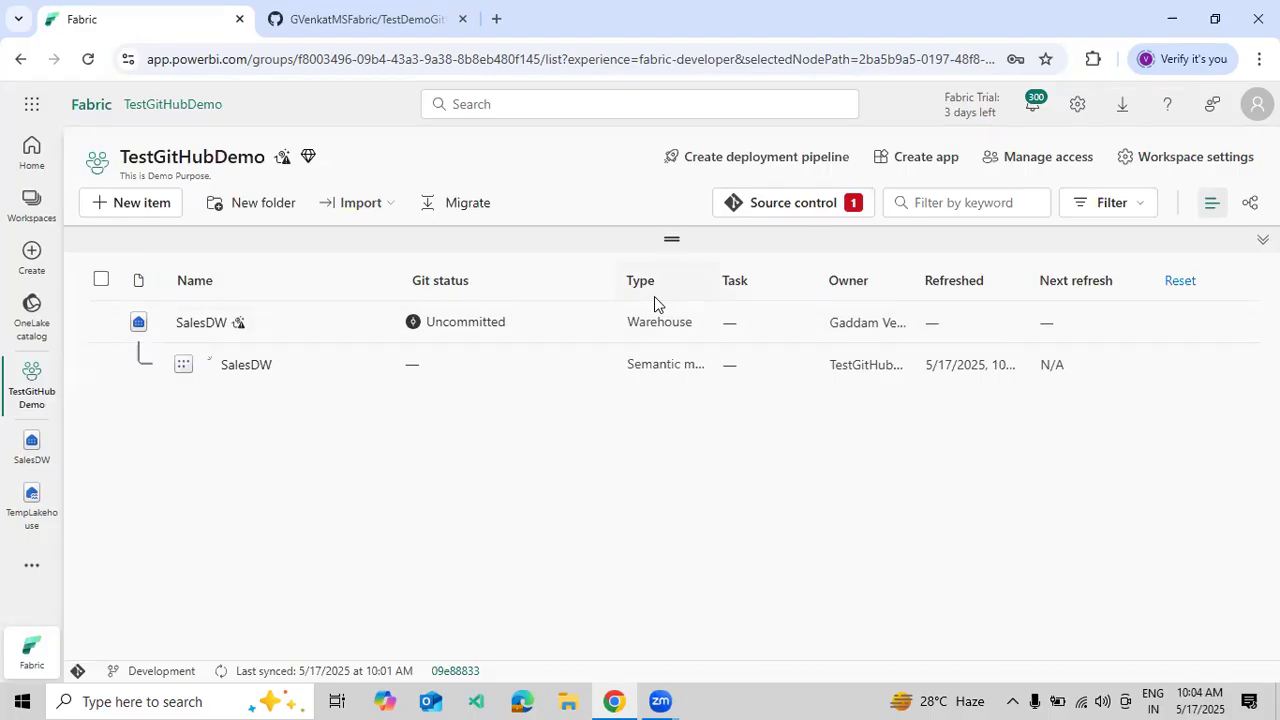
click(760, 204)
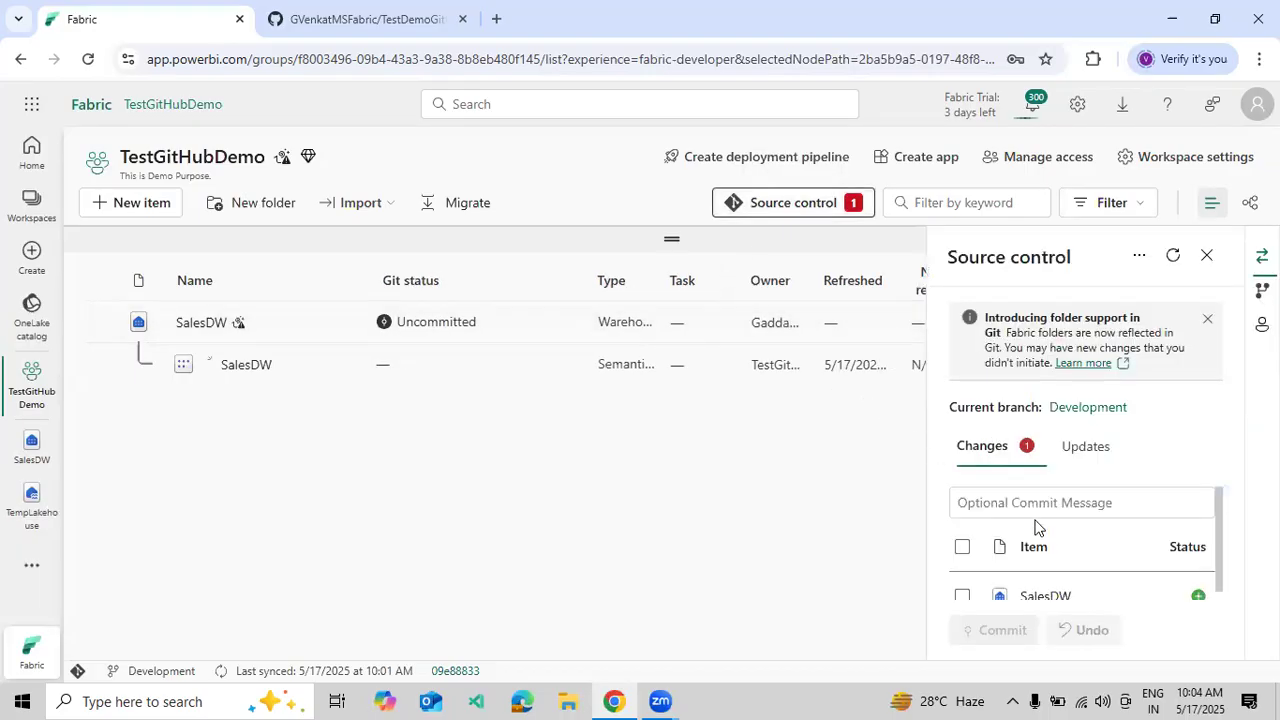
scroll(1035, 530, down, 1)
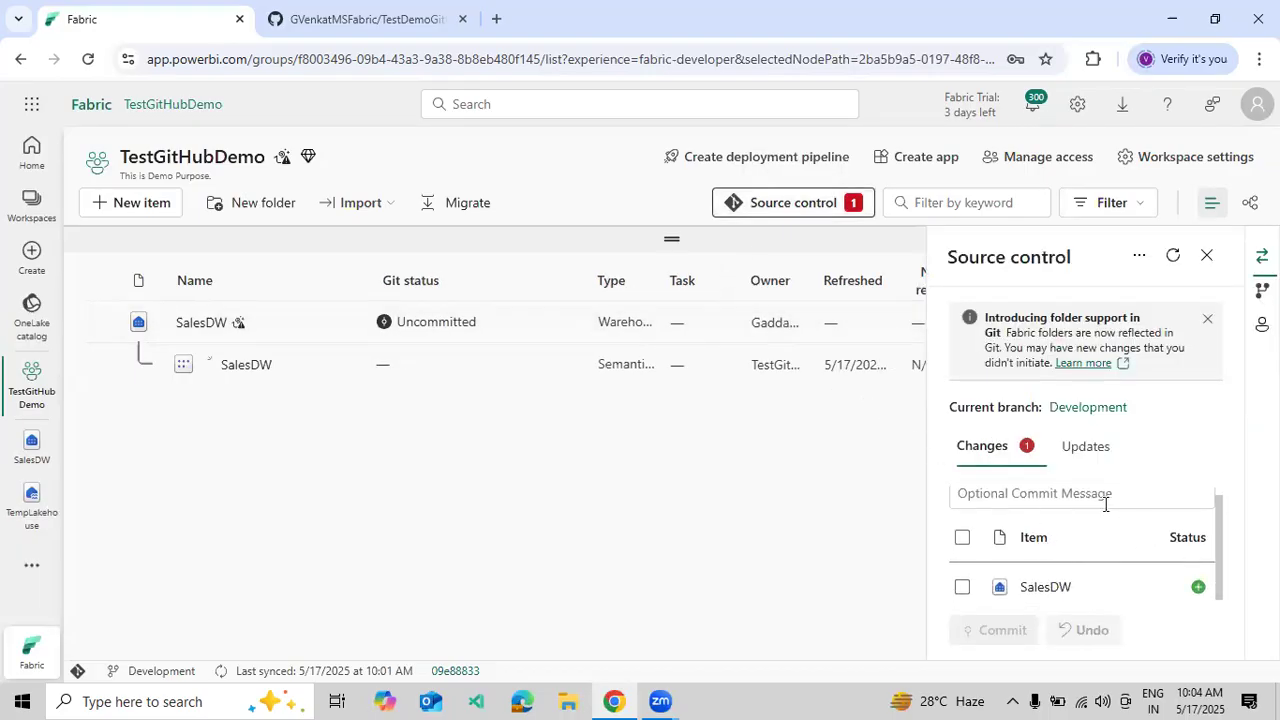
click(1208, 319)
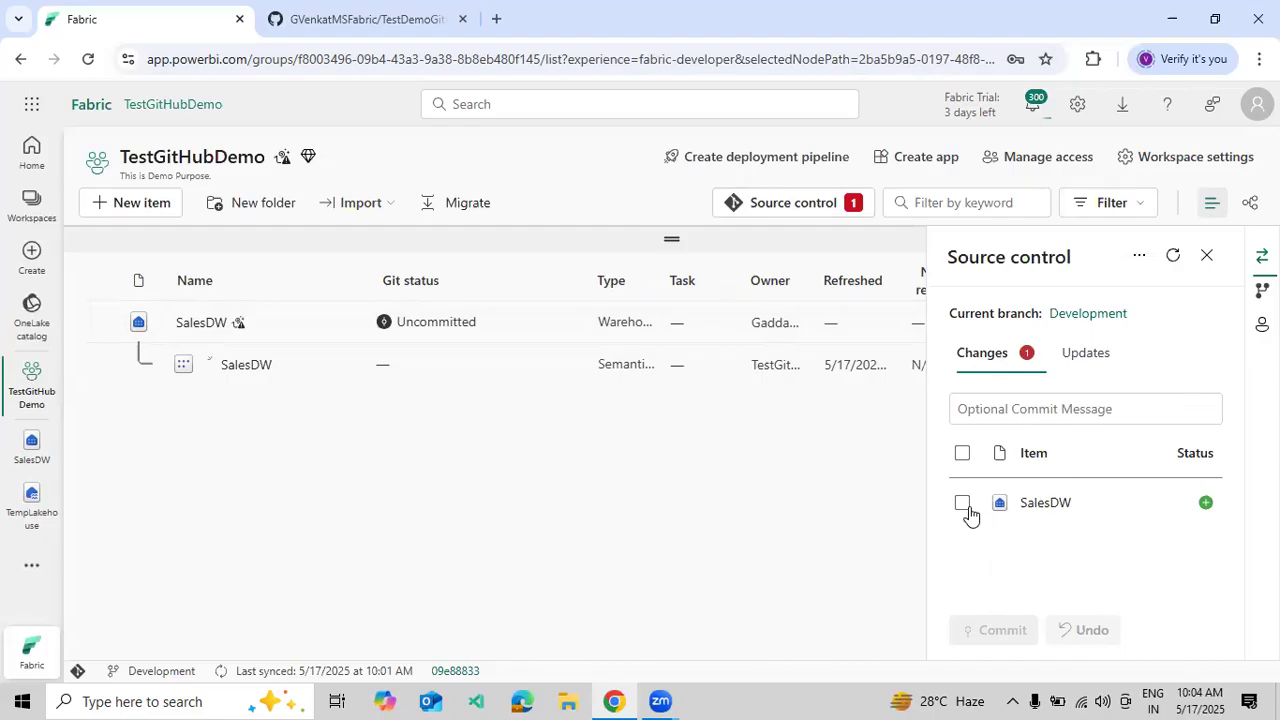
- Commit SalesDW to Development with the message 'Added new DW for Development Purpose.'
click(963, 503)
click(987, 400)
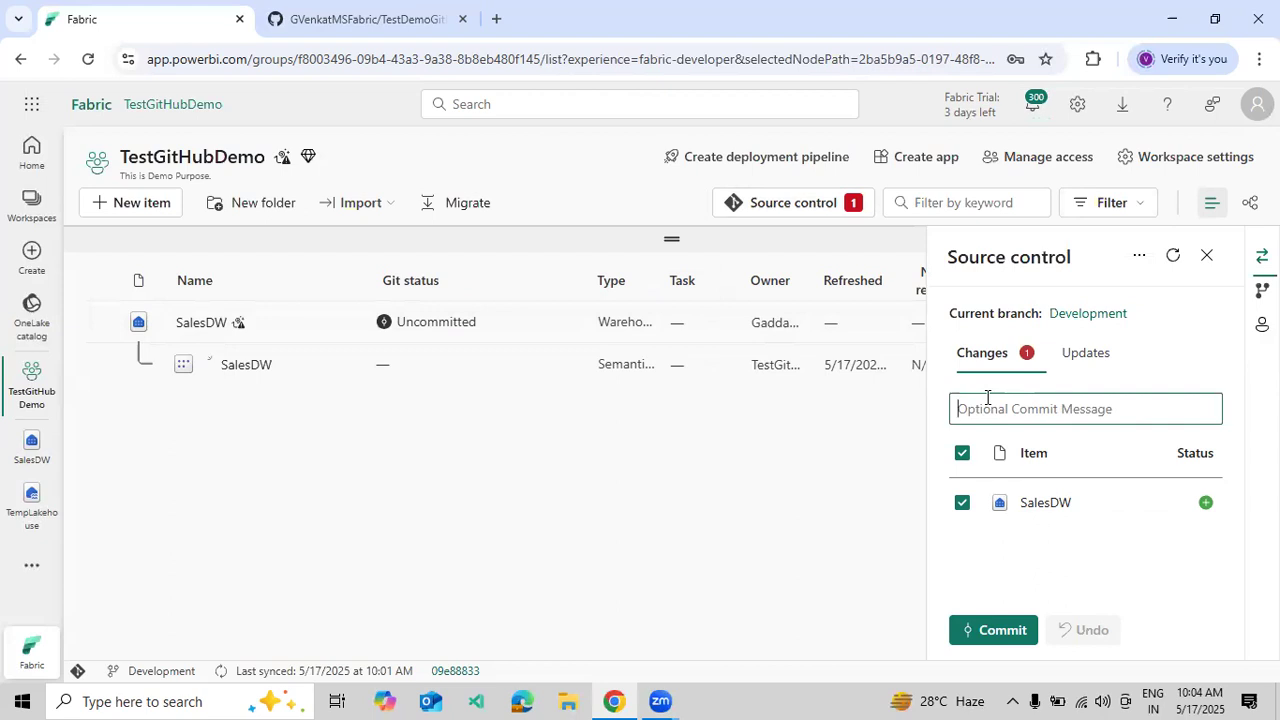
text(Added new D)
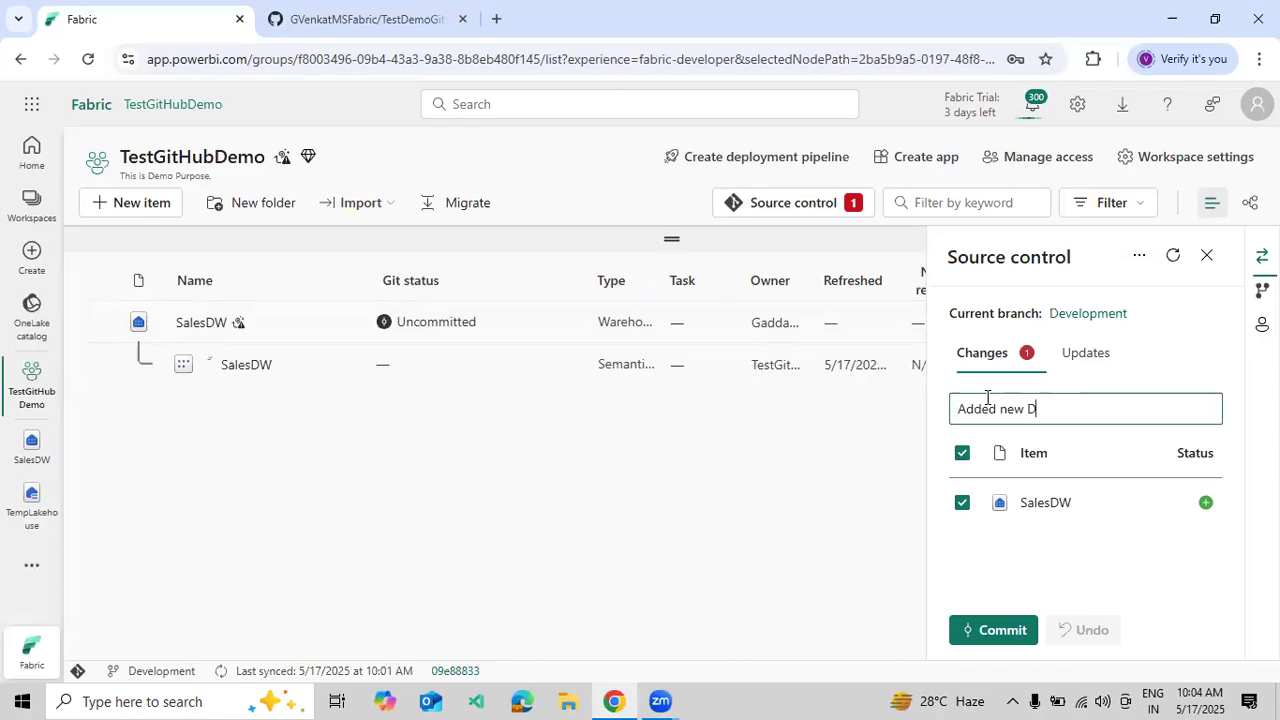
text(W for Development Purpose.)
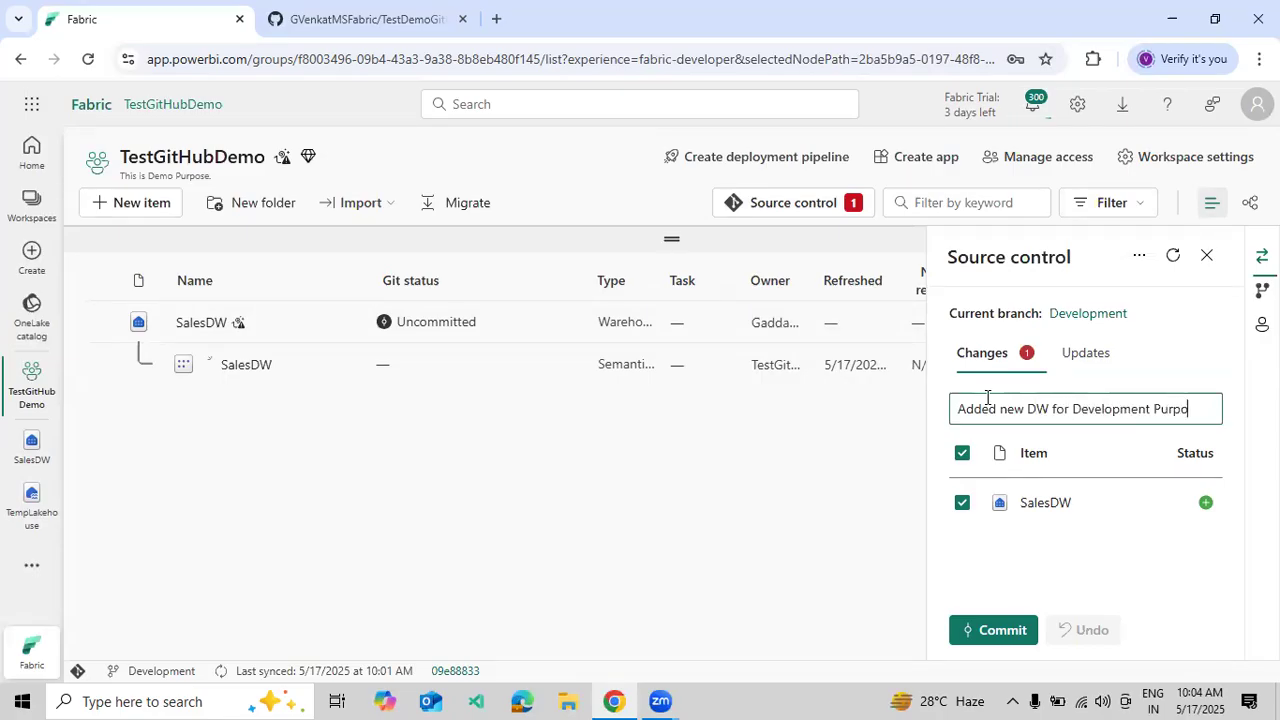
click(991, 644)
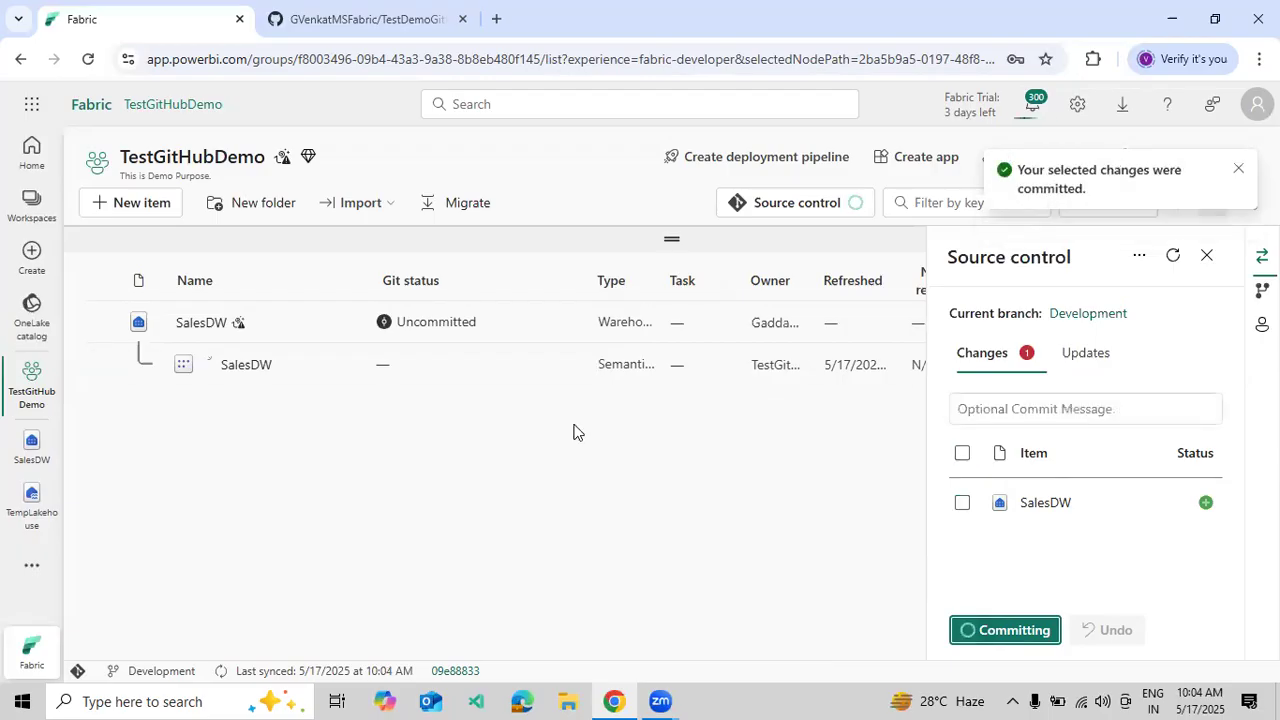
click(1207, 256)
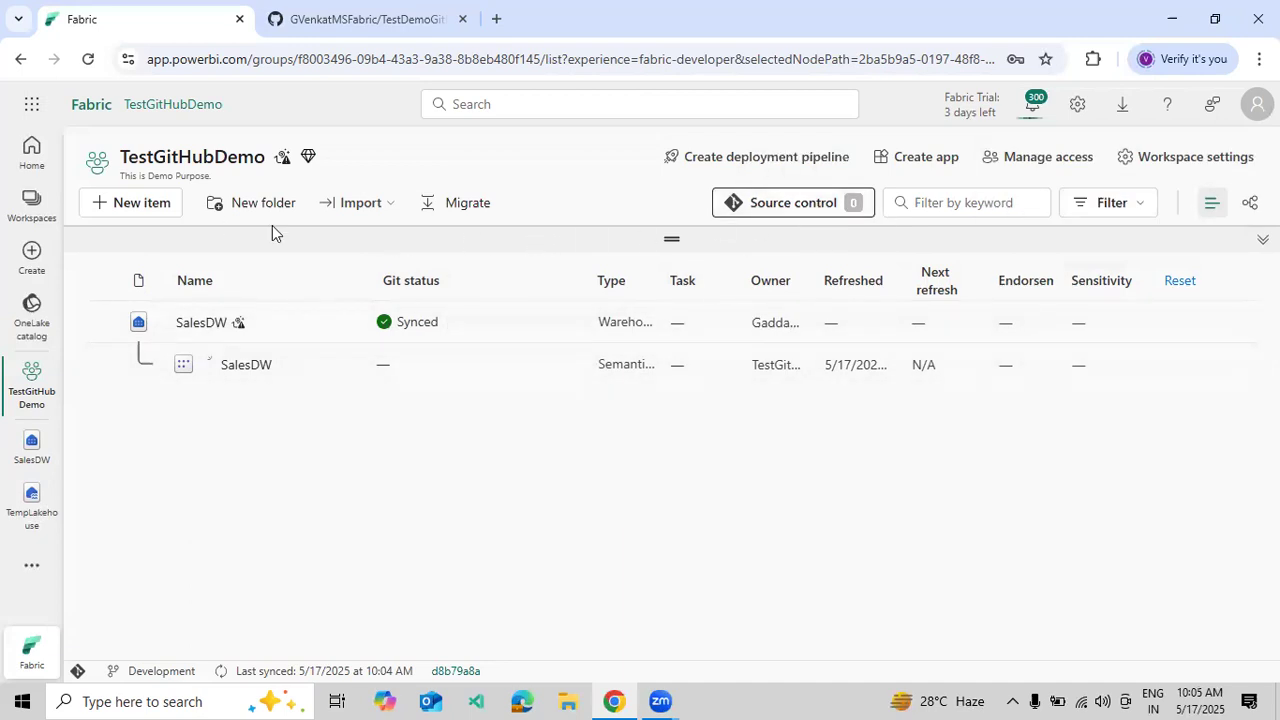
click(309, 30)
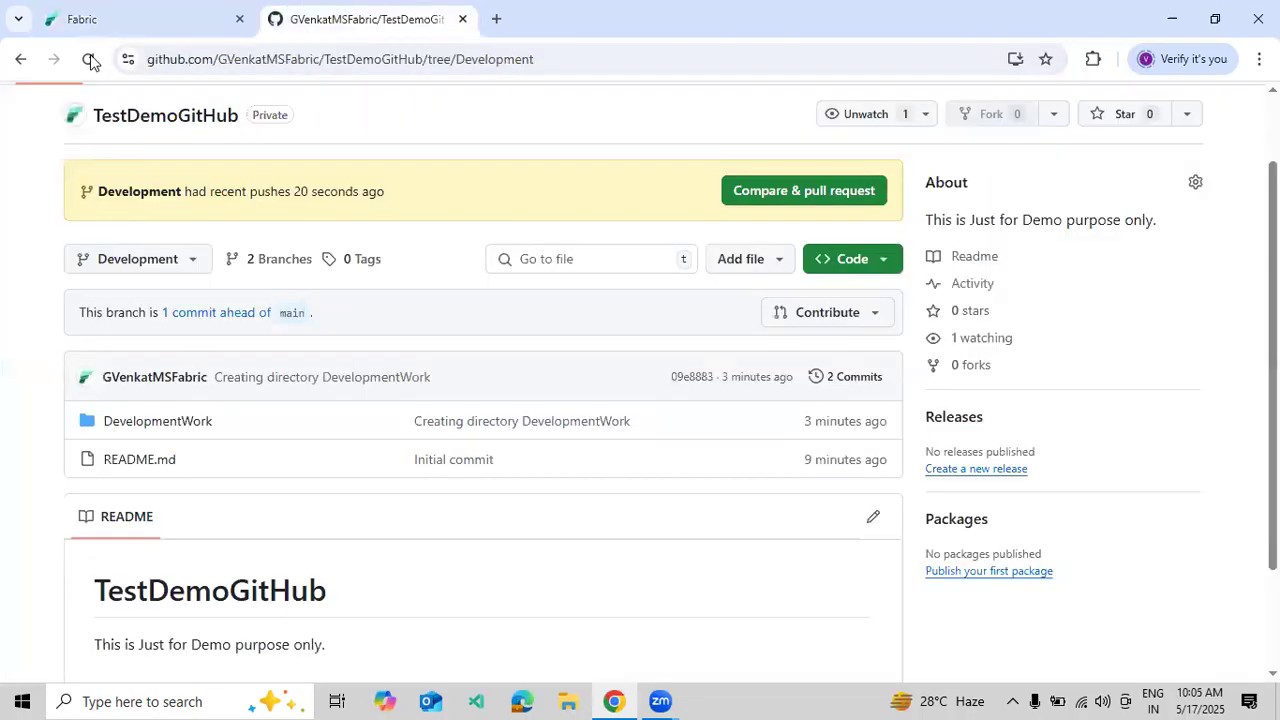
- Check DemoData.sql under DevelopmentWork > SalesDW.Warehouse > dbo/Tables, then return to DevelopmentWork
click(178, 424)
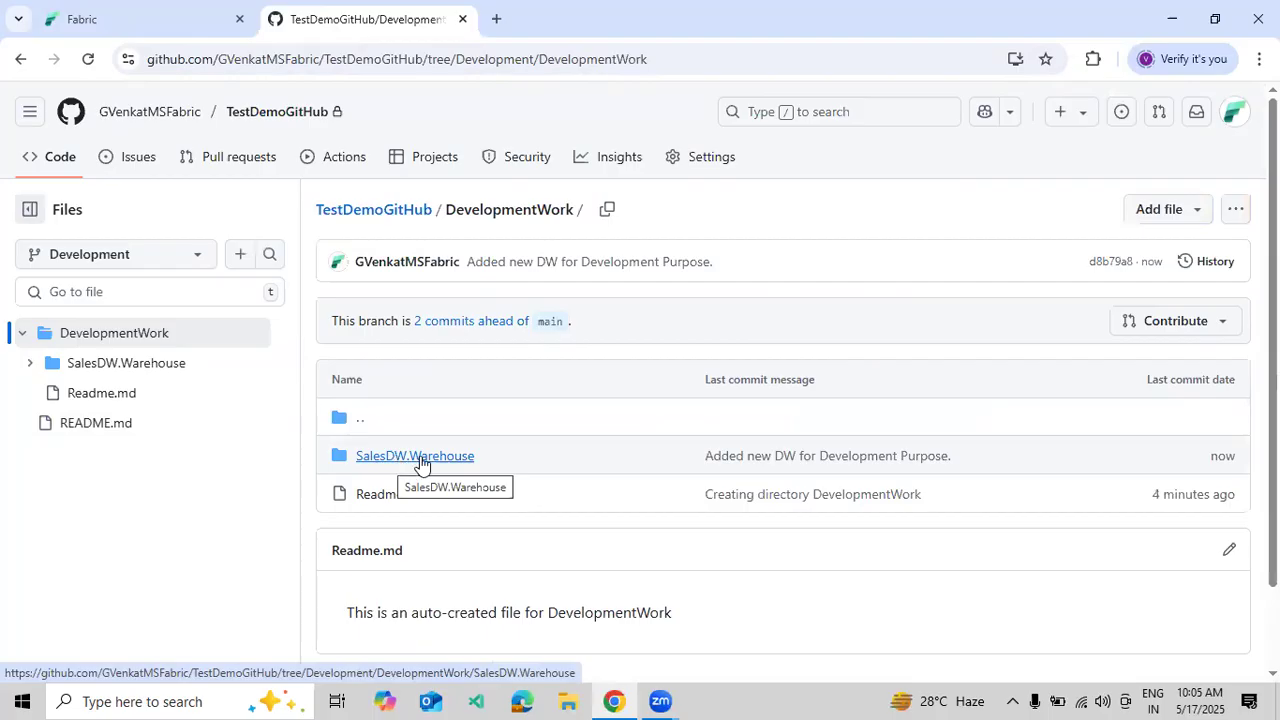
click(420, 456)
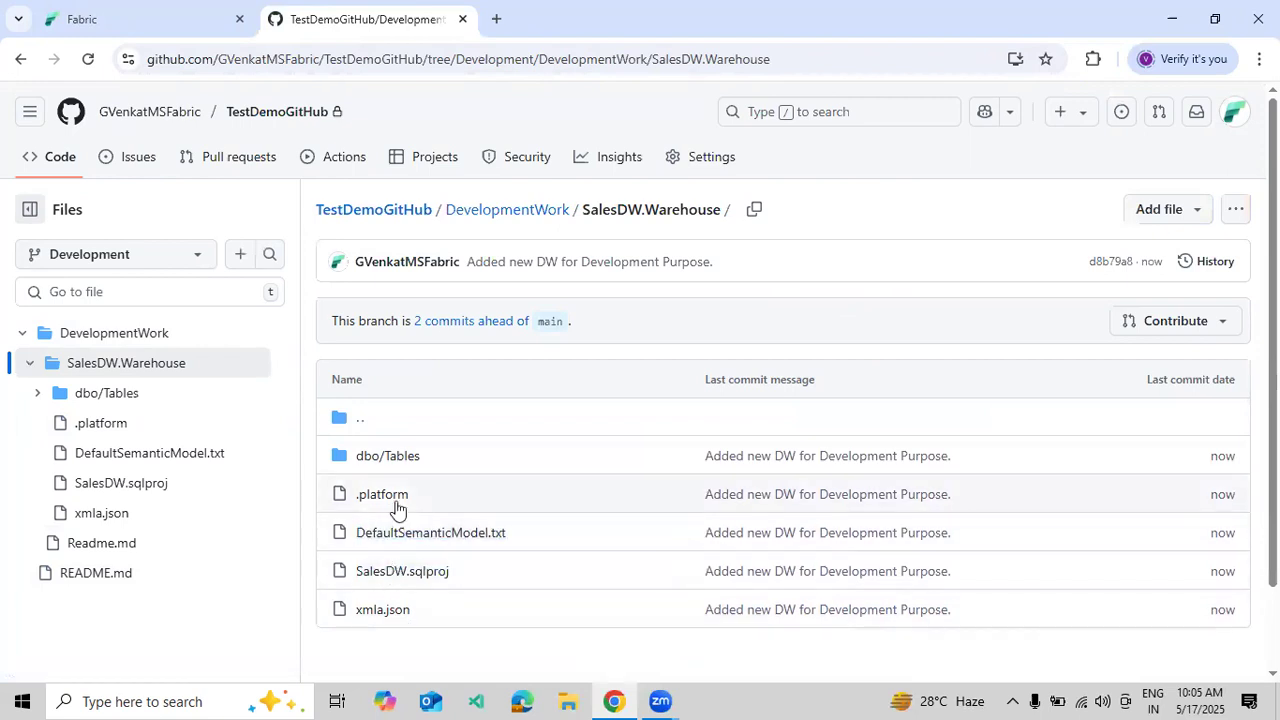
click(389, 459)
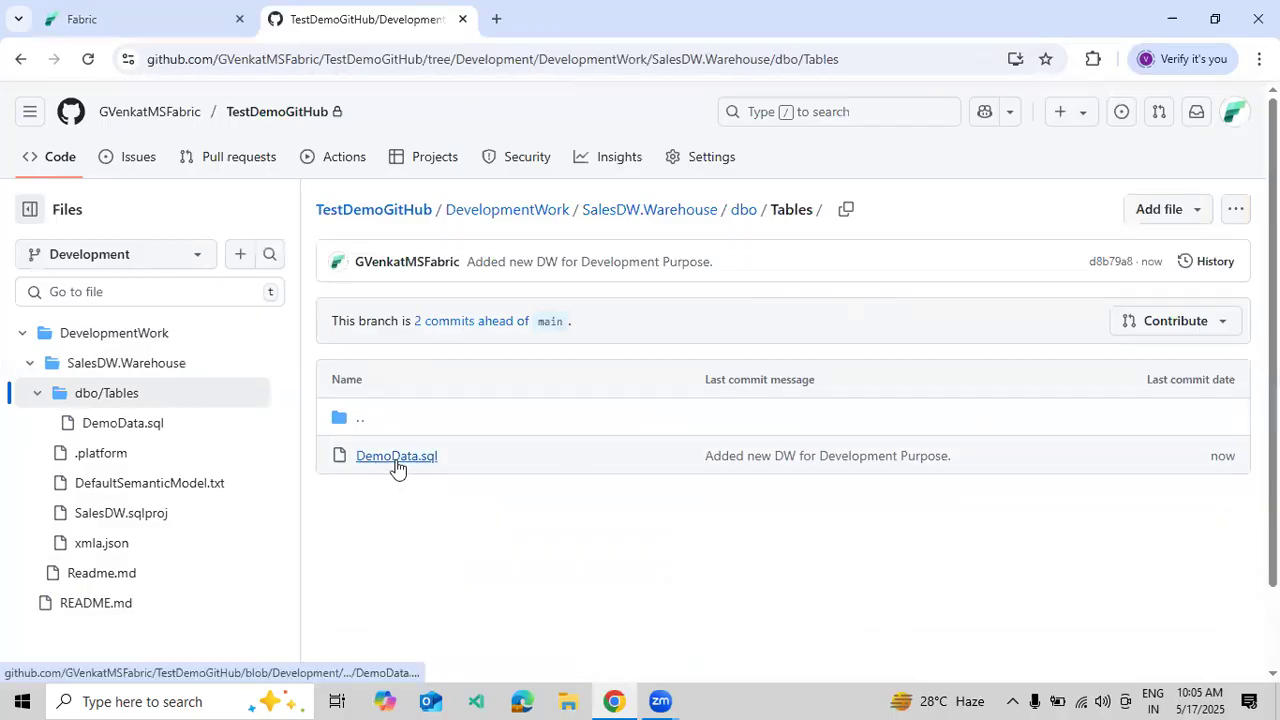
click(397, 463)
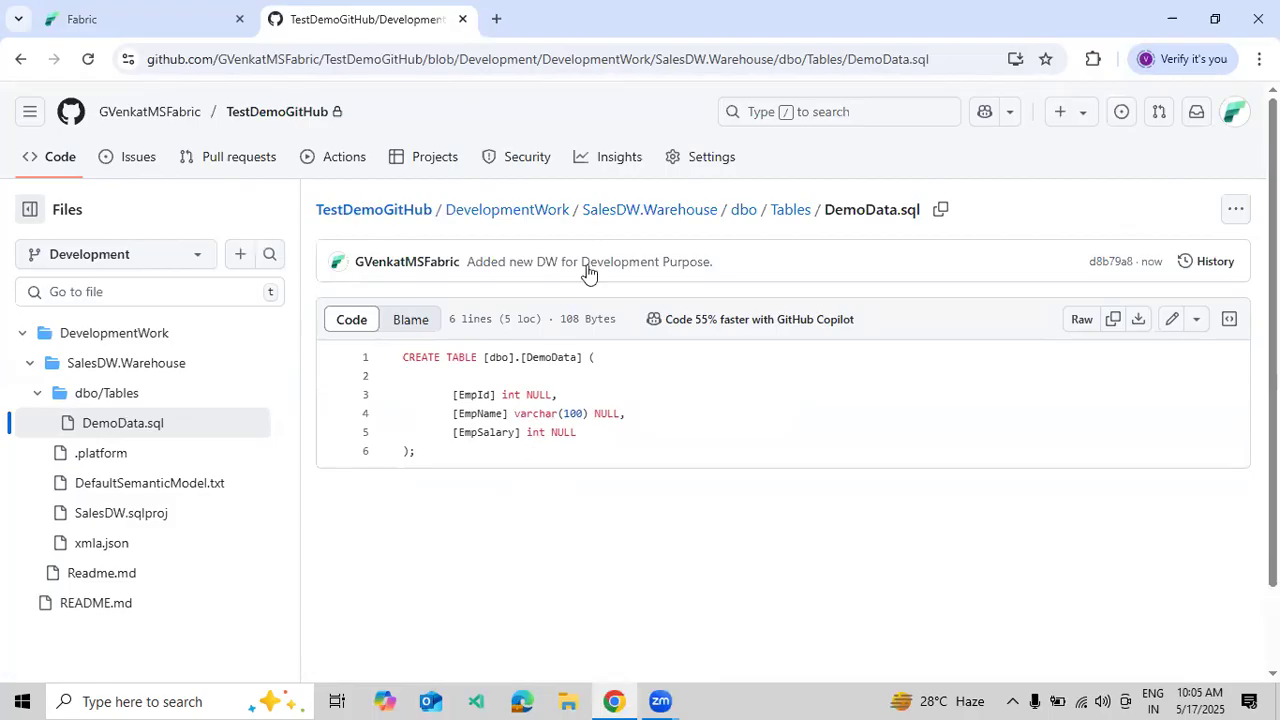
click(603, 214)
click(525, 214)
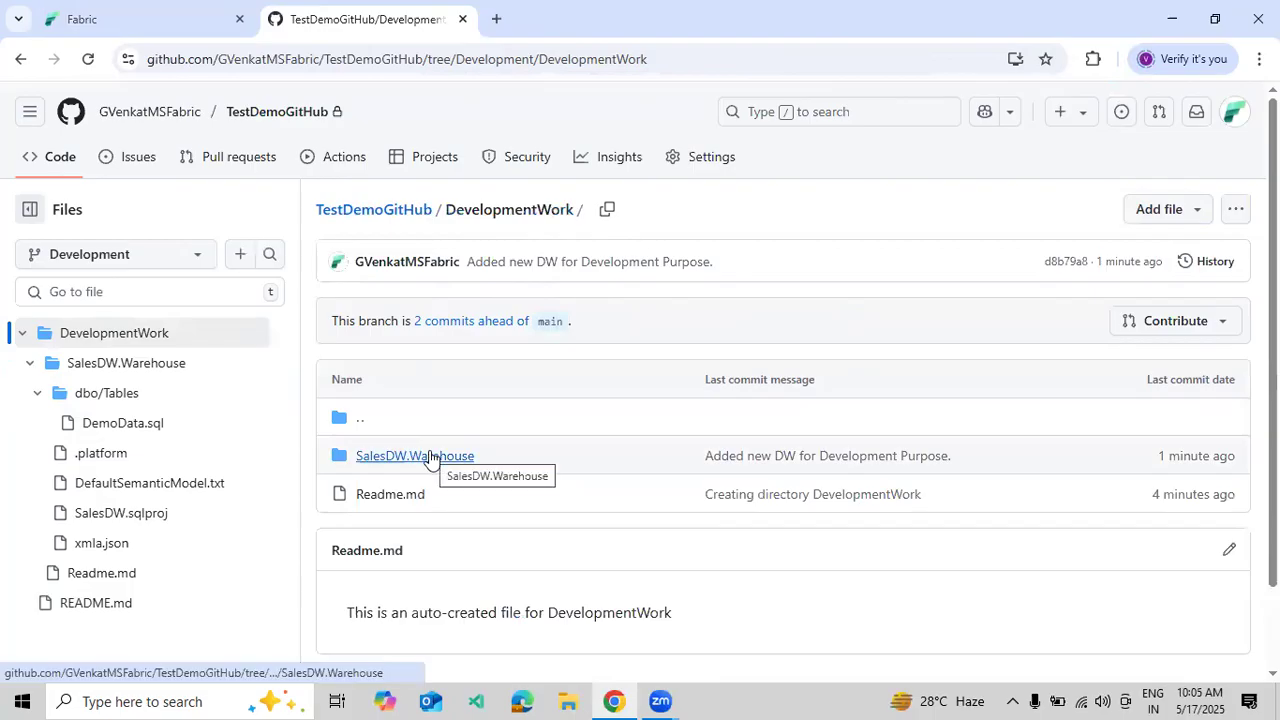
click(192, 24)
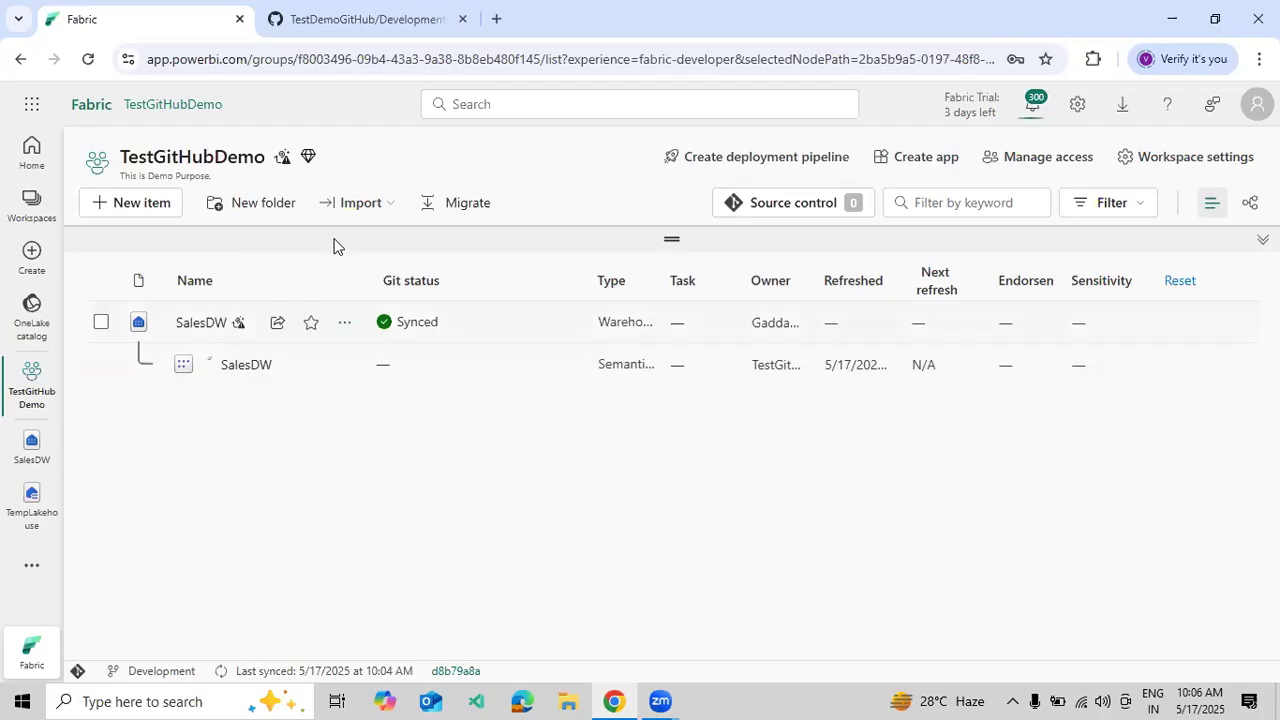
click(300, 31)
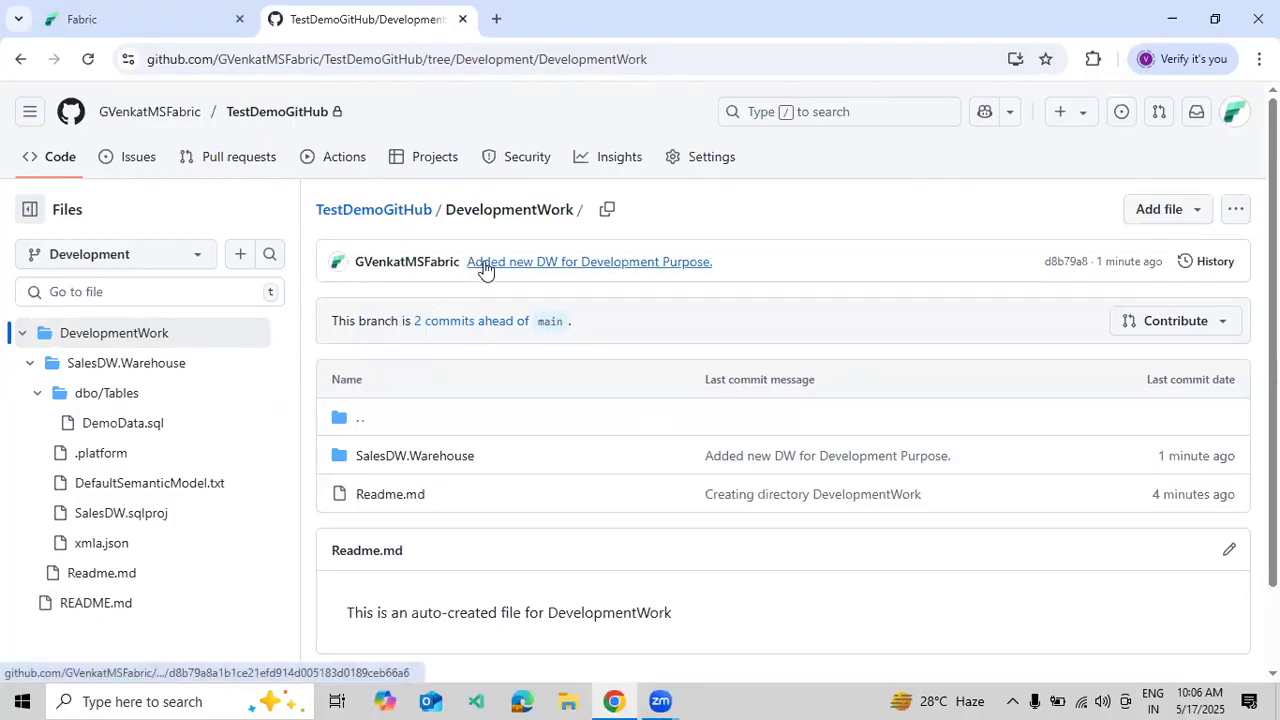
mouse_move(485, 270)
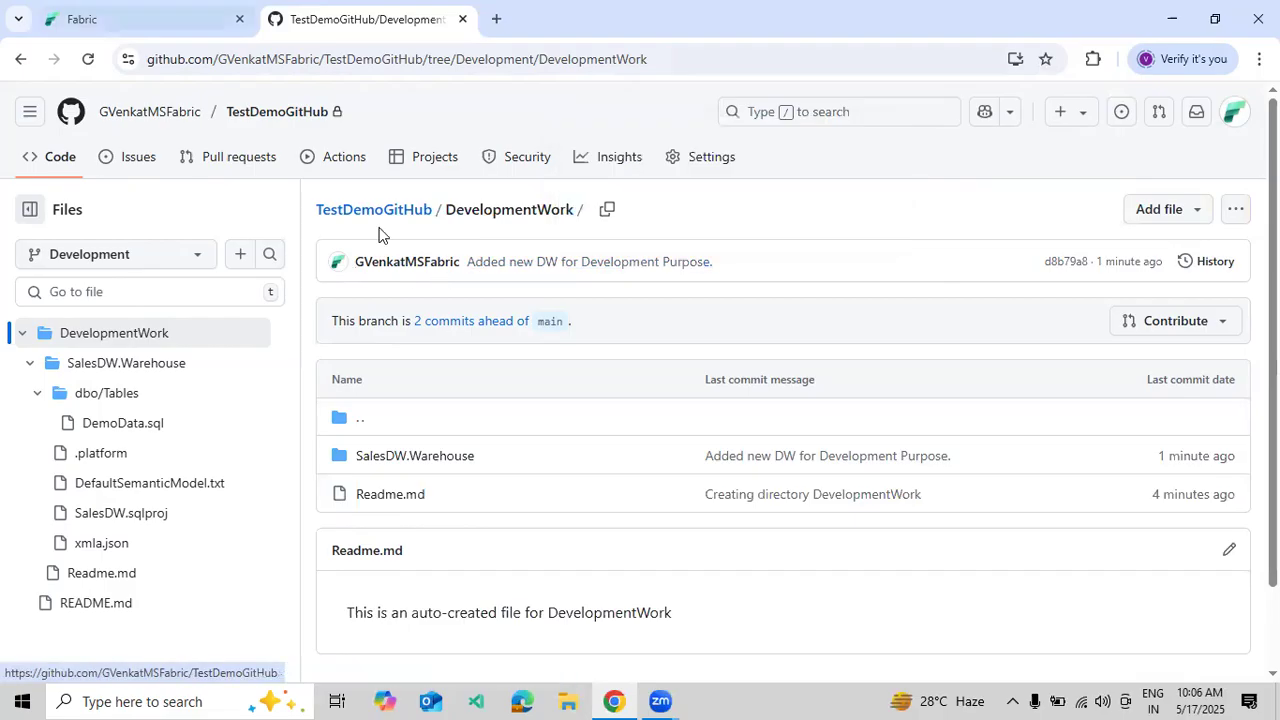
key(ctrl+Page_Up)
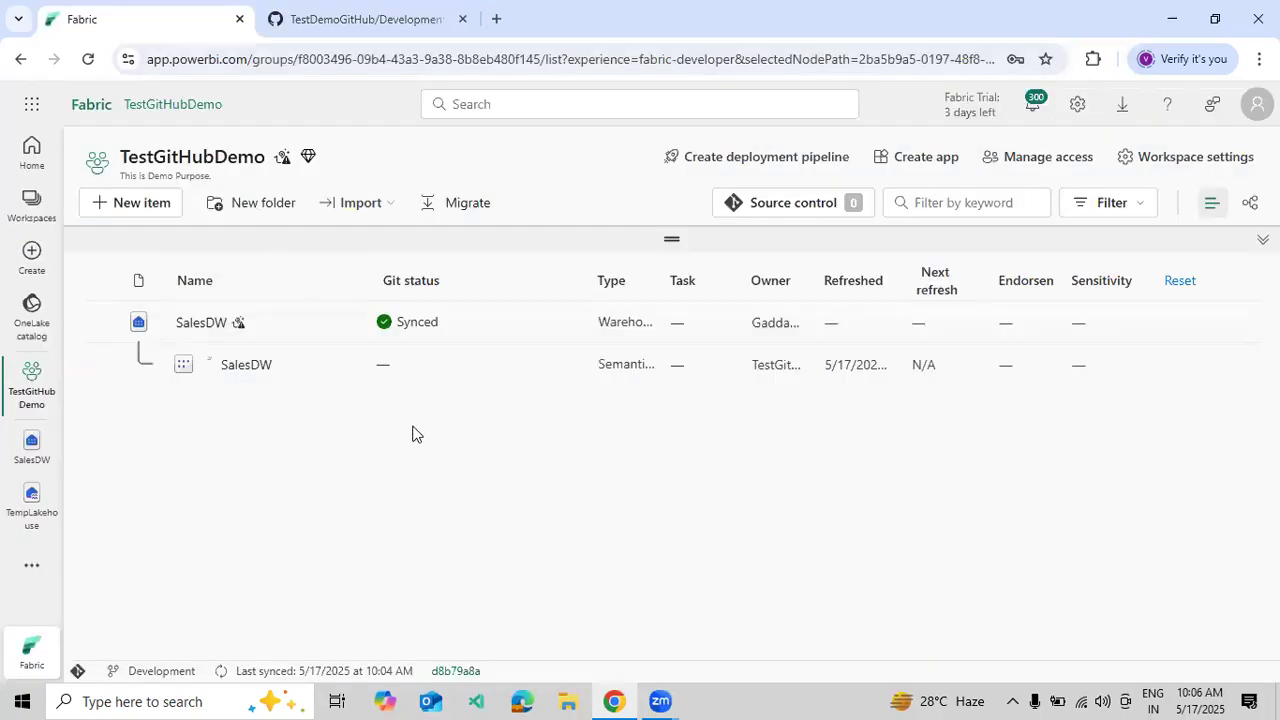